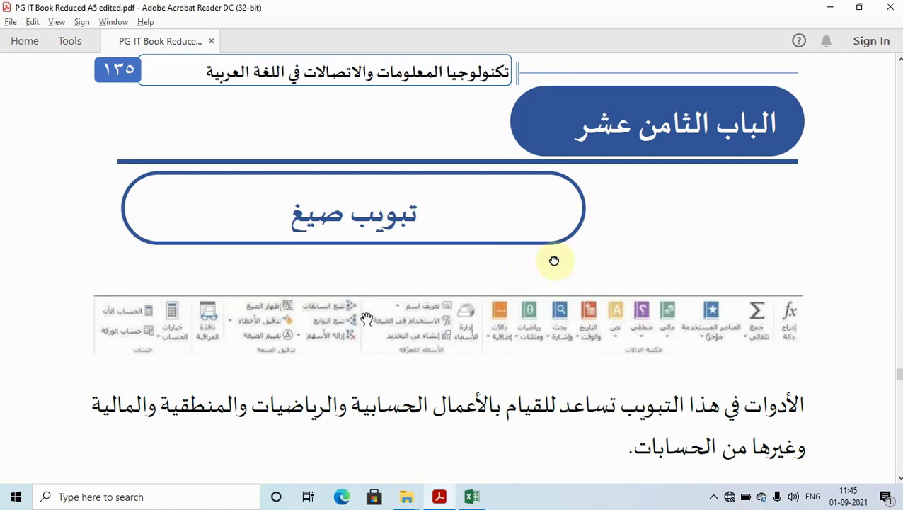
# Pan the PDF to the Function Library group heading, its Insert Function illustration and steps.
pyautogui.scroll(-1, 550, 253)
pyautogui.moveTo(552, 242); pyautogui.dragTo(533, 114)
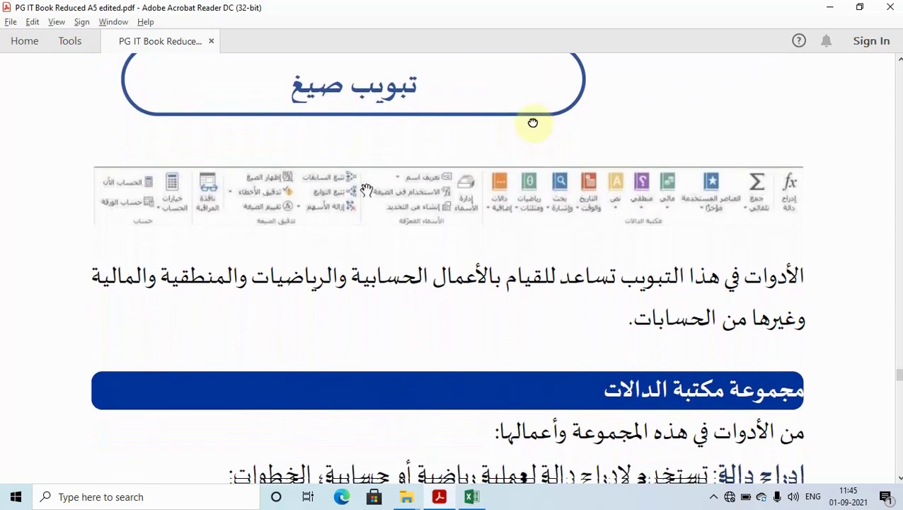
pyautogui.moveTo(632, 238); pyautogui.dragTo(644, 110)
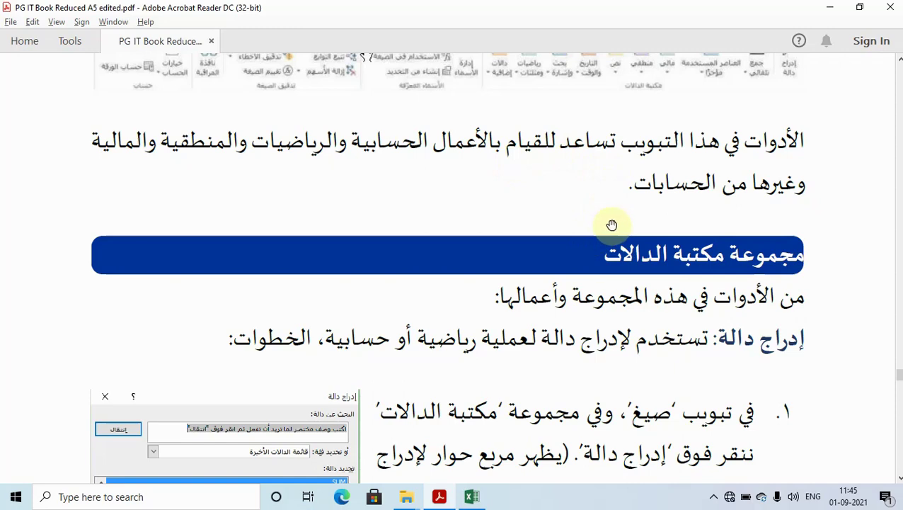
pyautogui.moveTo(607, 256); pyautogui.dragTo(568, 88)
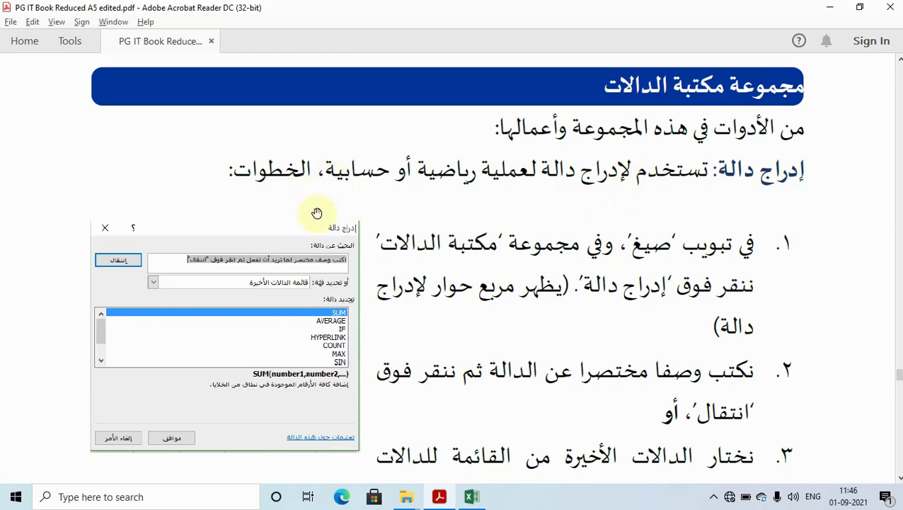
# Move down page 135 to read Insert Function steps 2–5 and the function categories paragraph.
pyautogui.scroll(-2, 316, 207)
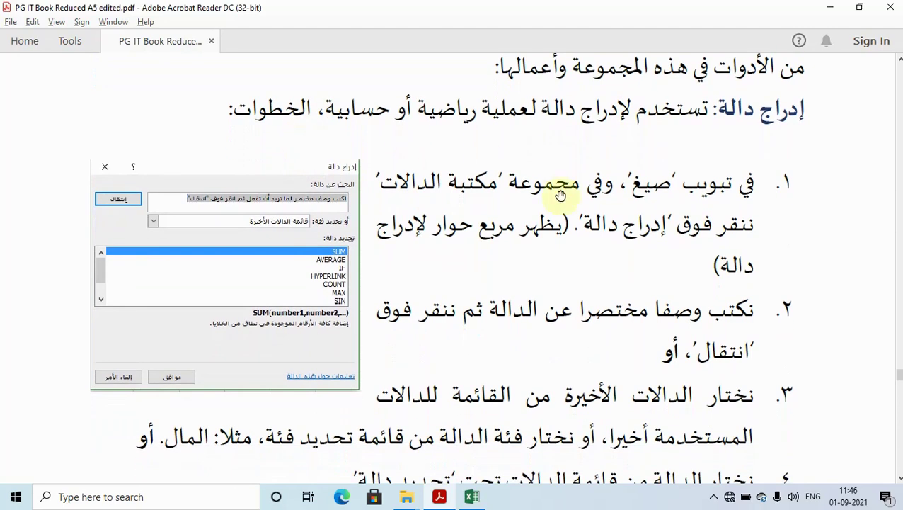
pyautogui.scroll(-2, 658, 201)
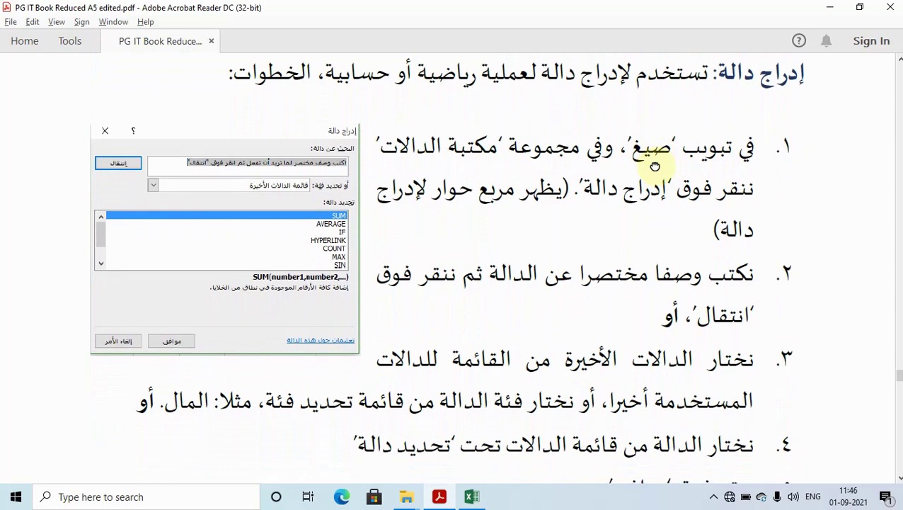
pyautogui.moveTo(655, 154); pyautogui.dragTo(656, 112)
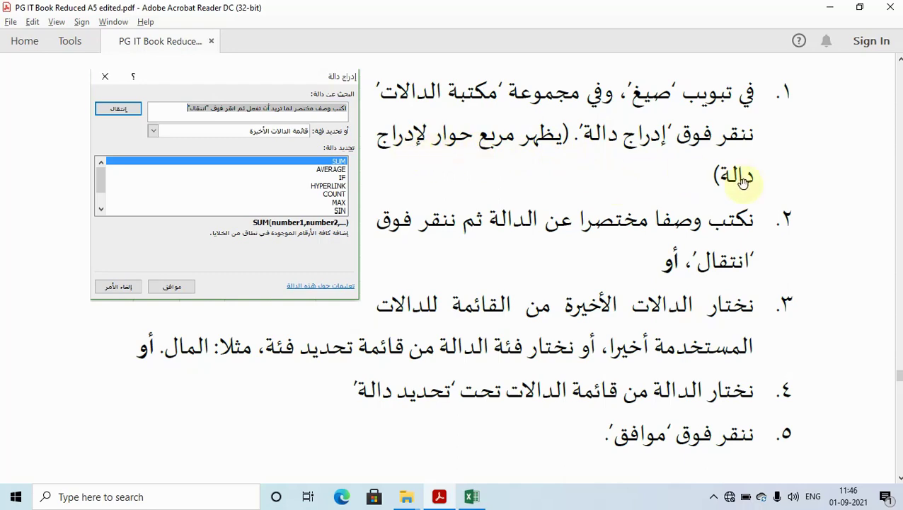
pyautogui.moveTo(741, 200); pyautogui.dragTo(724, 73)
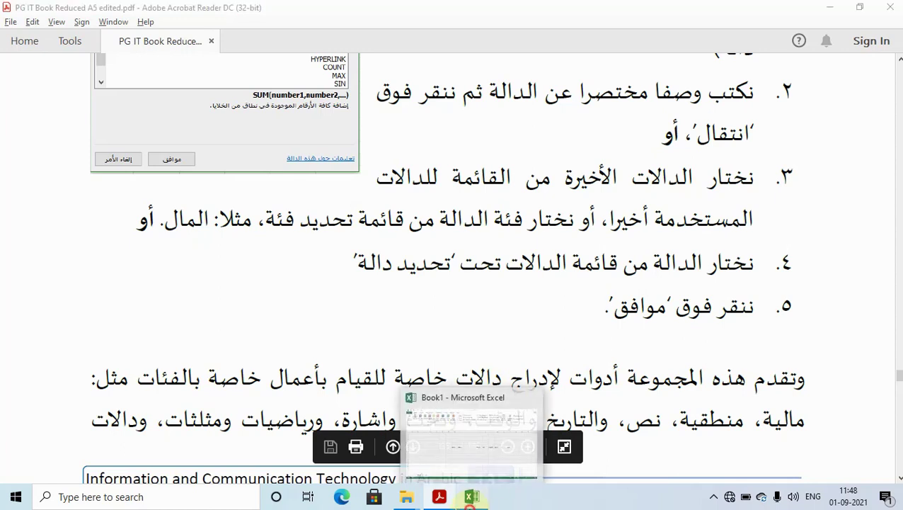
# Back in Excel, start a function in O9 under Total via Insert Function.
pyautogui.click(471, 496)
pyautogui.click(690, 281)
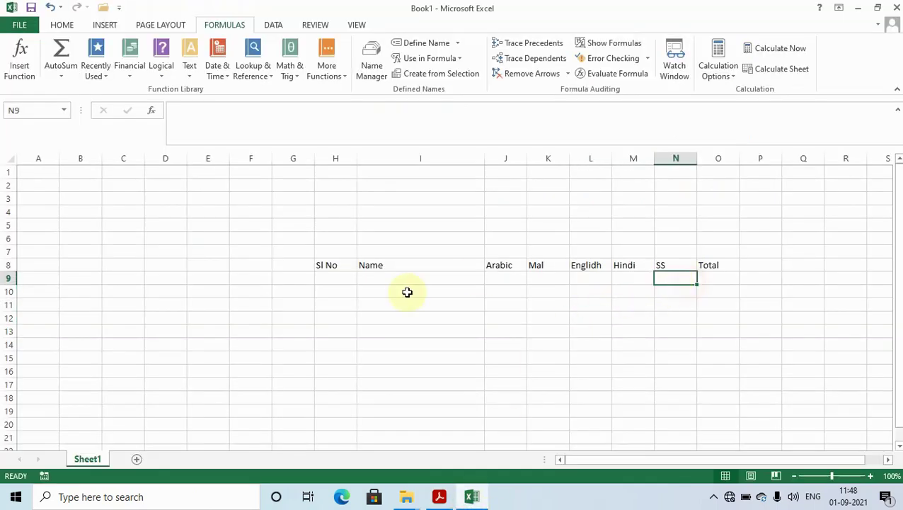
pyautogui.click(716, 280)
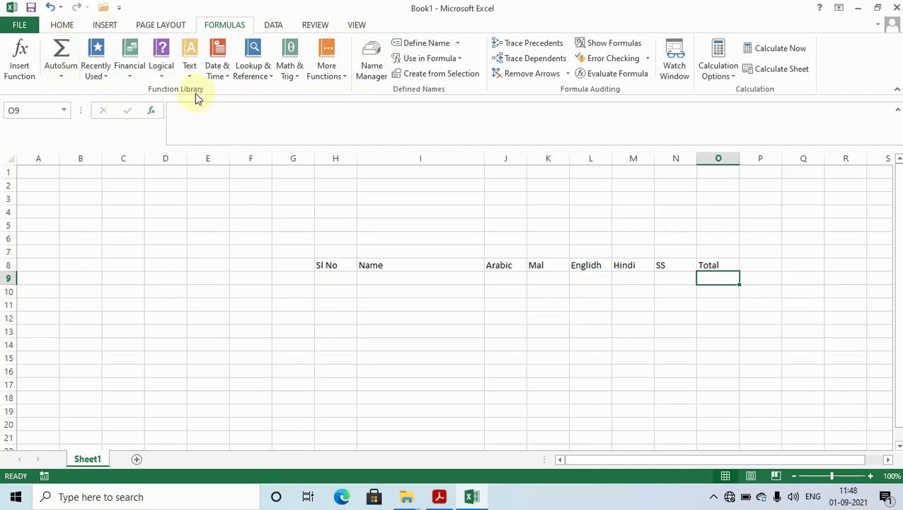
pyautogui.click(26, 75)
pyautogui.click(20, 71)
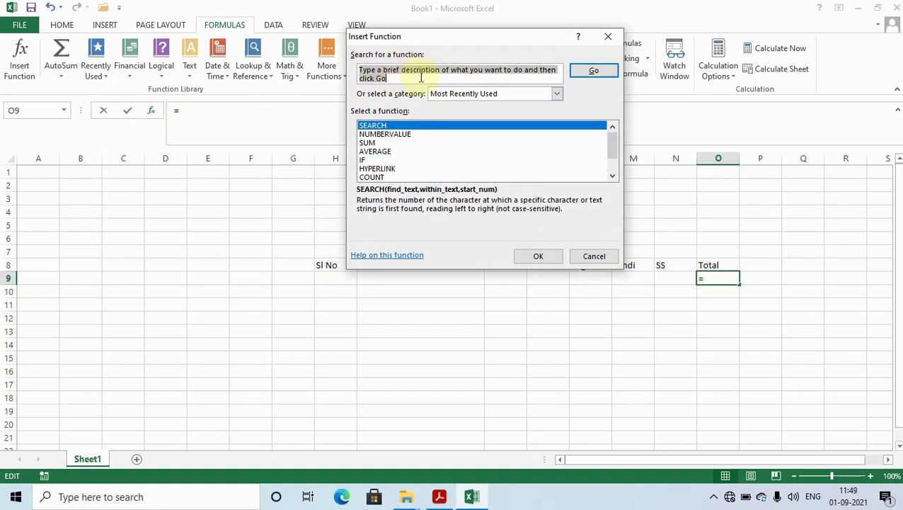
# Choose SUM from the Most Recently Used functions and confirm to open its arguments.
pyautogui.click(556, 95)
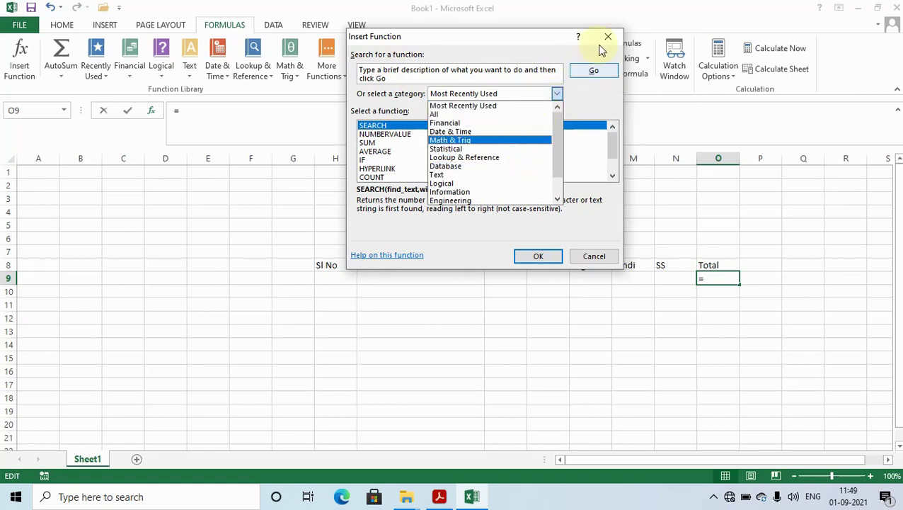
pyautogui.click(595, 96)
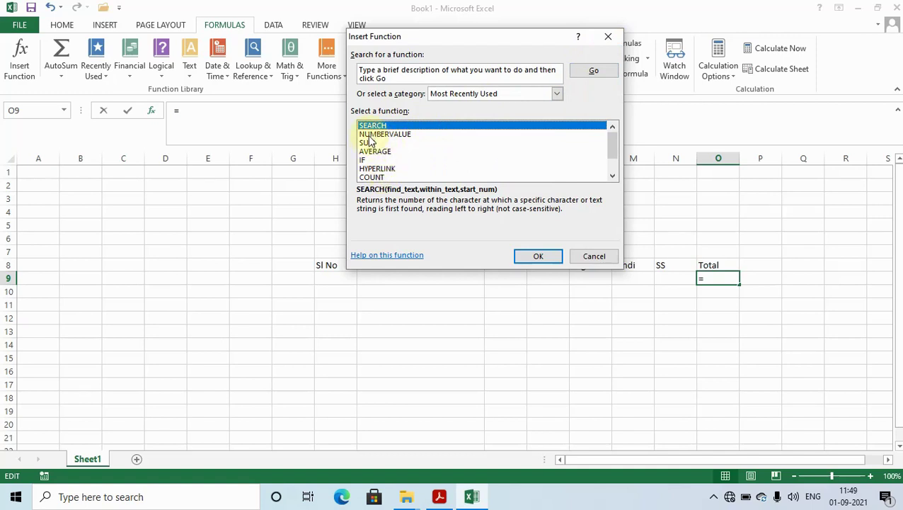
pyautogui.click(367, 143)
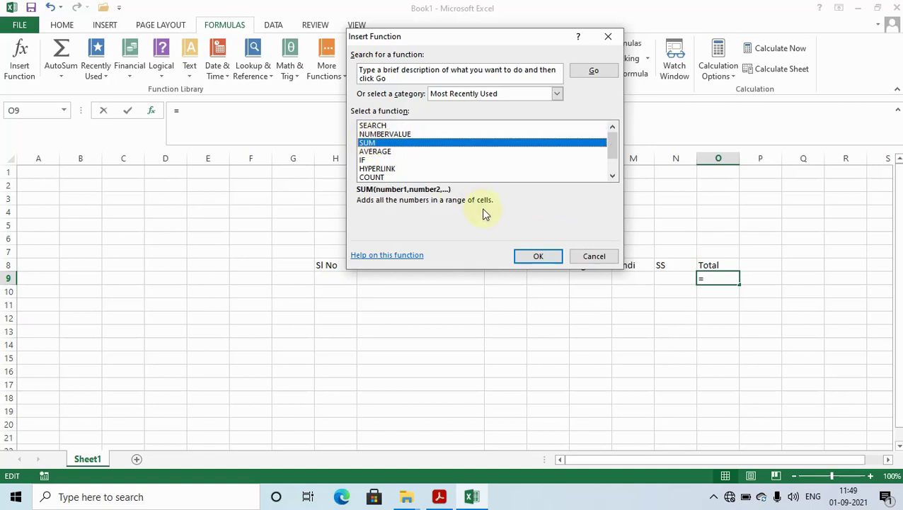
pyautogui.click(547, 256)
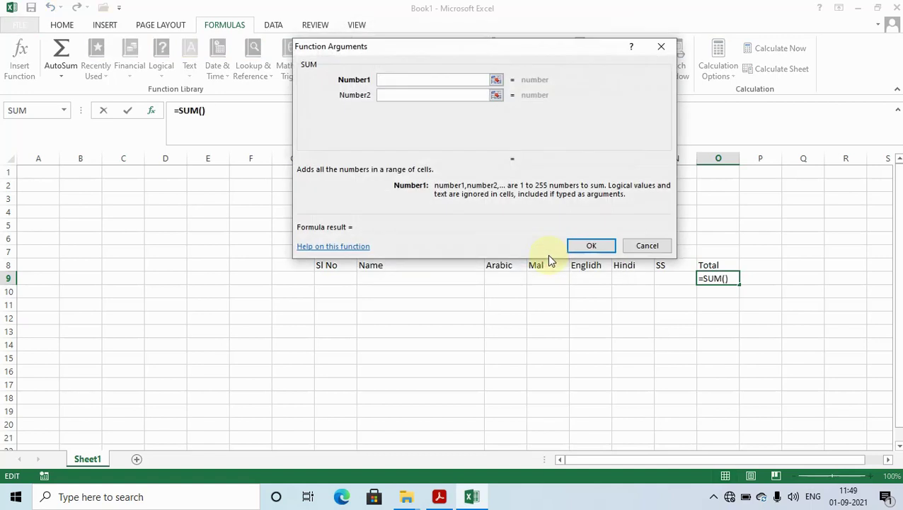
# Pick J9 on the sheet as SUM's Number1 and N9 as Number2.
pyautogui.click(496, 80)
pyautogui.click(506, 278)
pyautogui.click(669, 62)
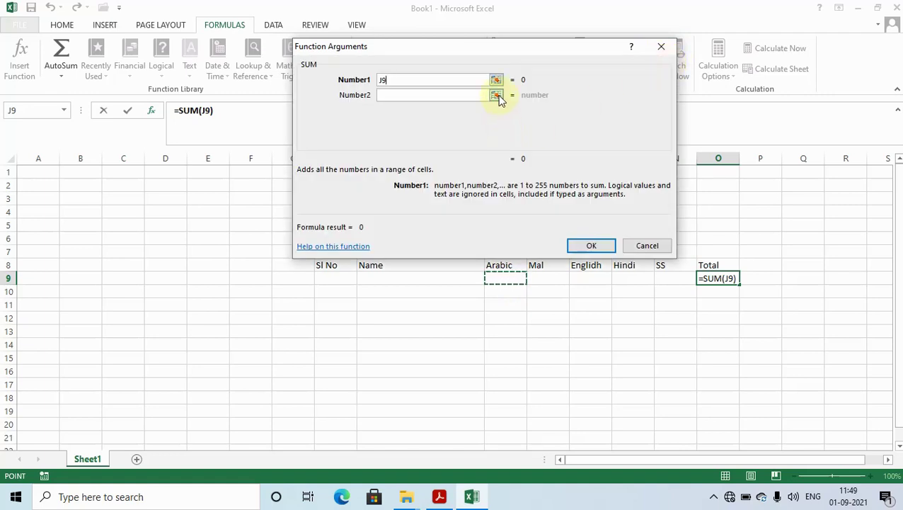
pyautogui.click(496, 95)
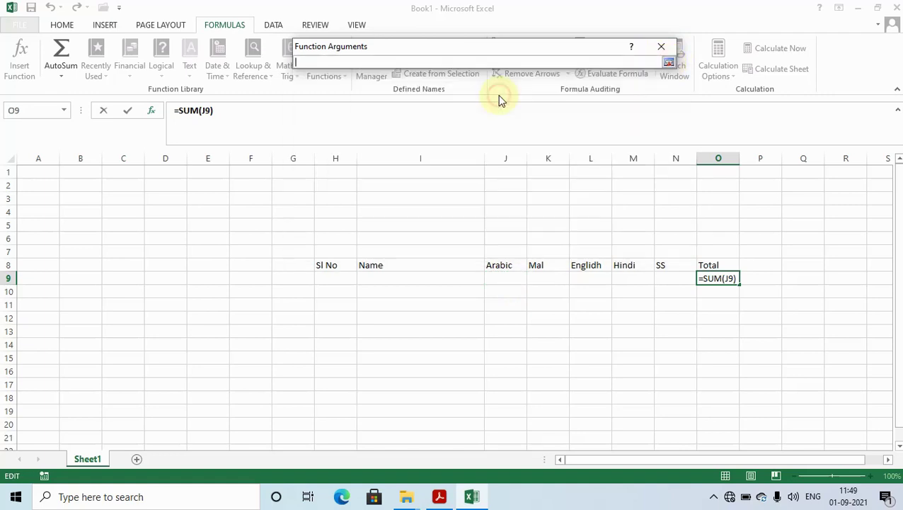
pyautogui.click(673, 276)
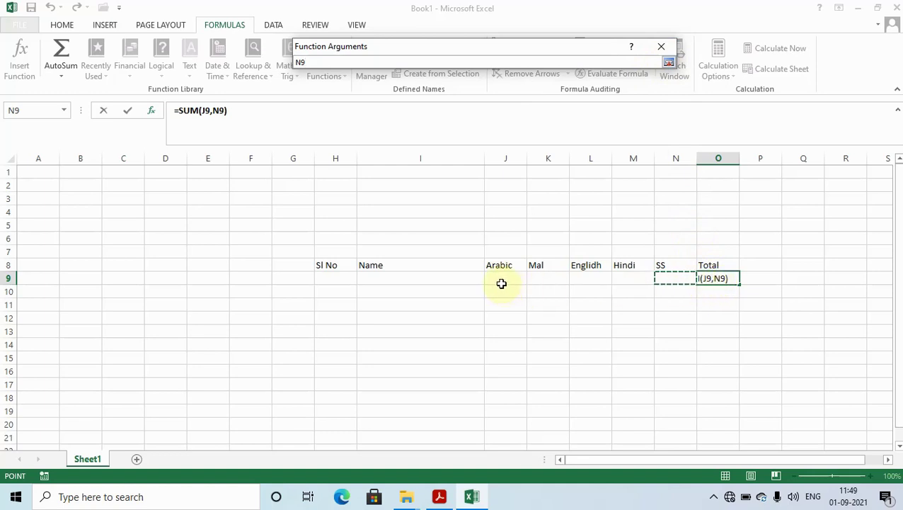
pyautogui.click(668, 62)
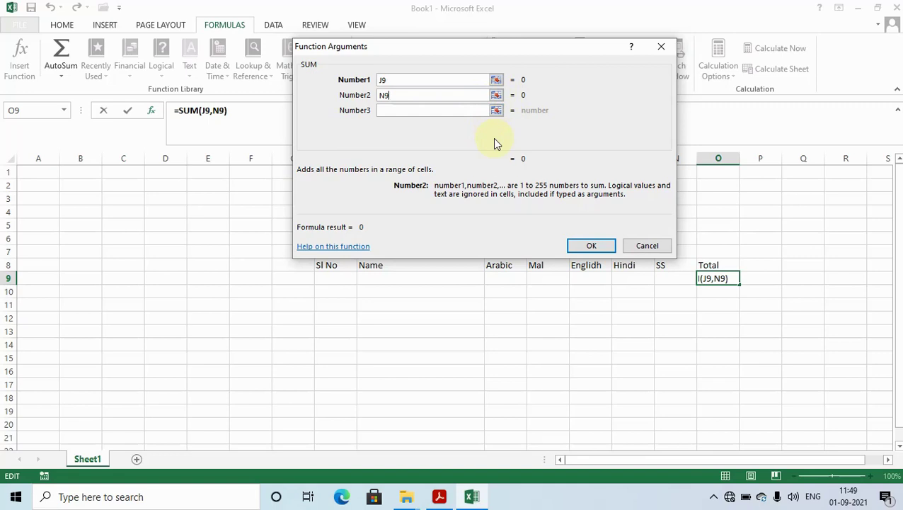
# Extend Number2 to N9+K9, then erase that second argument.
pyautogui.click(497, 95)
pyautogui.write('+')
pyautogui.click(551, 278)
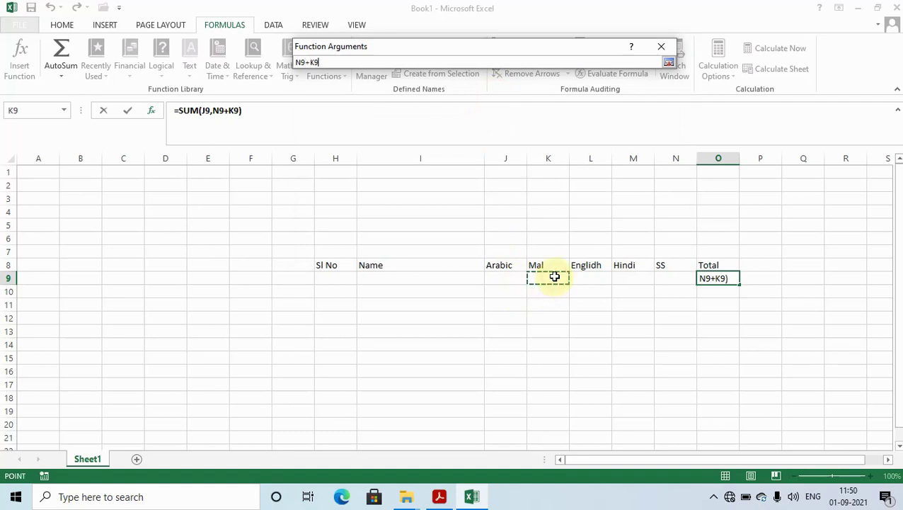
pyautogui.click(670, 63)
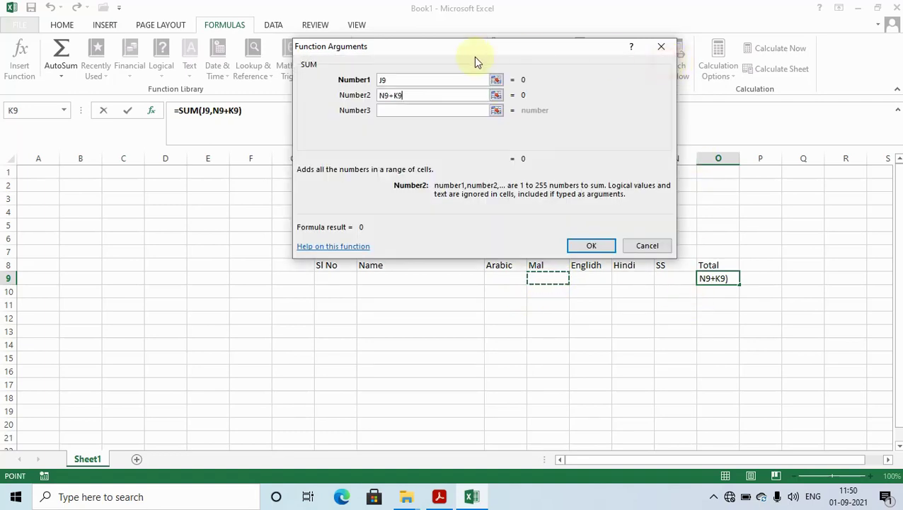
pyautogui.click(448, 94)
pyautogui.press('BackSpace')
pyautogui.press('BackSpace')
pyautogui.press('BackSpace')
pyautogui.press('BackSpace')
pyautogui.press('BackSpace')
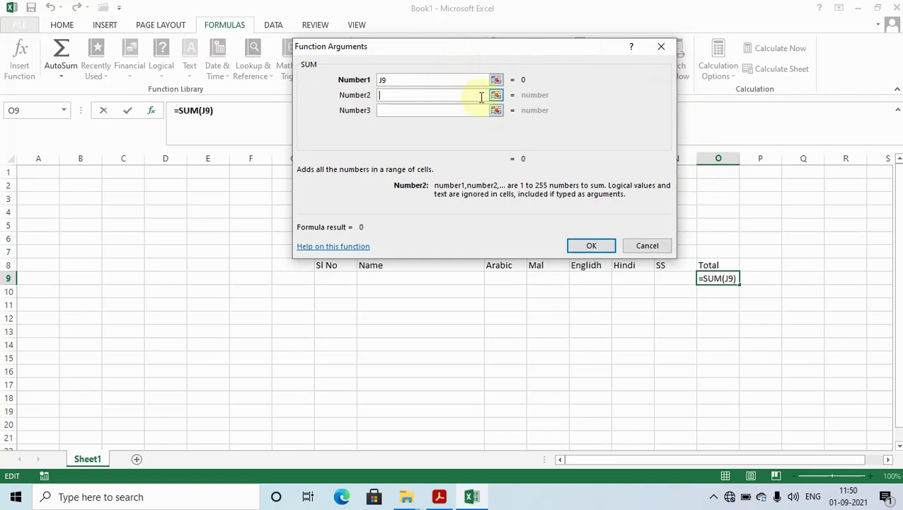
# Pick K9 and L9 on the sheet as the second and third SUM arguments.
pyautogui.click(495, 97)
pyautogui.click(540, 276)
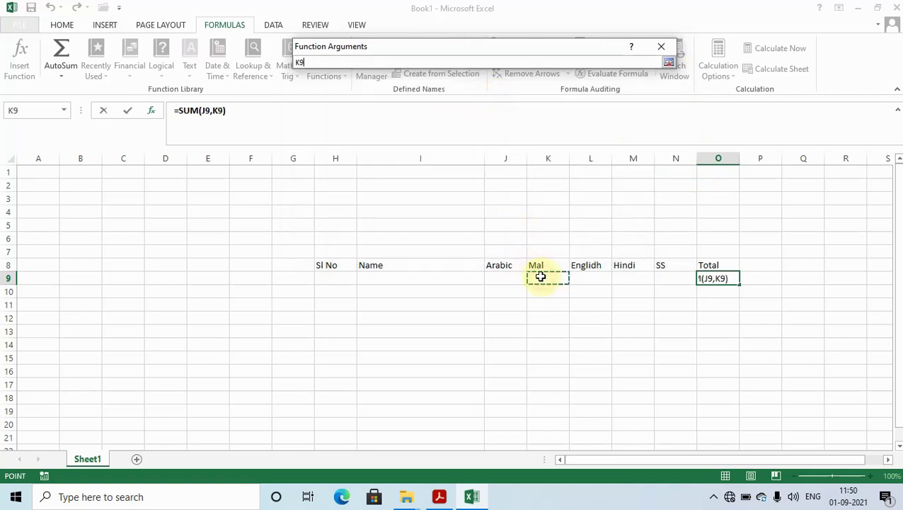
pyautogui.click(668, 63)
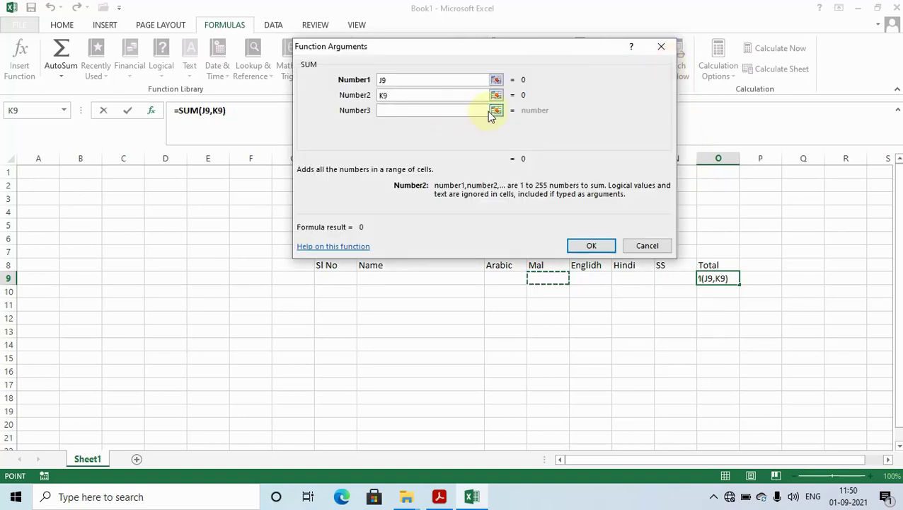
pyautogui.click(494, 111)
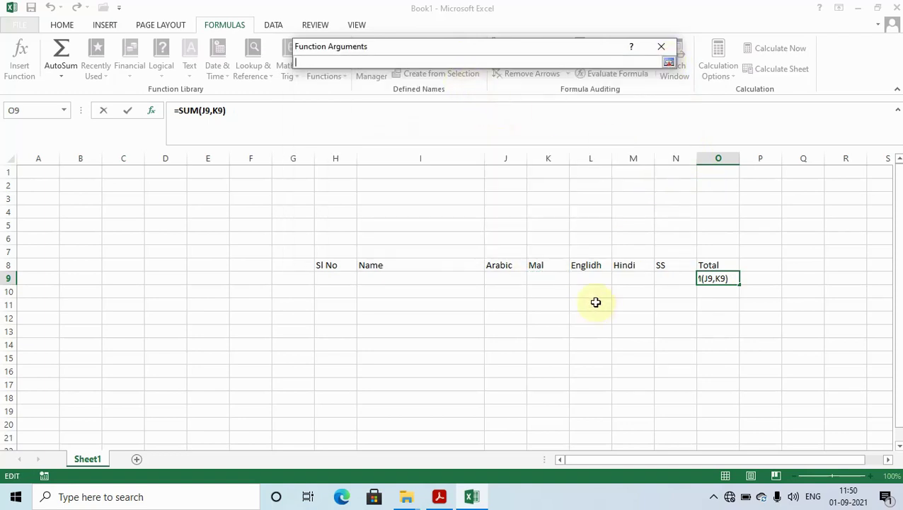
pyautogui.click(594, 278)
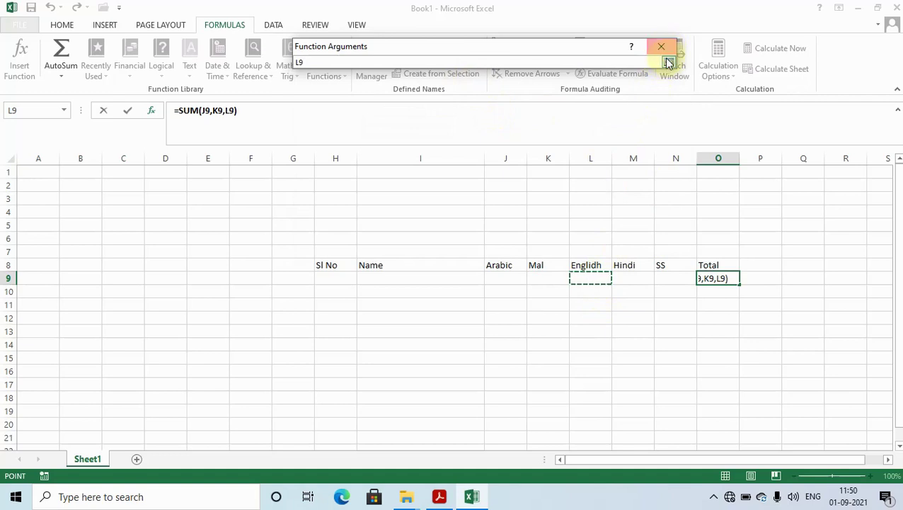
pyautogui.click(669, 63)
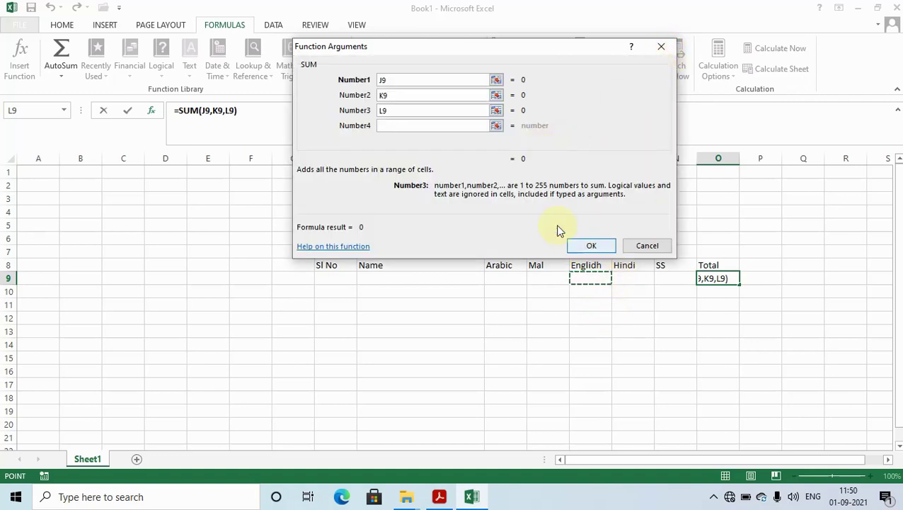
# Add M9 and N9 as the fourth and fifth arguments and confirm =SUM(J9,K9,L9,M9,N9).
pyautogui.click(496, 126)
pyautogui.click(627, 278)
pyautogui.click(669, 63)
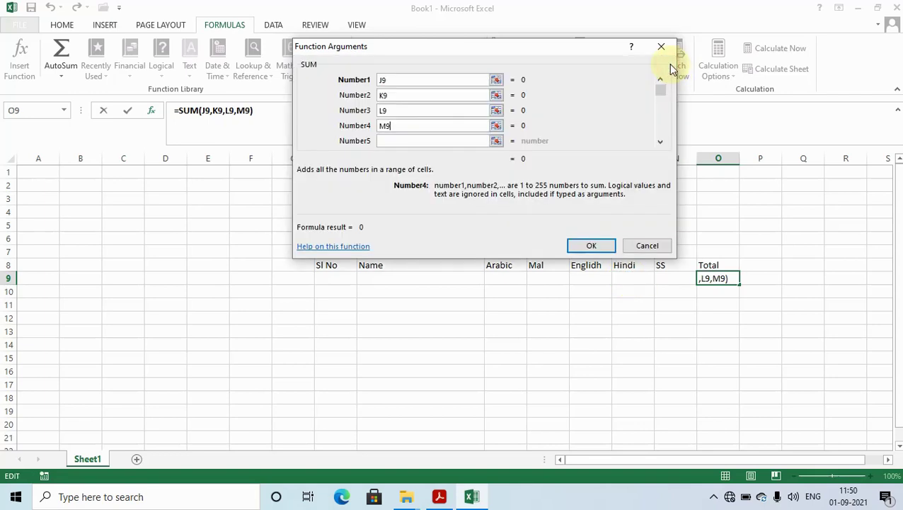
pyautogui.click(496, 141)
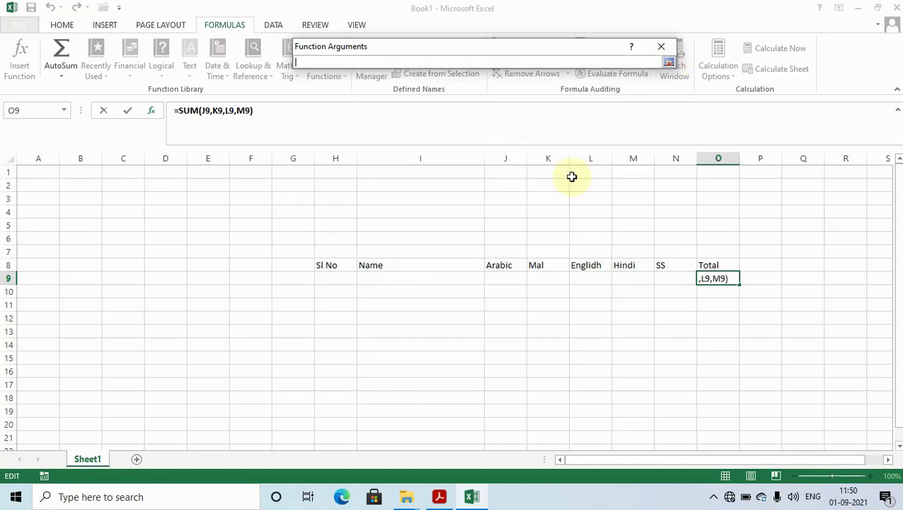
pyautogui.click(674, 280)
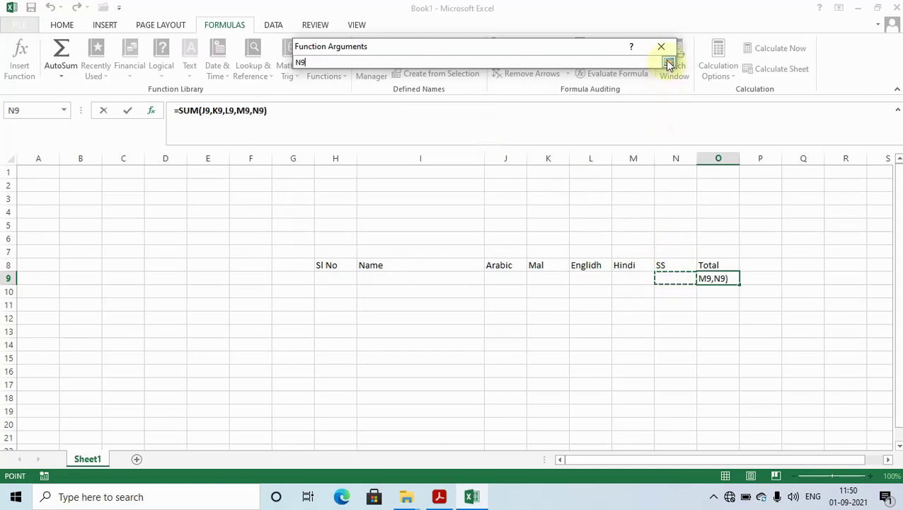
pyautogui.click(669, 63)
pyautogui.click(592, 246)
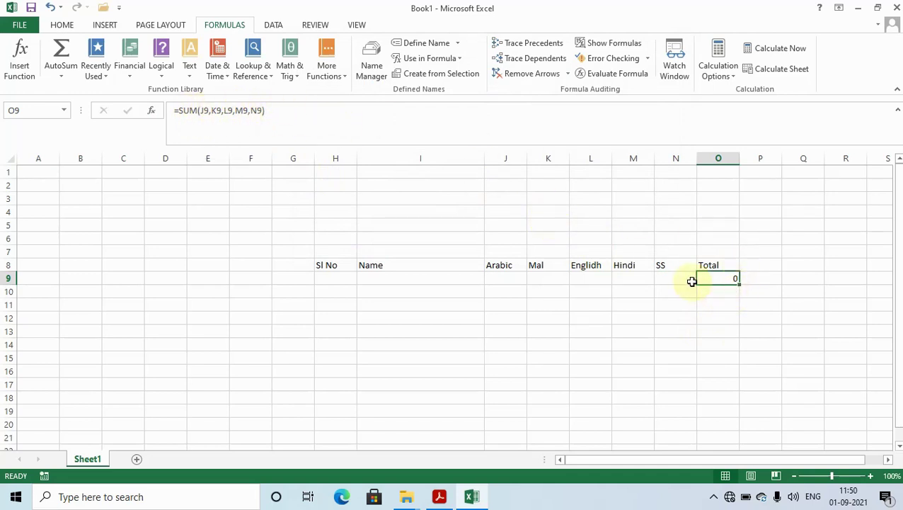
# Enter marks 34, 434, 45, 344 and 545 in J9:N9 so O9 totals 1402.
pyautogui.click(510, 280)
pyautogui.write('34')
pyautogui.press('Tab')
pyautogui.write('434')
pyautogui.press('Tab')
pyautogui.write('4')
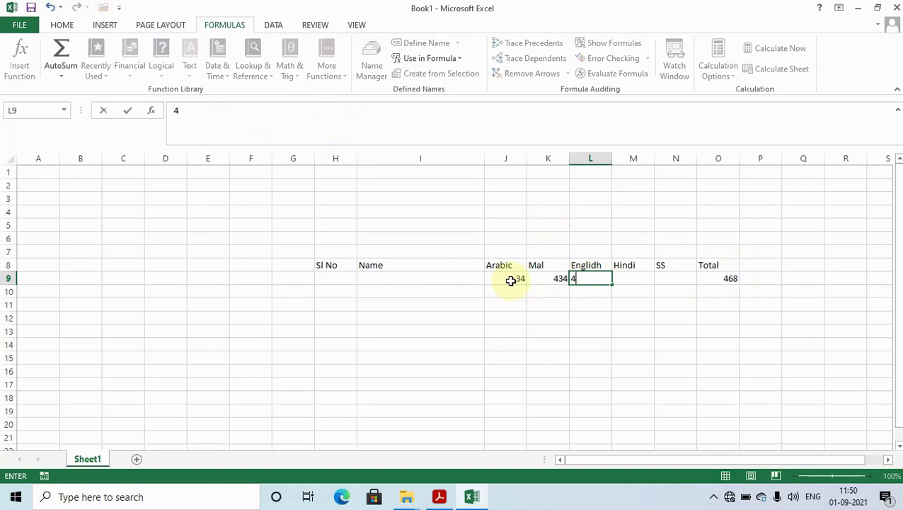
pyautogui.press('Tab')
pyautogui.write('344')
pyautogui.press('Tab')
pyautogui.write('54')
pyautogui.click(509, 301)
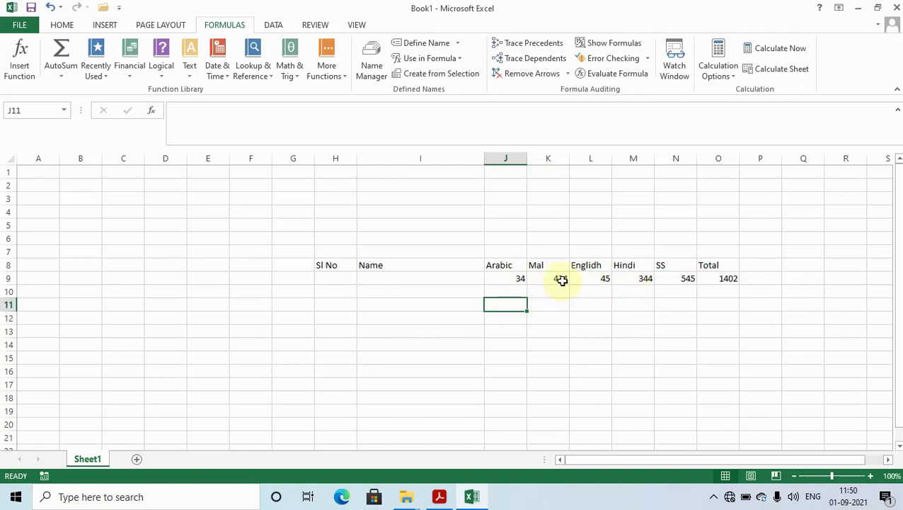
pyautogui.click(22, 74)
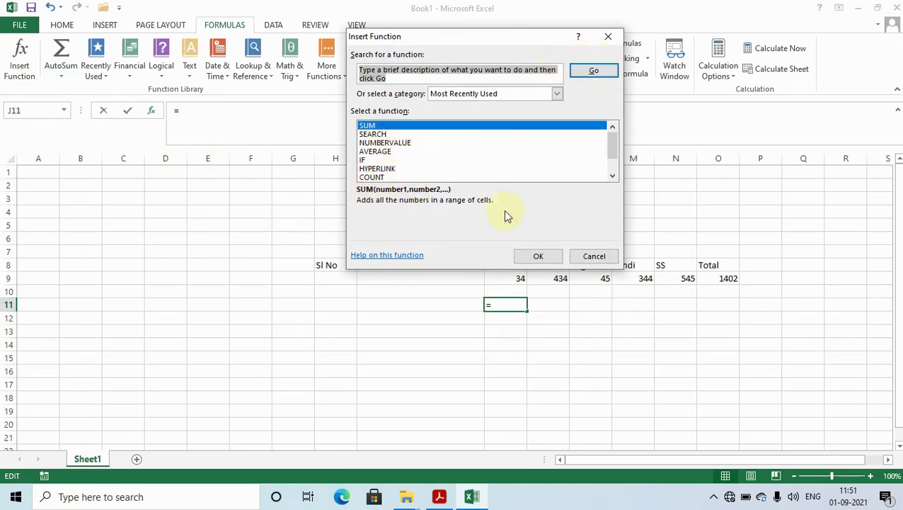
# Dismiss the Insert Function dialog unused, then select J13 and O10.
pyautogui.click(608, 36)
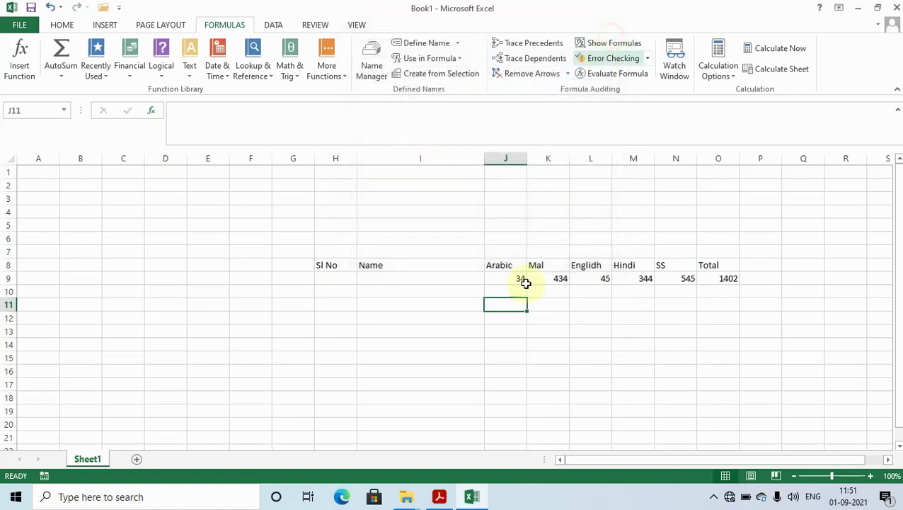
pyautogui.click(516, 331)
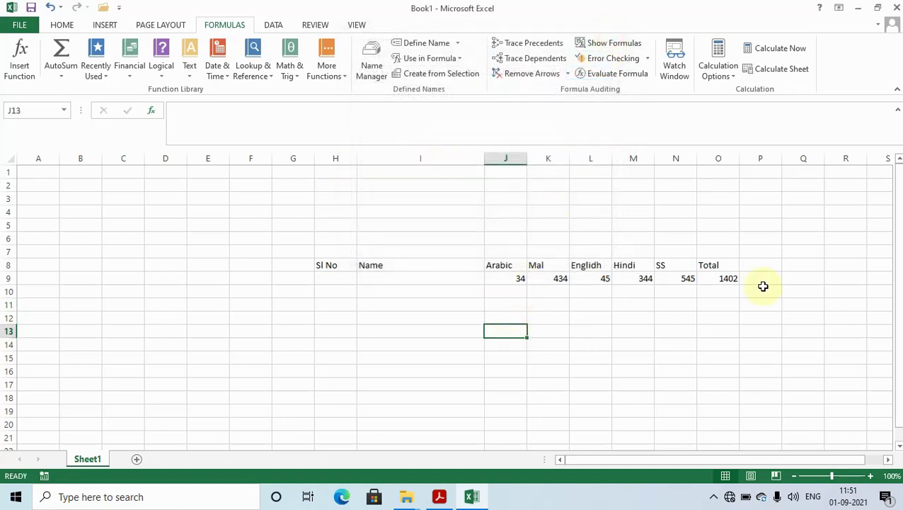
pyautogui.click(721, 293)
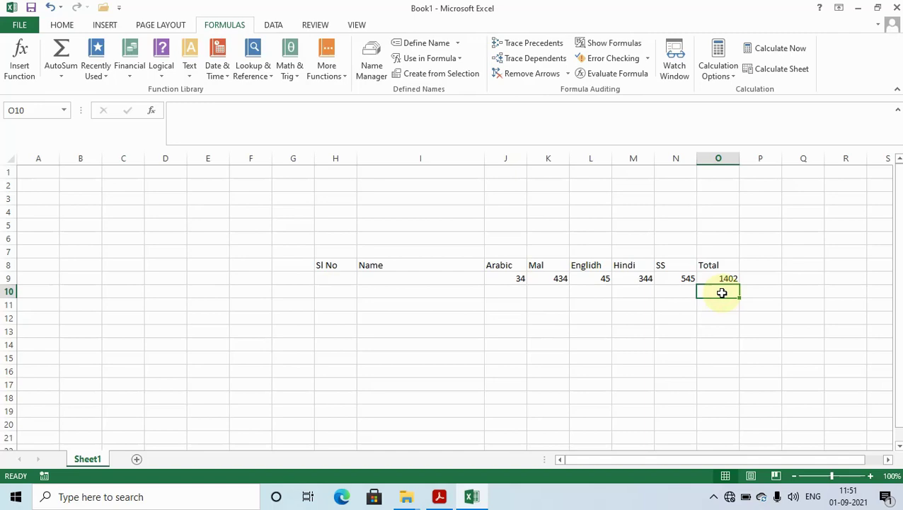
pyautogui.hotkey('alt', 'Tab')
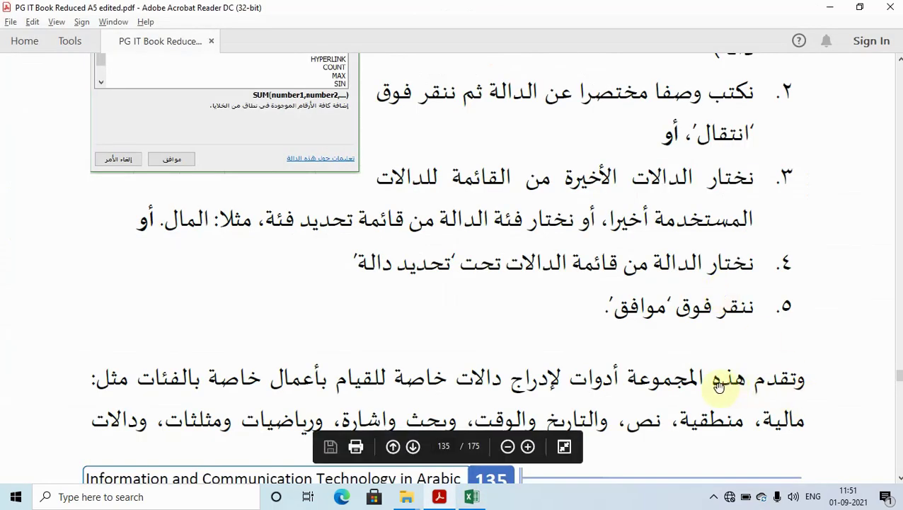
# Read on to the start of page 136 in the textbook, then return to Excel.
pyautogui.moveTo(568, 352); pyautogui.dragTo(549, 252)
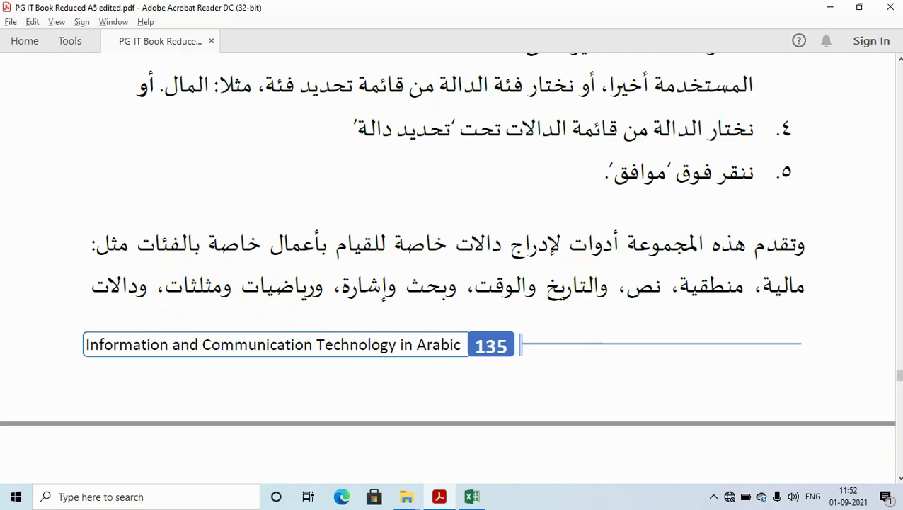
pyautogui.click(899, 480)
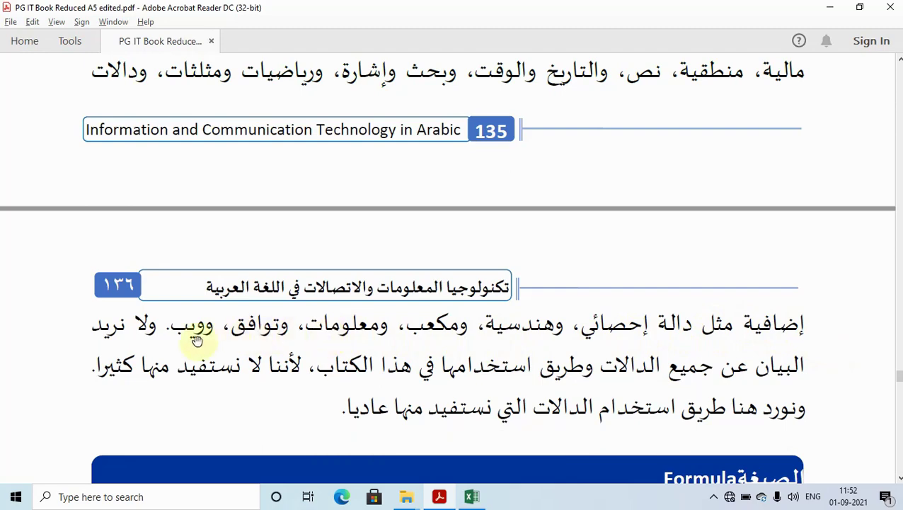
pyautogui.hotkey('alt', 'Tab')
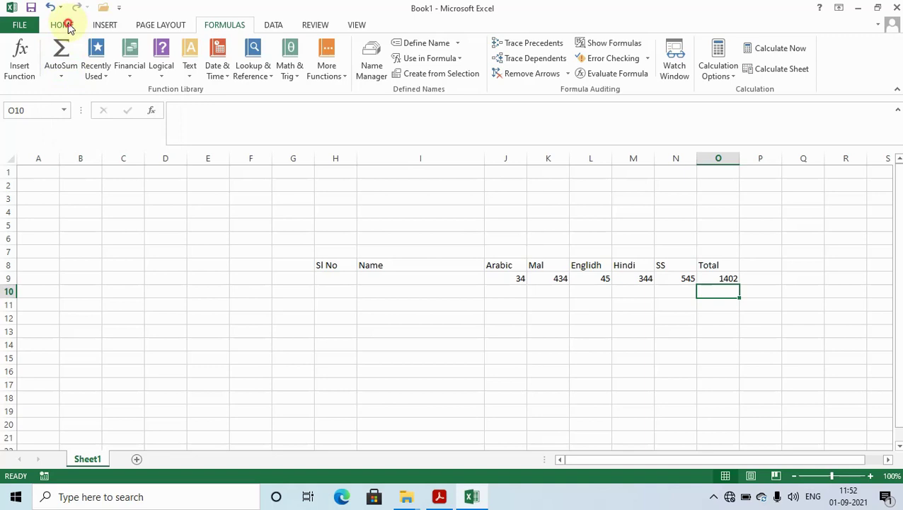
# Browse the AutoSum Sum/Average/Count menu on Home and Formulas, then the Recently Used list.
pyautogui.click(64, 25)
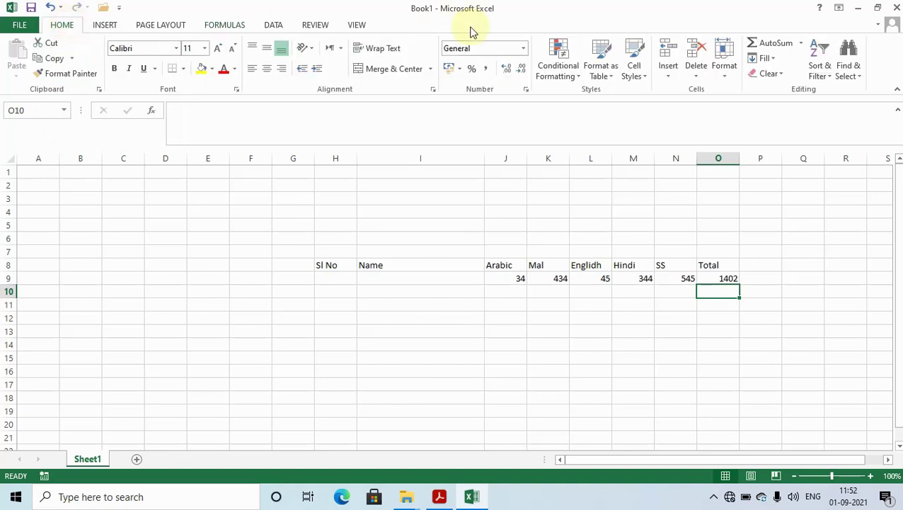
pyautogui.click(800, 44)
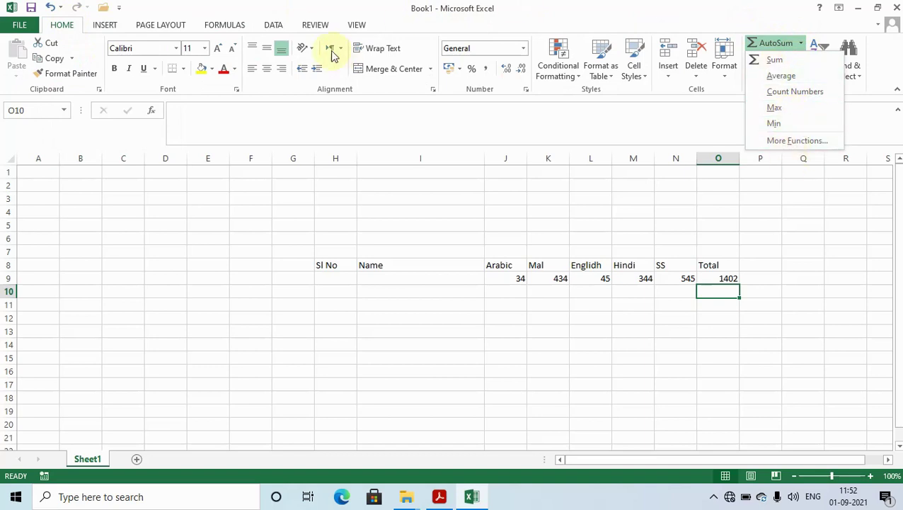
pyautogui.click(222, 27)
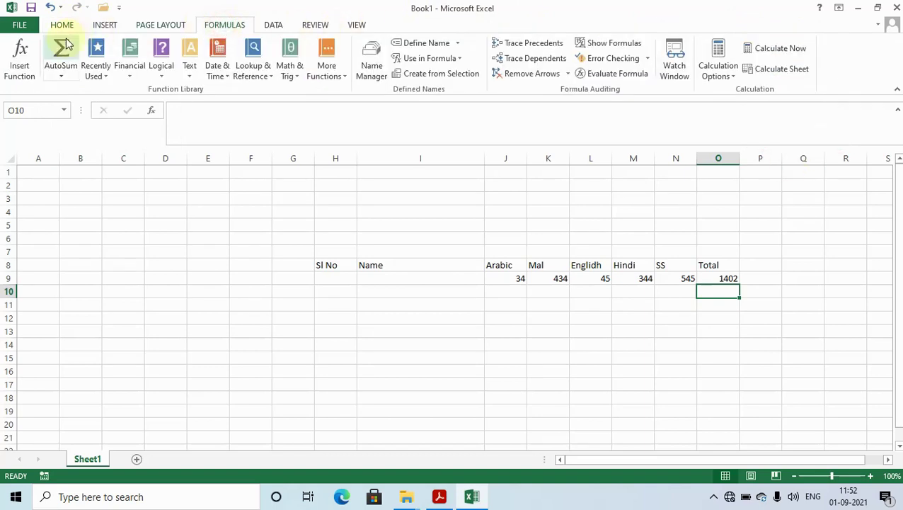
pyautogui.click(63, 77)
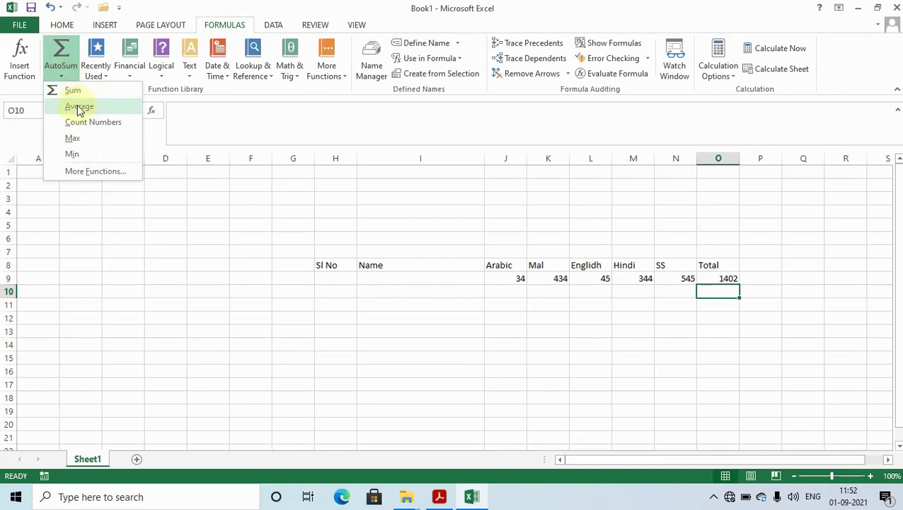
pyautogui.click(104, 77)
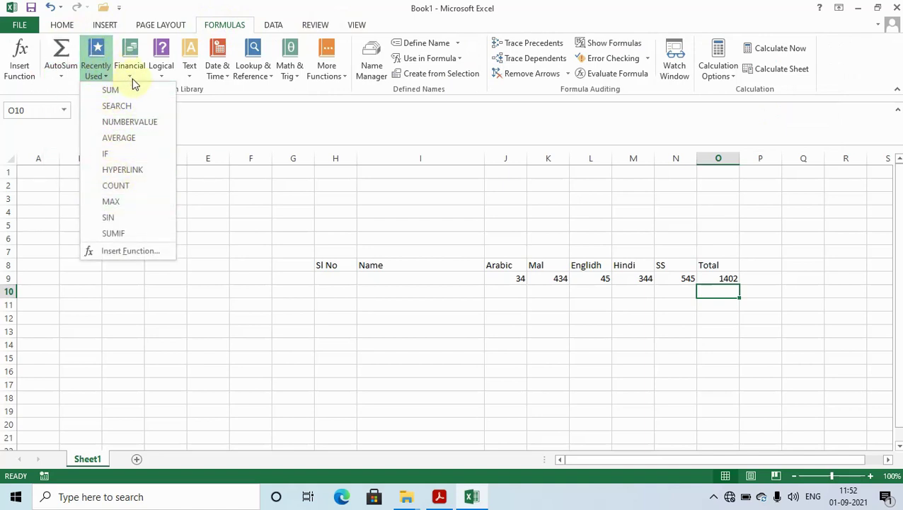
# Browse the Financial, Logical, Text, Lookup & Reference, Math & Trig and More Functions lists, then return to the PDF.
pyautogui.click(256, 209)
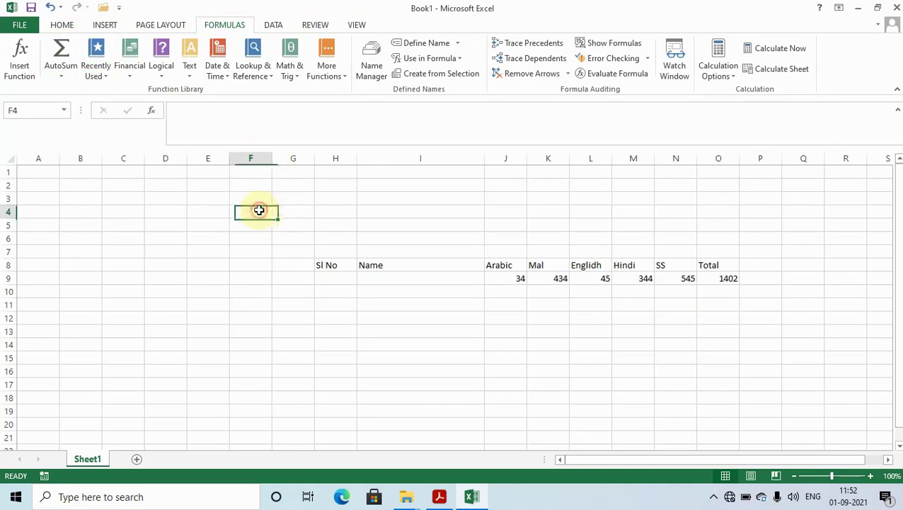
pyautogui.click(133, 75)
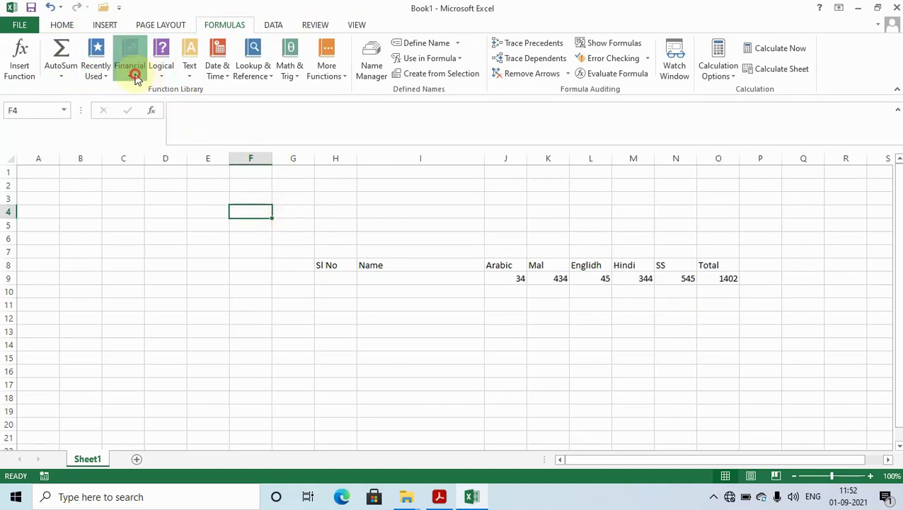
pyautogui.click(160, 75)
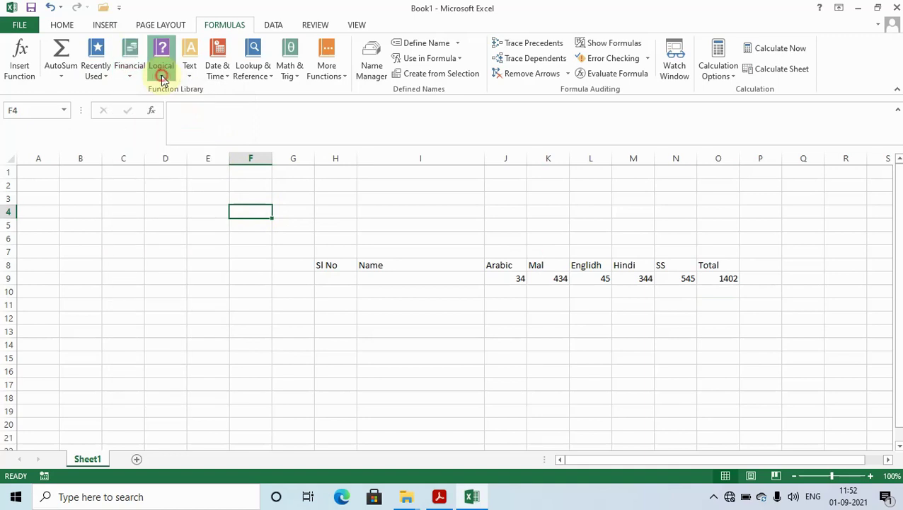
pyautogui.click(189, 80)
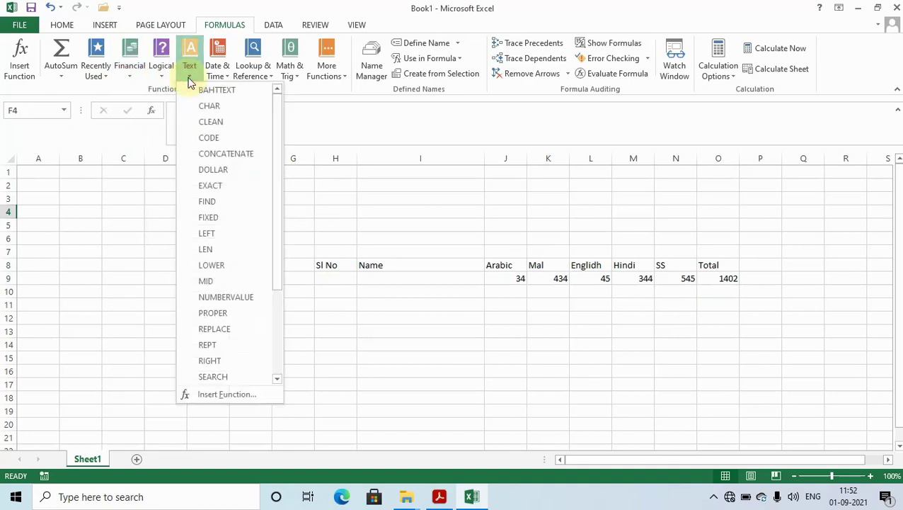
pyautogui.click(229, 78)
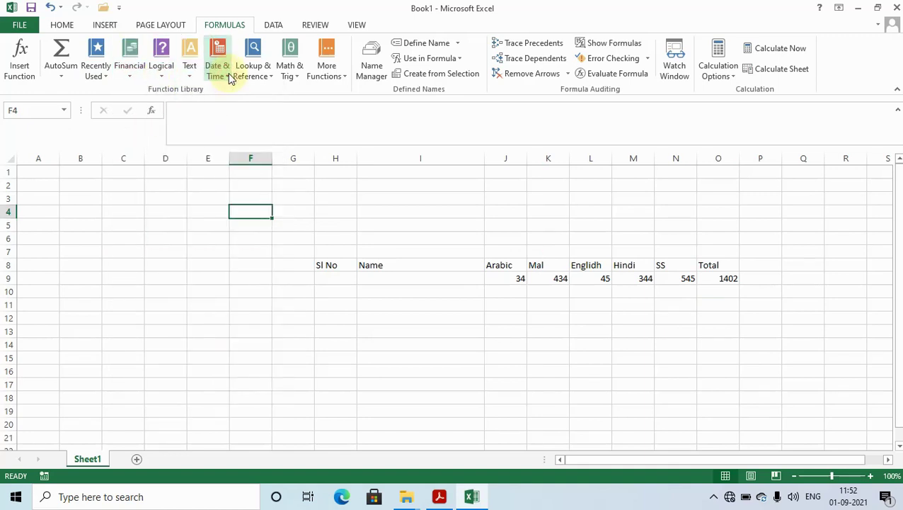
pyautogui.click(272, 77)
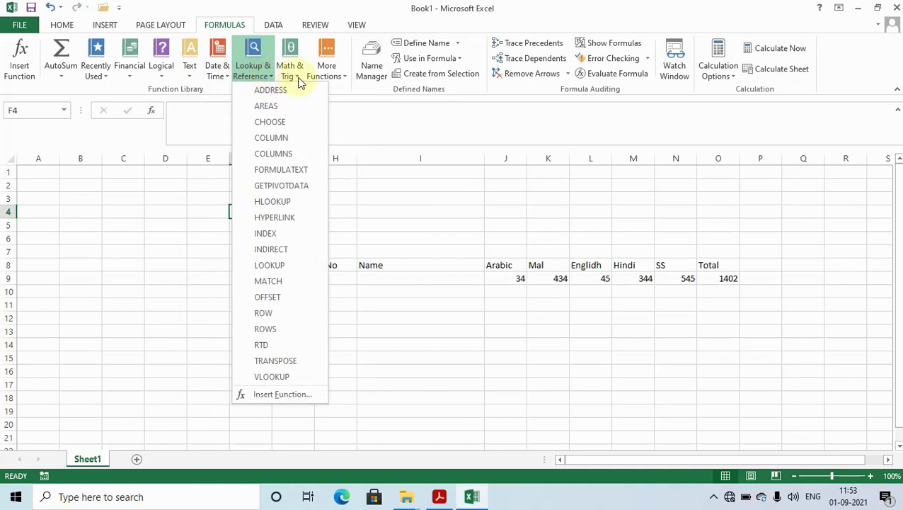
pyautogui.click(298, 76)
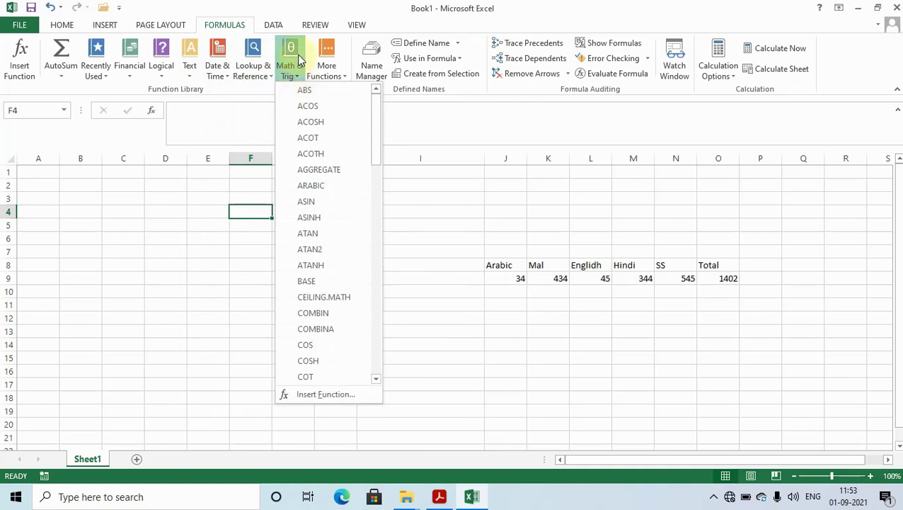
pyautogui.click(347, 78)
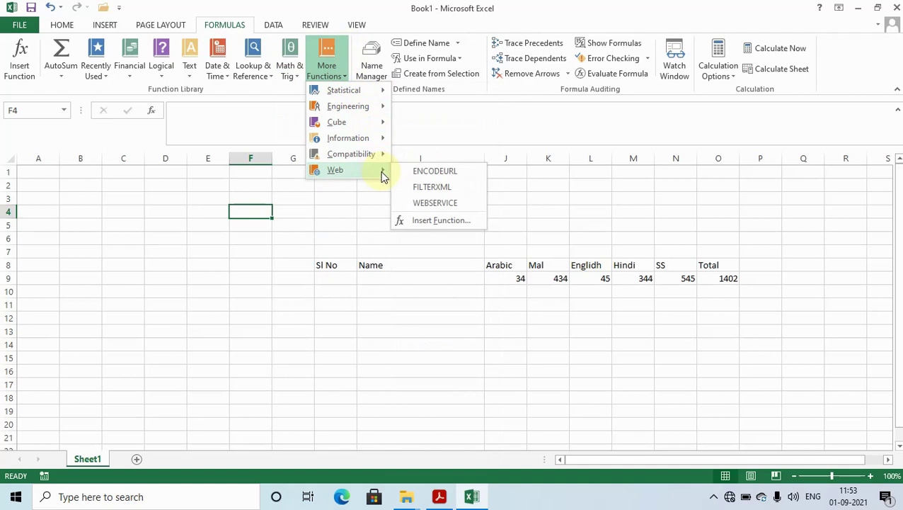
pyautogui.moveTo(347, 106)
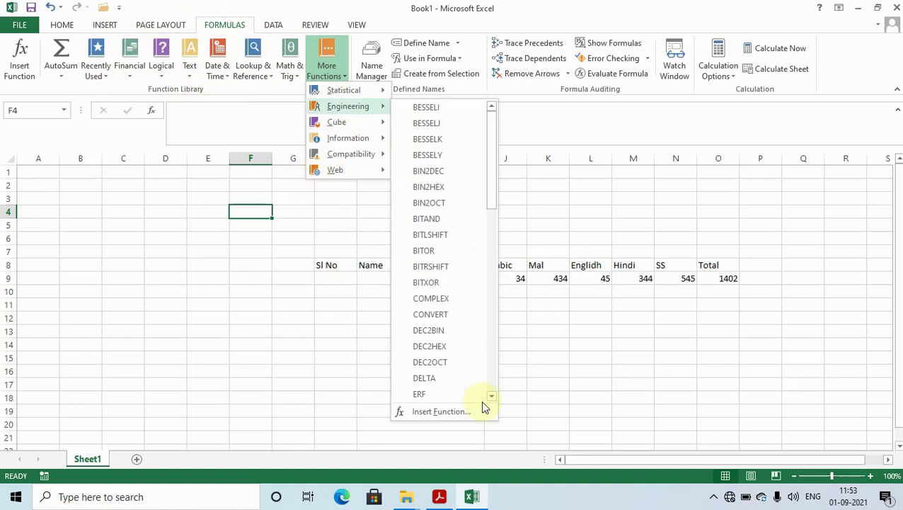
pyautogui.click(617, 372)
pyautogui.hotkey('alt', 'Tab')
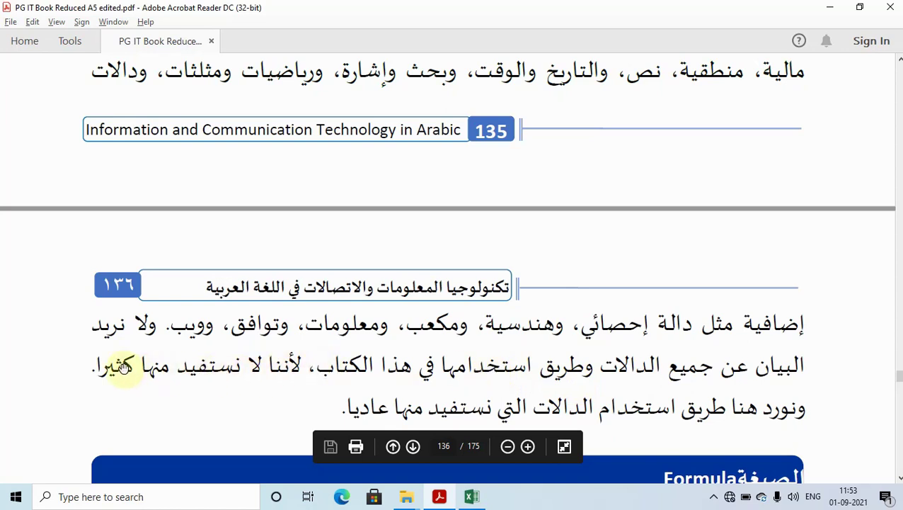
# Drag page 136 upward until the Formula heading sits near the top.
pyautogui.moveTo(236, 356); pyautogui.dragTo(216, 89)
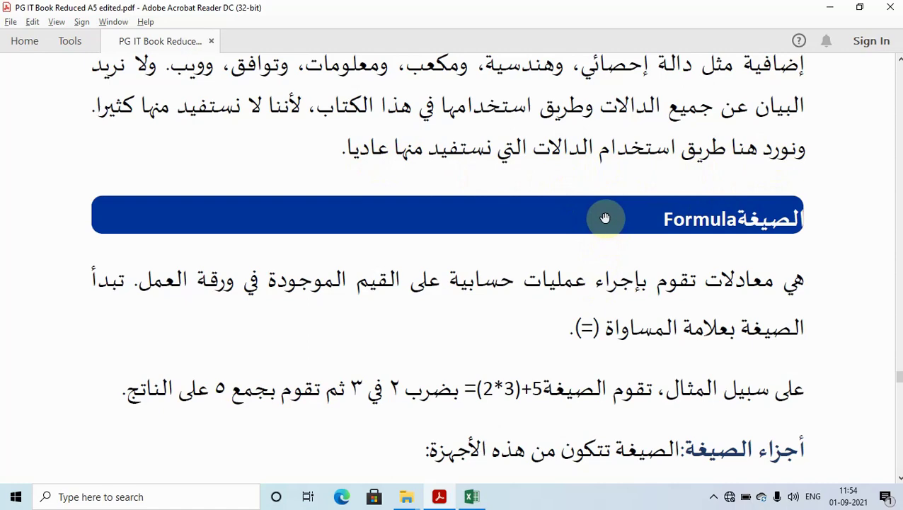
pyautogui.moveTo(605, 218); pyautogui.dragTo(601, 102)
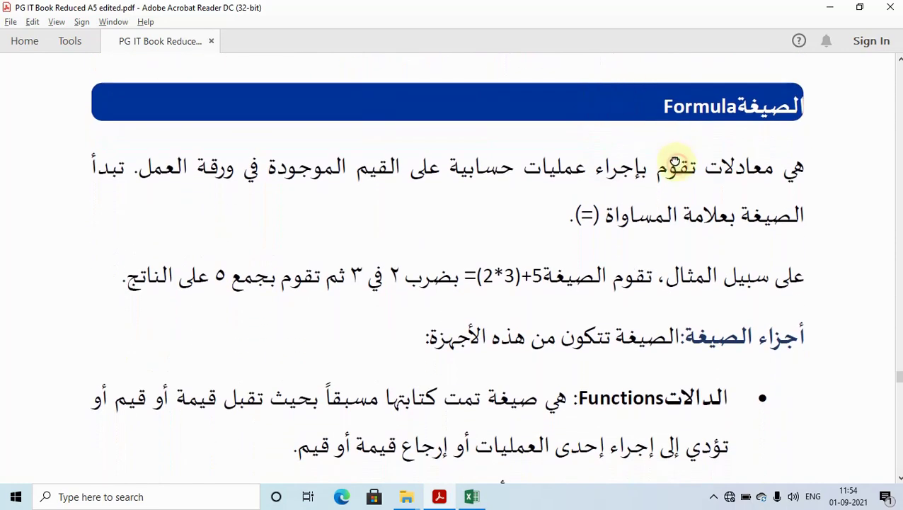
# Move the page on to show the full list of formula parts: Functions, References, Operators and Constants.
pyautogui.moveTo(674, 162); pyautogui.dragTo(671, 149)
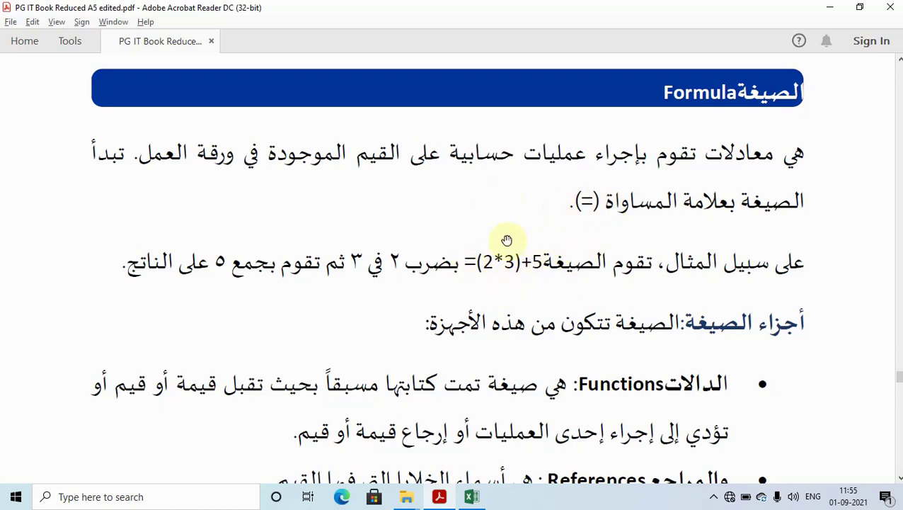
pyautogui.moveTo(594, 283); pyautogui.dragTo(570, 56)
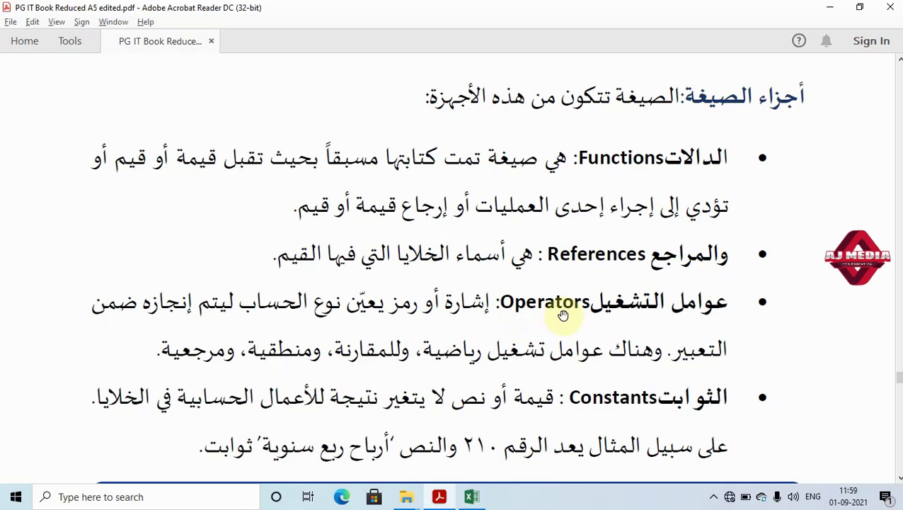
# Move past the formula parts to the Excel calculations heading and its =B5+C5+D5 Addition example.
pyautogui.moveTo(600, 332); pyautogui.dragTo(587, 175)
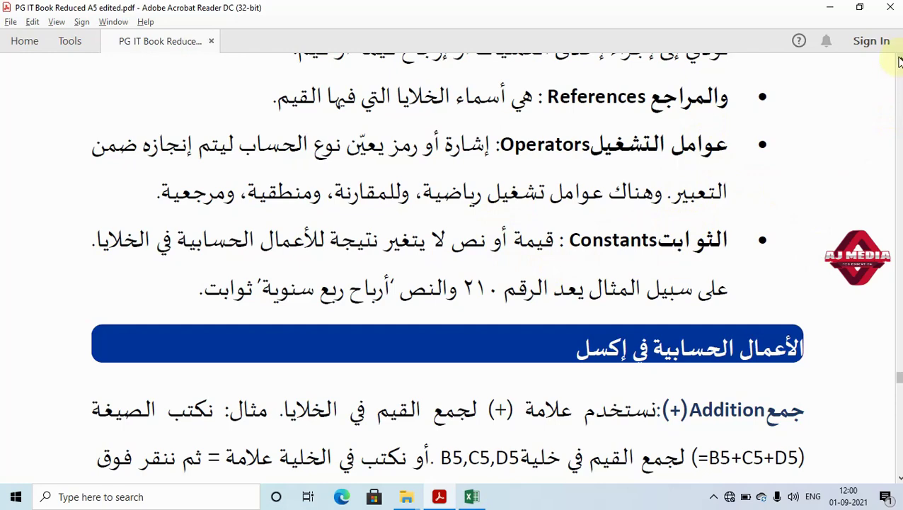
# Review page 136's Addition paragraph, then switch to the Book1 workbook in Excel.
pyautogui.scroll(1, 898, 62)
pyautogui.scroll(1, 899, 63)
pyautogui.scroll(1, 899, 63)
pyautogui.scroll(1, 899, 62)
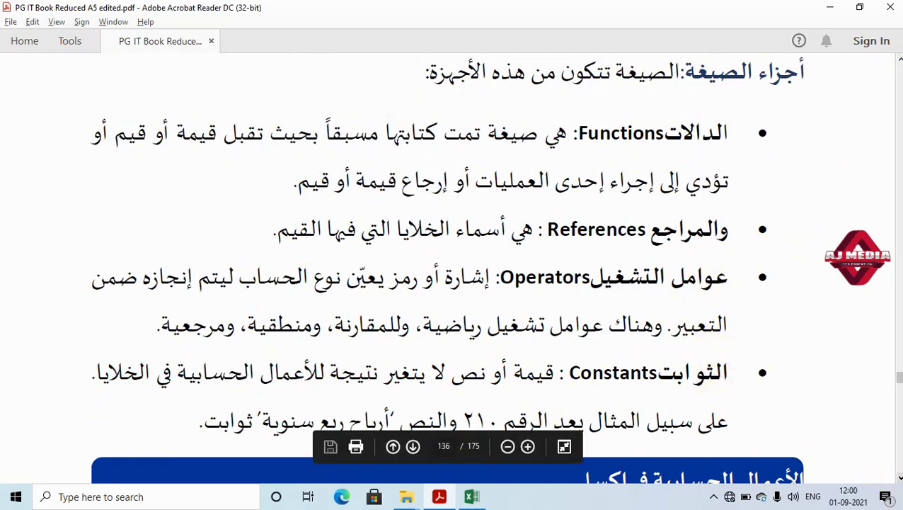
pyautogui.scroll(-2, 453, 269)
pyautogui.scroll(-4, 453, 269)
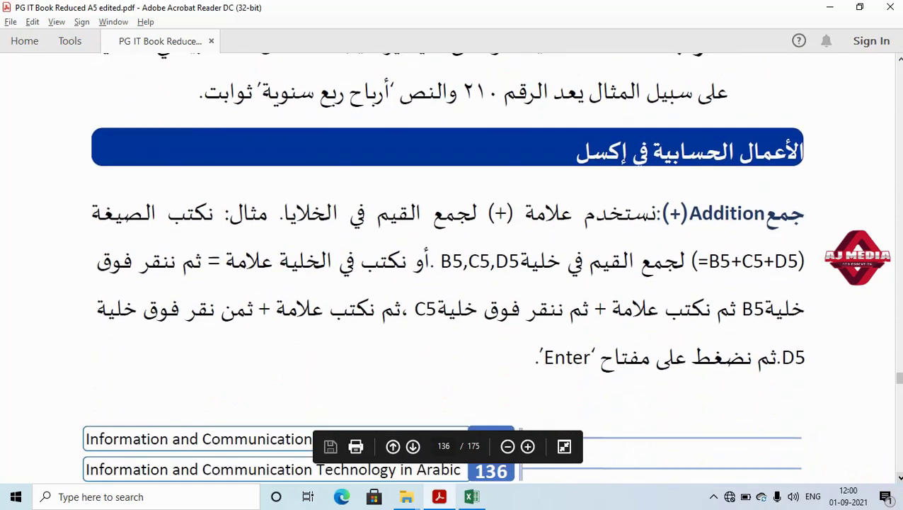
pyautogui.scroll(-1, 453, 269)
pyautogui.scroll(-1, 453, 269)
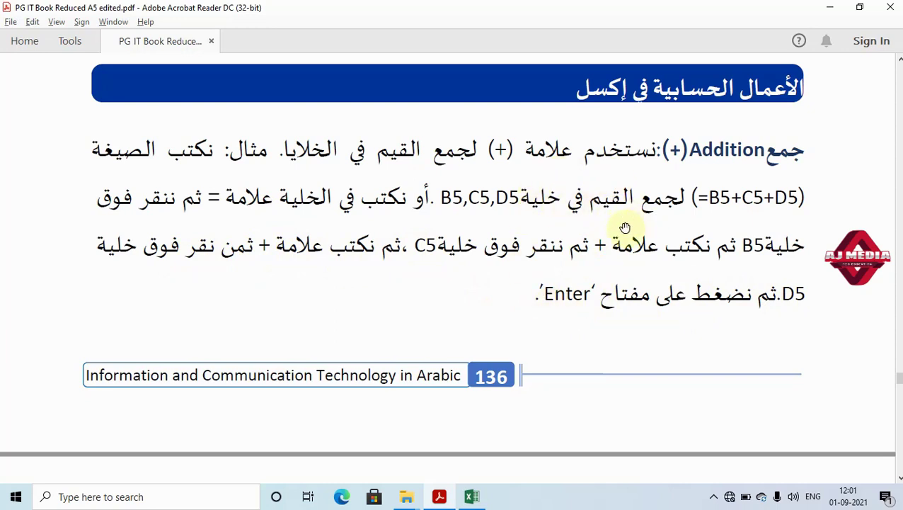
pyautogui.click(473, 496)
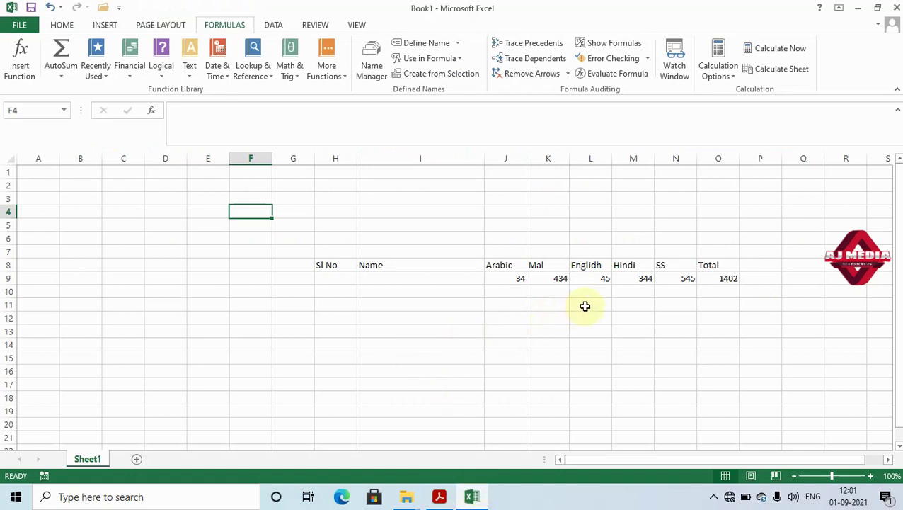
# Enter marks 23, 32, 45, 34 and 3 across J10:N10 and begin a formula in O10.
pyautogui.click(704, 301)
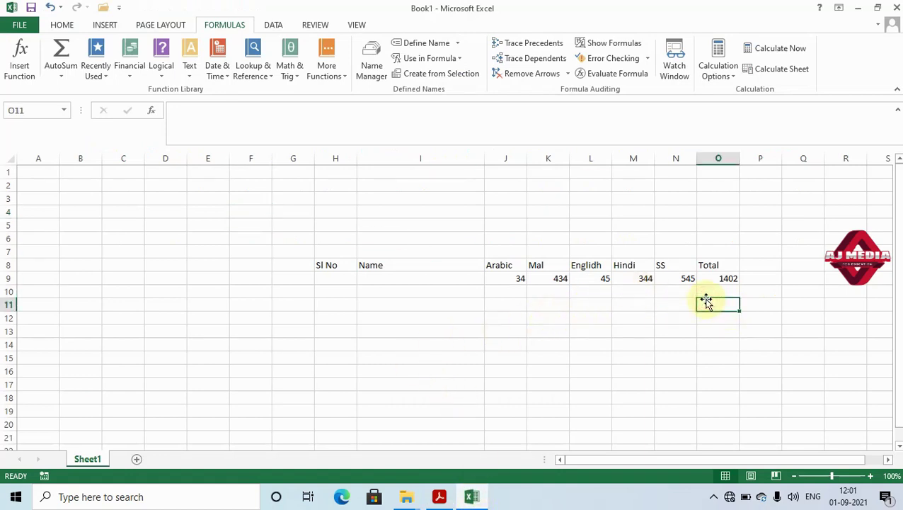
pyautogui.click(507, 292)
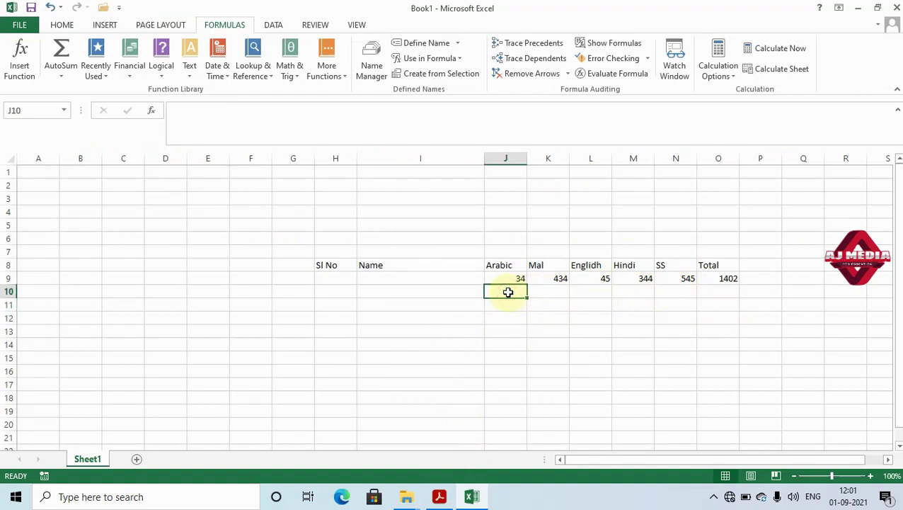
pyautogui.write('23')
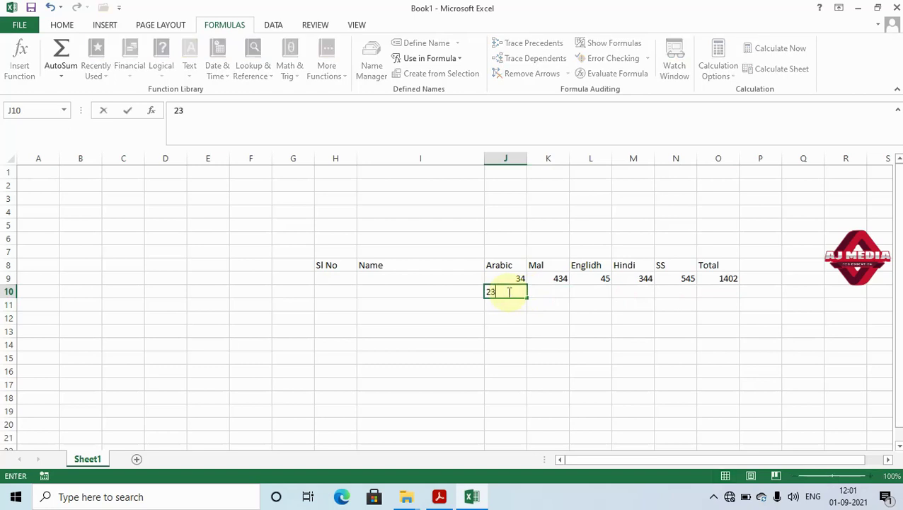
pyautogui.press('Tab')
pyautogui.write('32')
pyautogui.press('Tab')
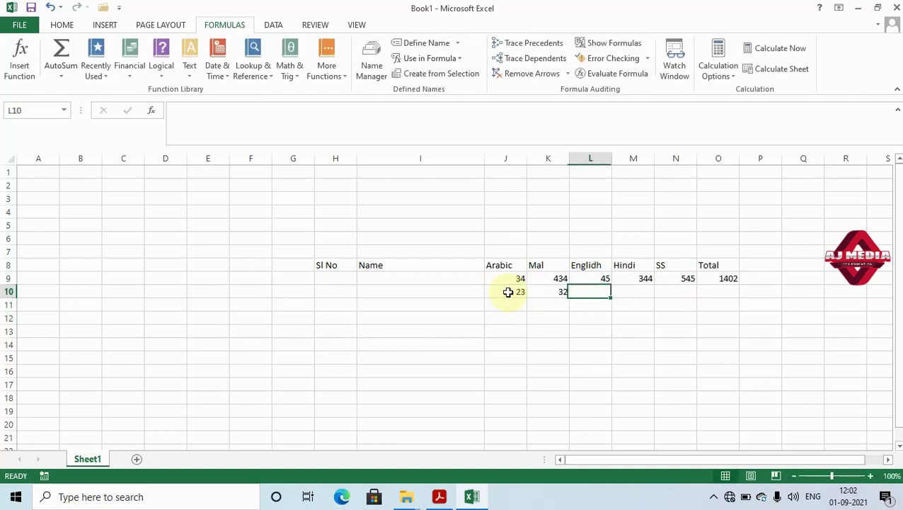
pyautogui.write('45')
pyautogui.press('Tab')
pyautogui.write('34')
pyautogui.press('Tab')
pyautogui.write('3')
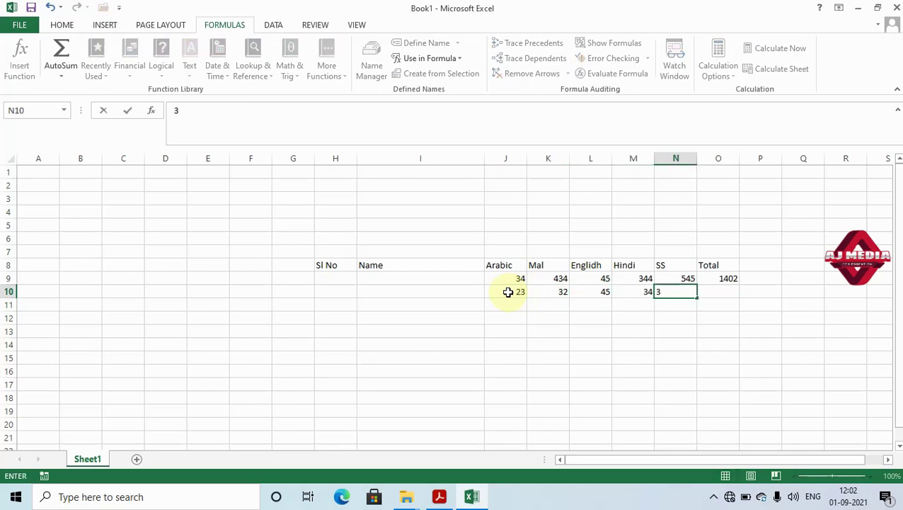
pyautogui.press('Tab')
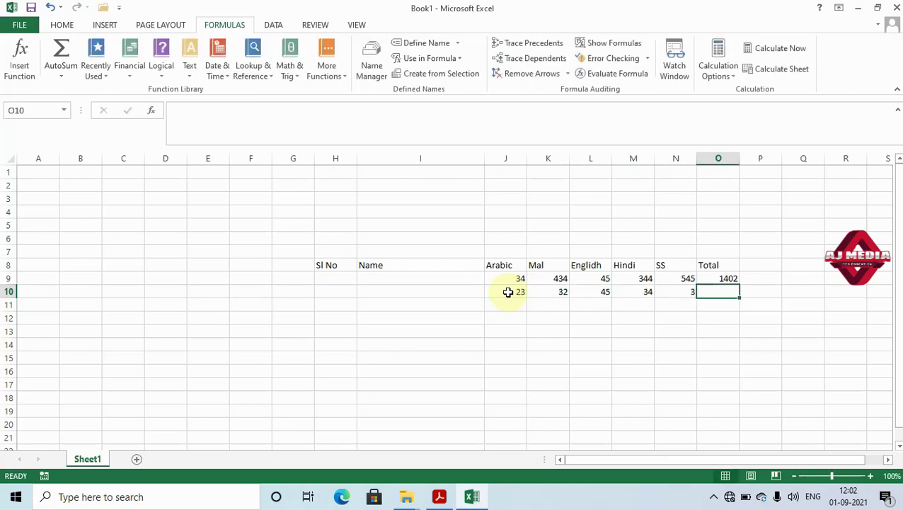
pyautogui.write('=')
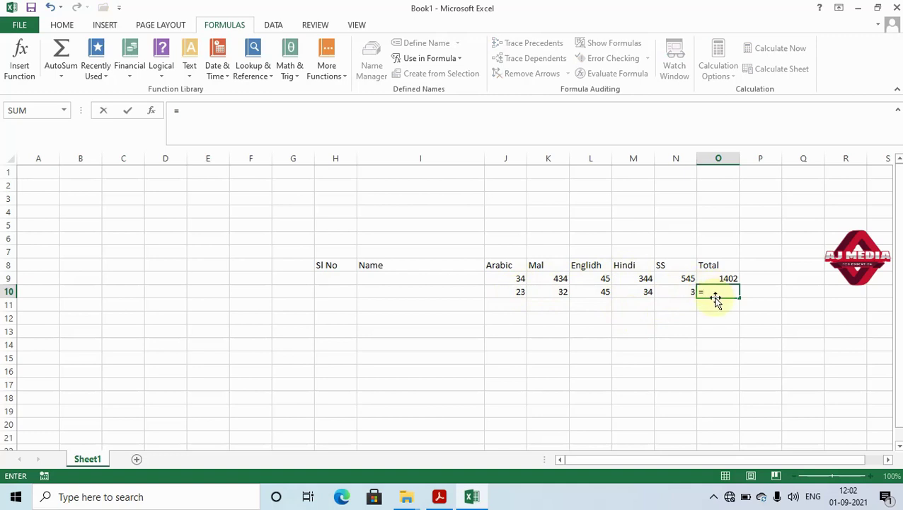
# Complete O10 as =J10+K10+L10+M10+N10 to give 137, then inspect the formula.
pyautogui.write('j')
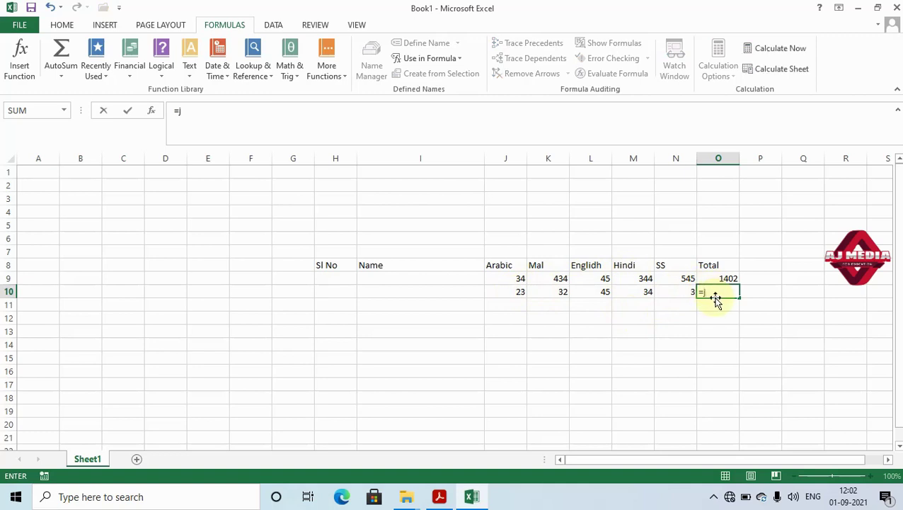
pyautogui.write('10+')
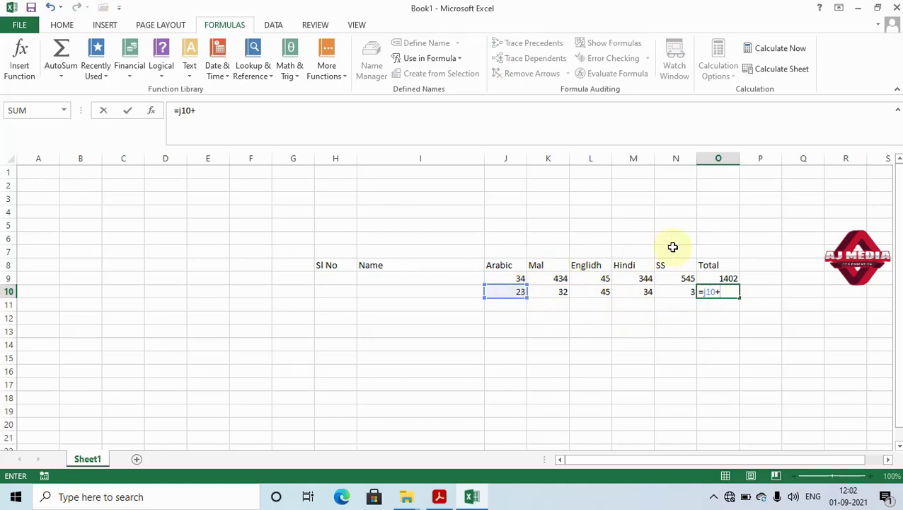
pyautogui.write('k10+')
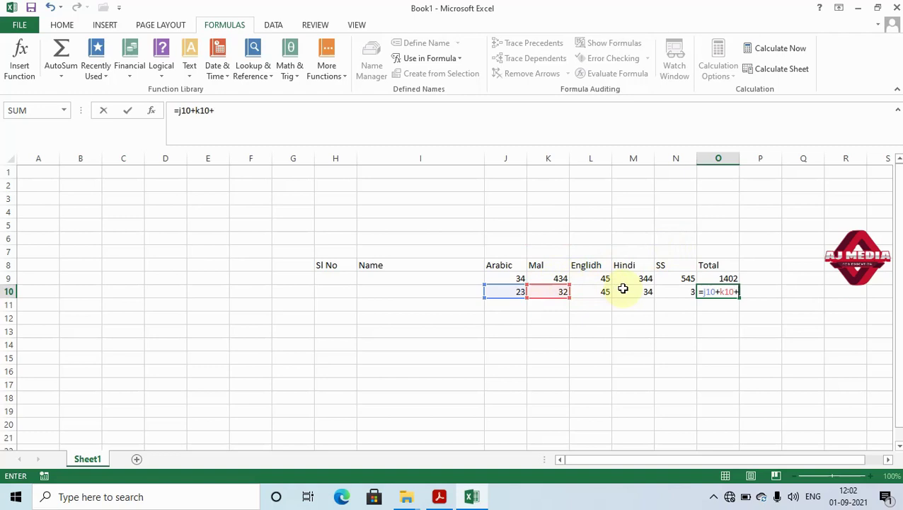
pyautogui.write('l10+')
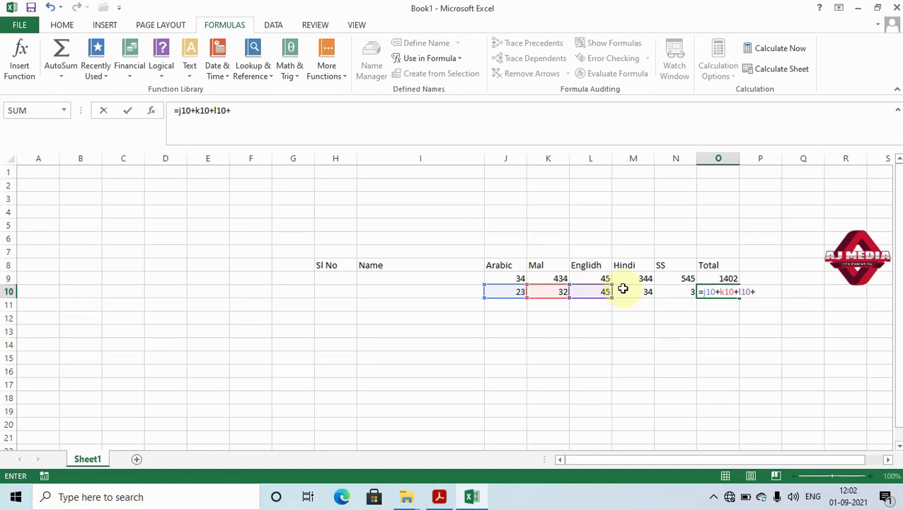
pyautogui.write('m')
pyautogui.write('10+')
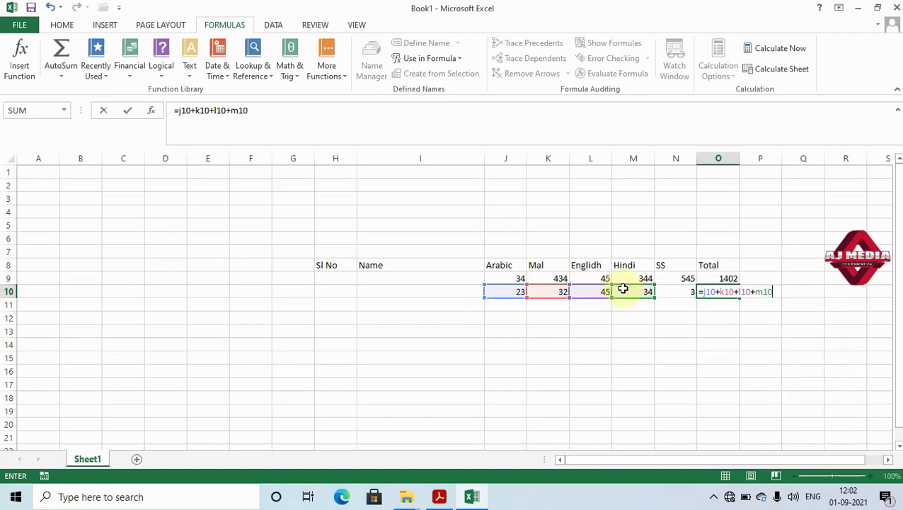
pyautogui.write('n10')
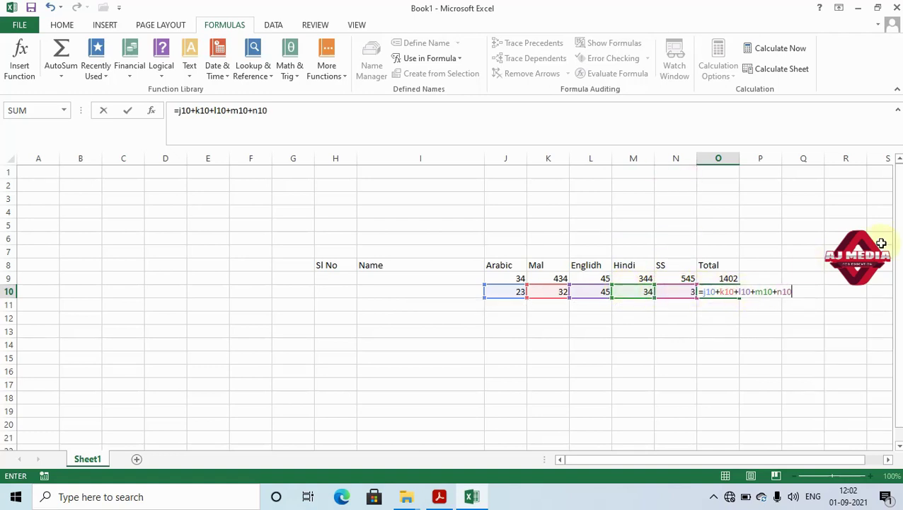
pyautogui.press('Return')
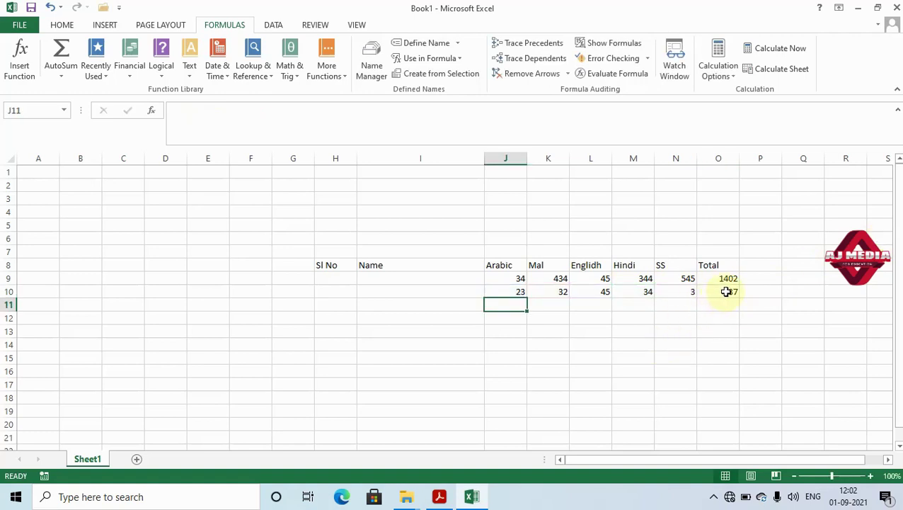
pyautogui.click(723, 291)
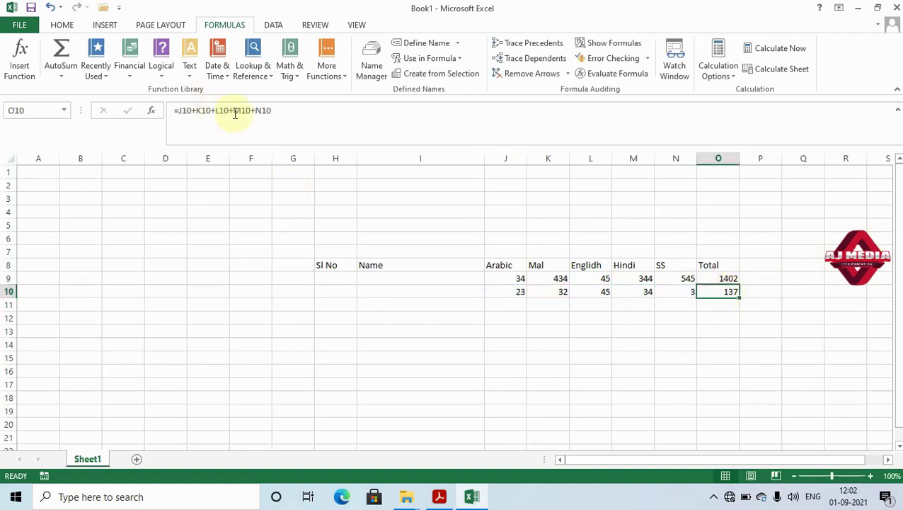
# Copy row 10's marks down to row 11 and change the SS mark in N11 to 34.
pyautogui.click(519, 303)
pyautogui.moveTo(519, 291)
pyautogui.mouseDown()
pyautogui.moveTo(672, 291)
pyautogui.moveTo(689, 305)
pyautogui.mouseUp()
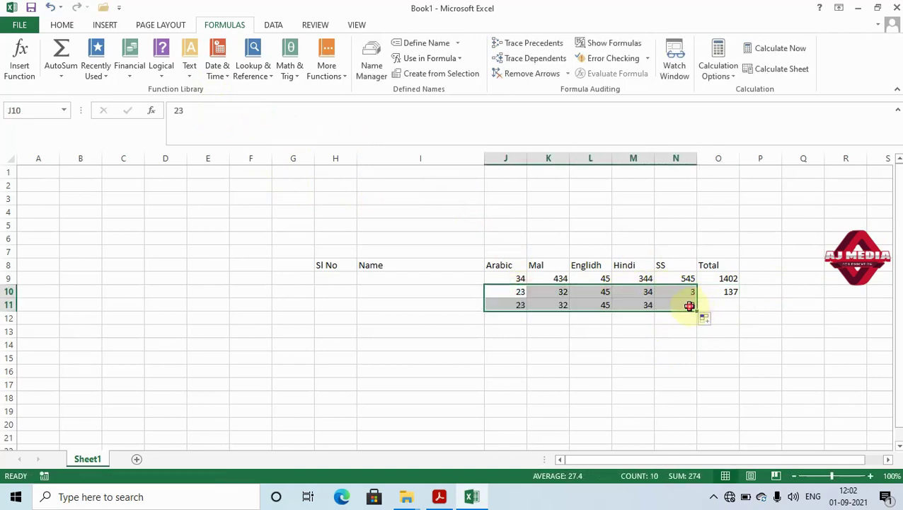
pyautogui.click(690, 305)
pyautogui.write('34')
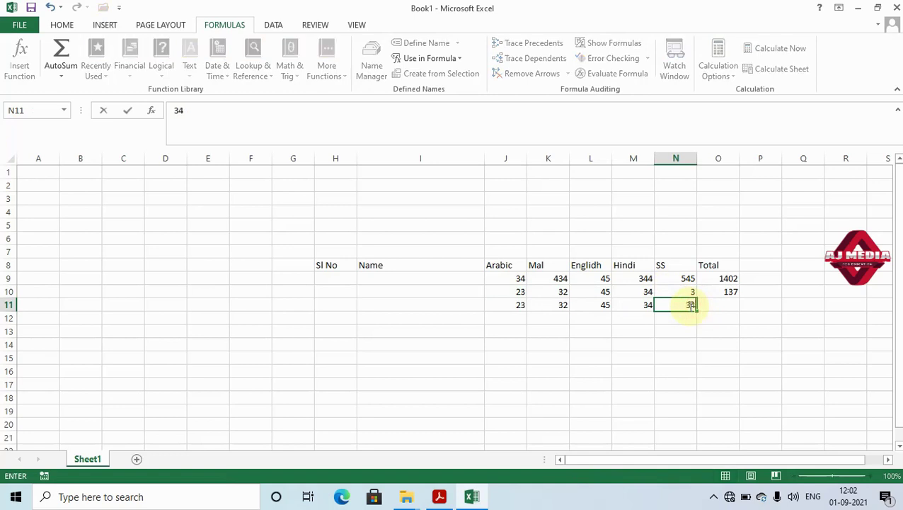
pyautogui.click(726, 307)
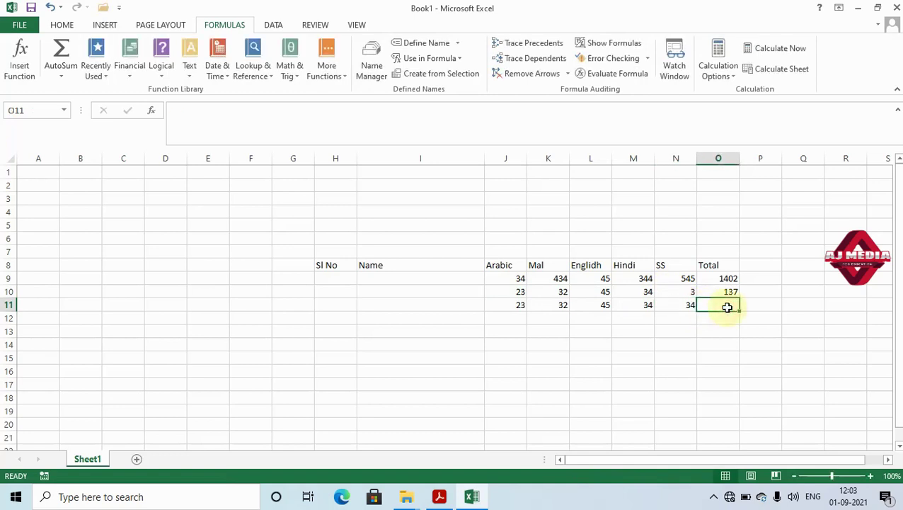
# Build =J11+K11+L11+M11+N11 in O11 by clicking each mark cell, giving 168.
pyautogui.write('=')
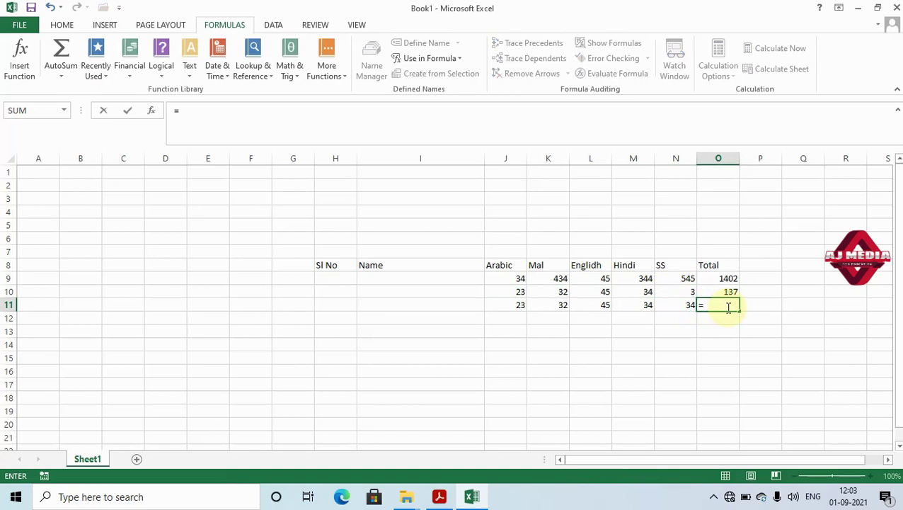
pyautogui.click(516, 304)
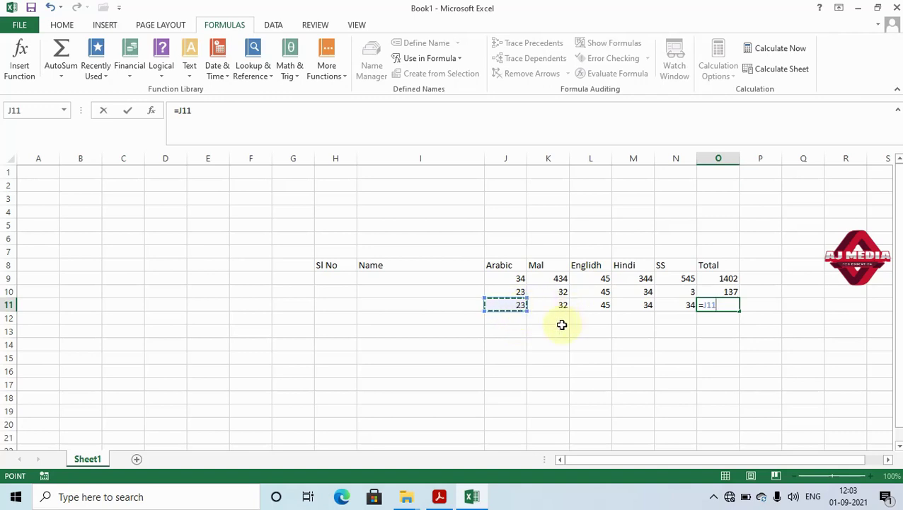
pyautogui.write('+')
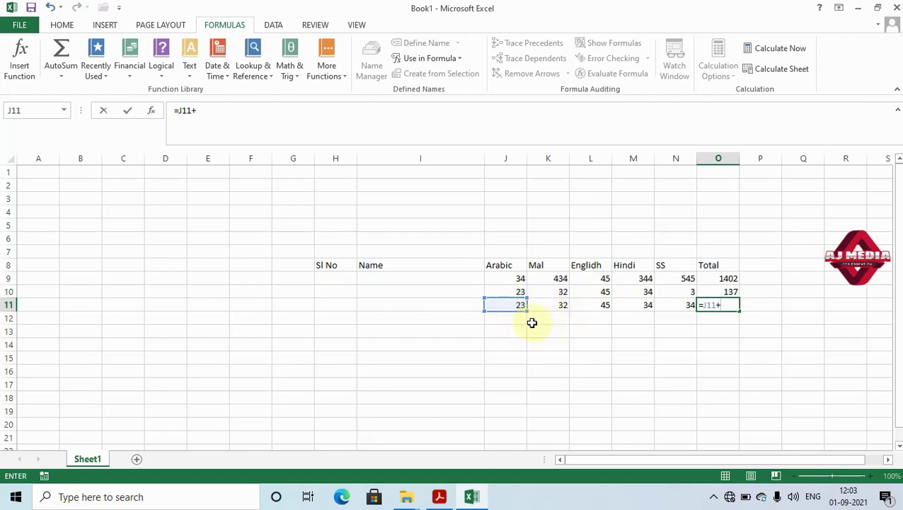
pyautogui.click(539, 310)
pyautogui.write('+')
pyautogui.click(578, 310)
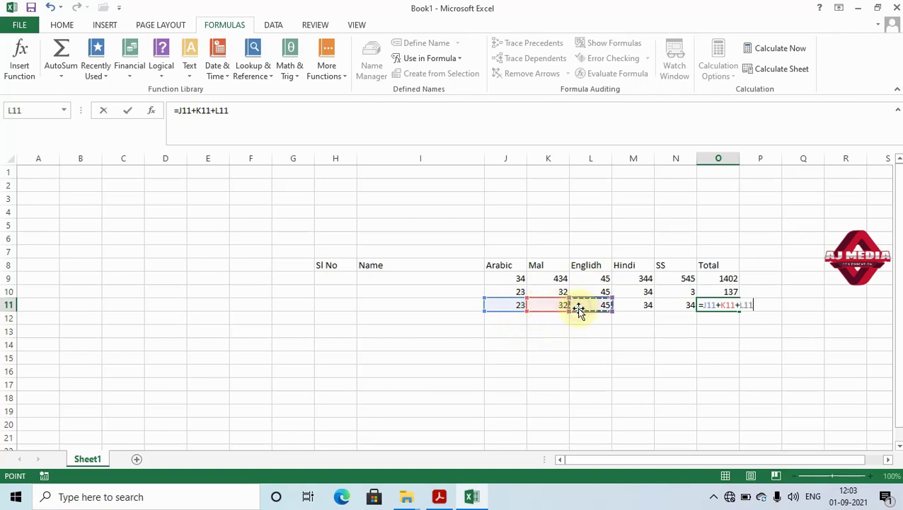
pyautogui.write('+')
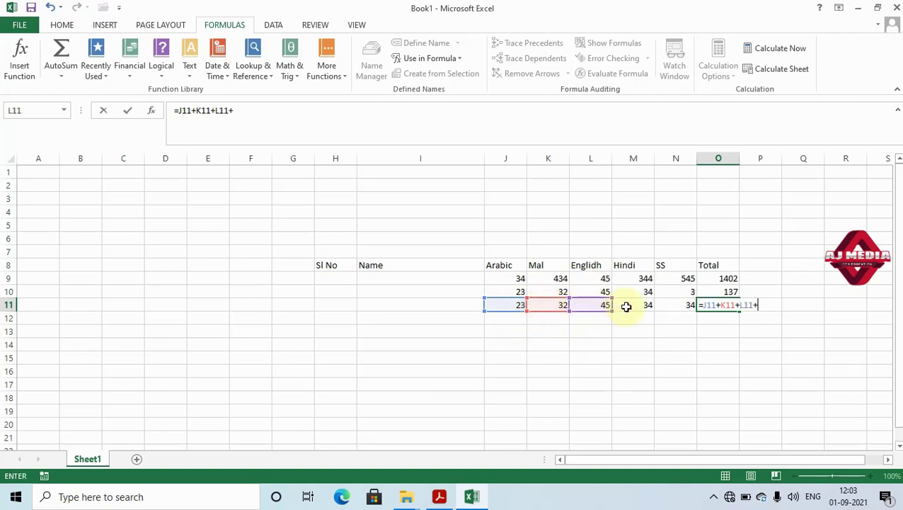
pyautogui.click(626, 306)
pyautogui.write('+')
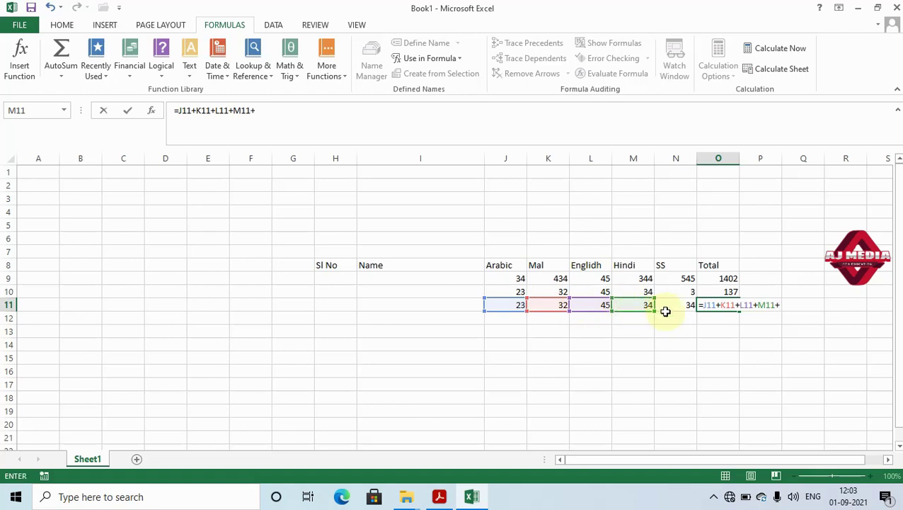
pyautogui.click(680, 310)
pyautogui.write('+')
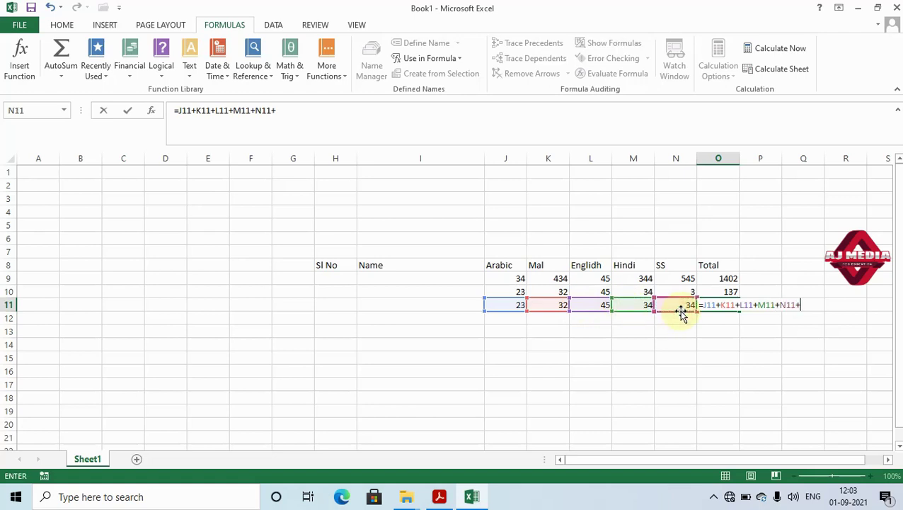
pyautogui.press('Return')
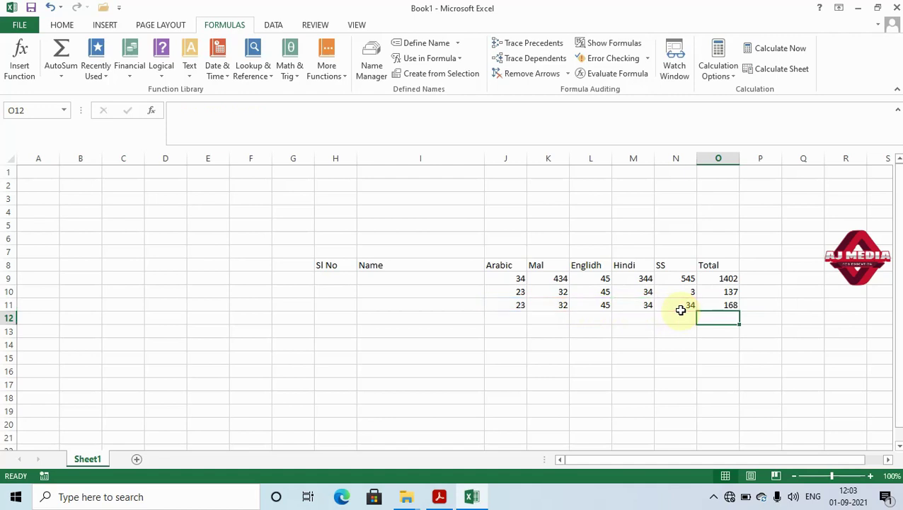
# Check the formula behind the 168 total, then return to the textbook PDF.
pyautogui.click(723, 307)
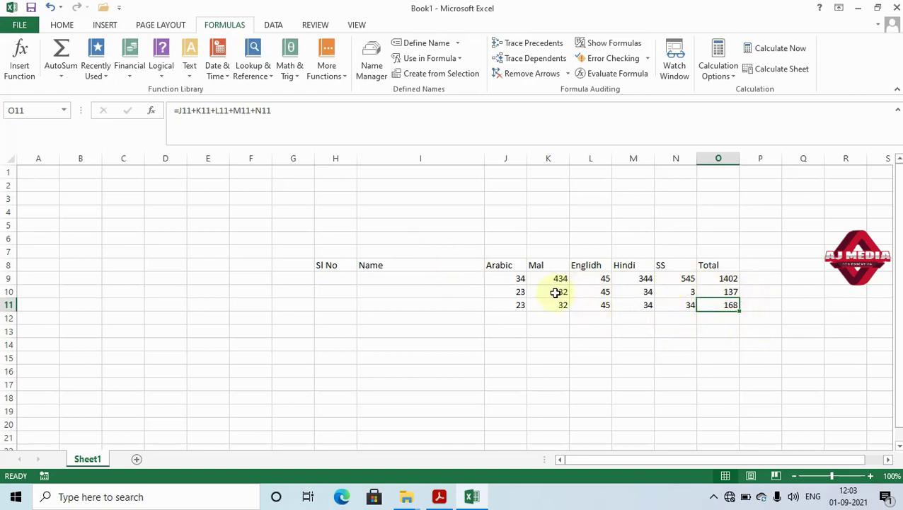
pyautogui.click(736, 325)
pyautogui.hotkey('alt', 'Tab')
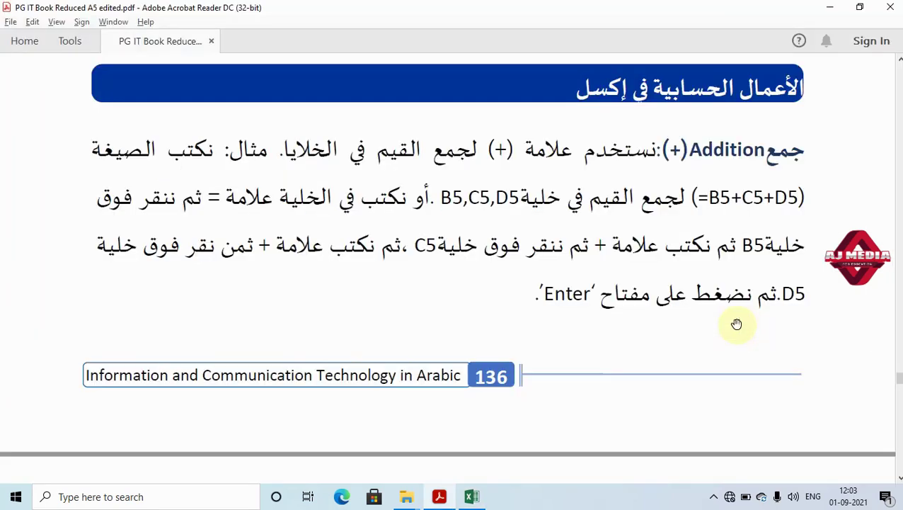
# Scroll to page 137's Auto Sum section with SUM examples like =SUM(B5:B12).
pyautogui.click(900, 478)
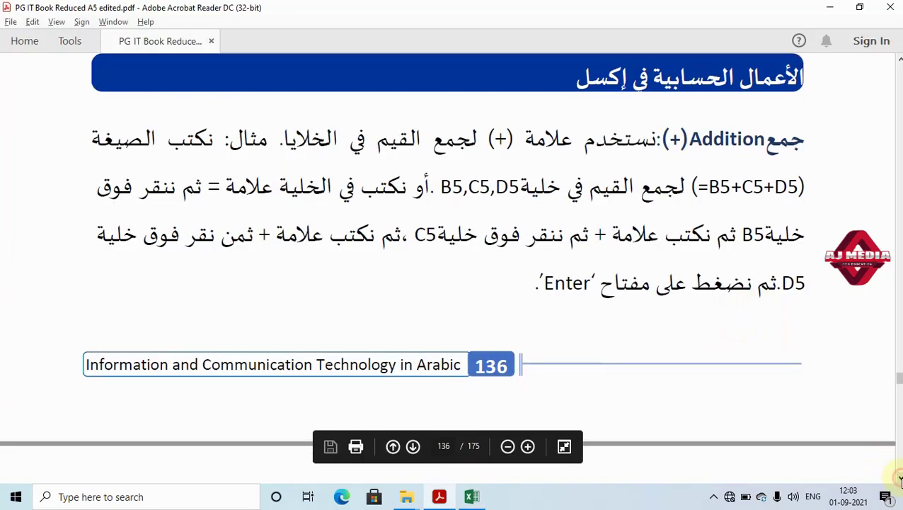
pyautogui.scroll(-3, 900, 478)
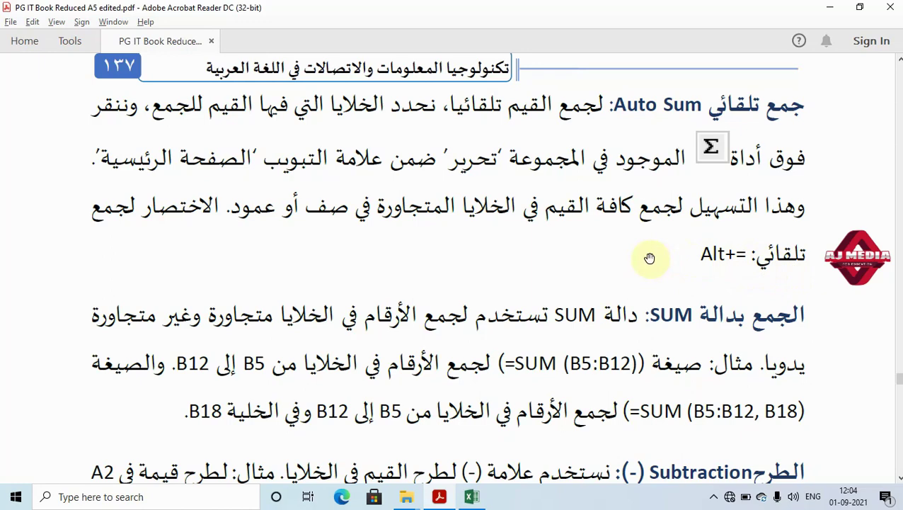
# Back in Excel, clear the totals in O11, O10 and O9, and start an AutoSum in O9.
pyautogui.hotkey('alt', 'Tab')
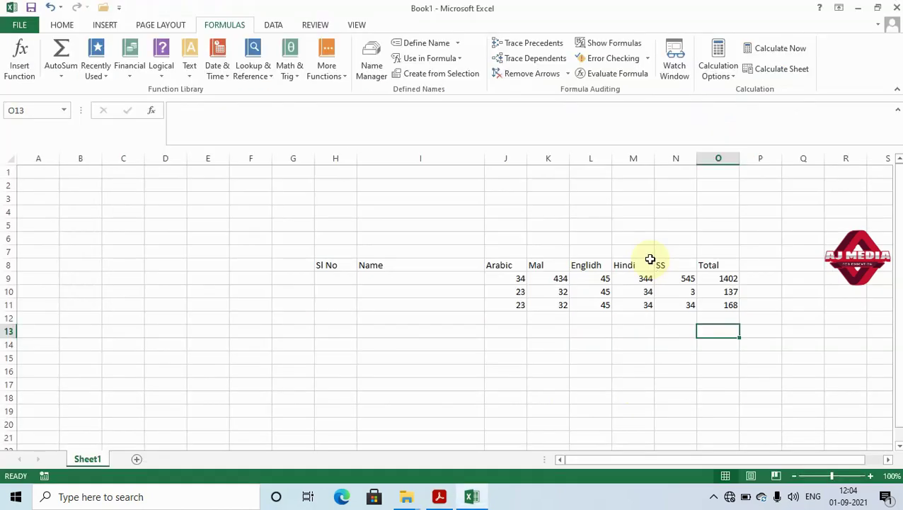
pyautogui.click(724, 304)
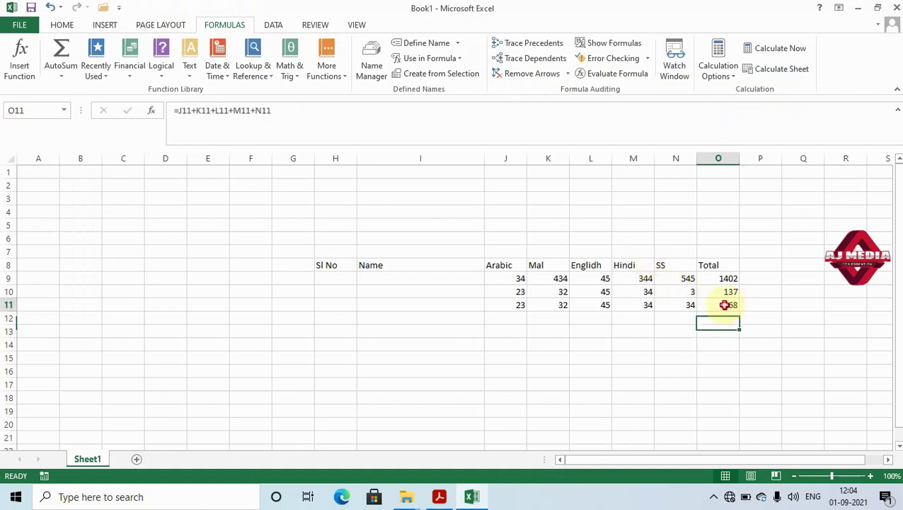
pyautogui.press('Delete')
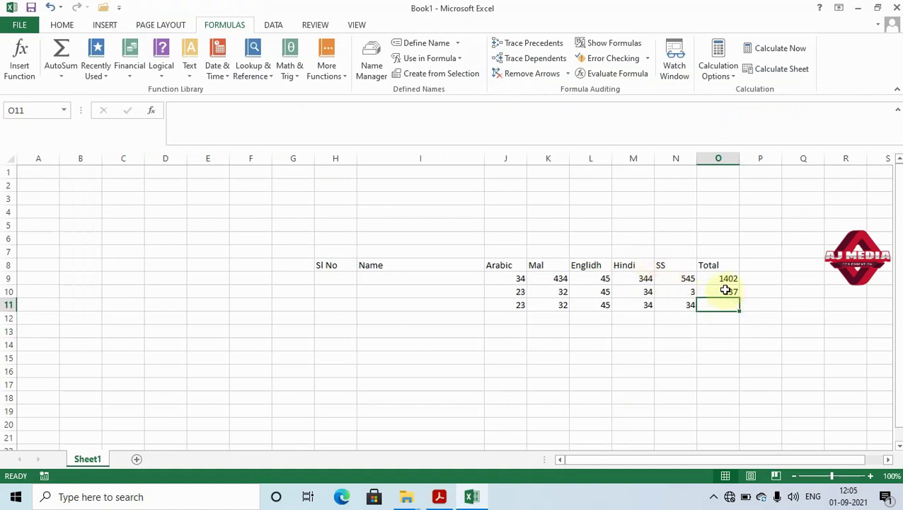
pyautogui.click(724, 290)
pyautogui.press('Delete')
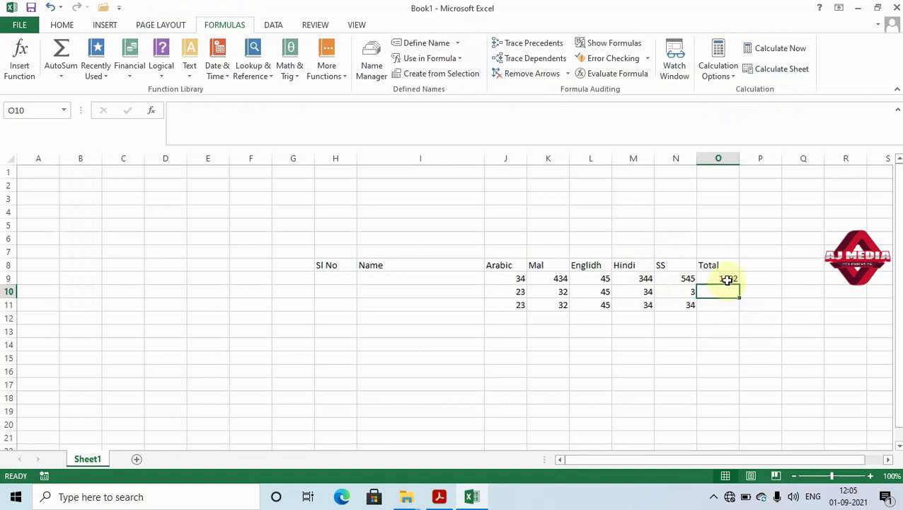
pyautogui.click(728, 278)
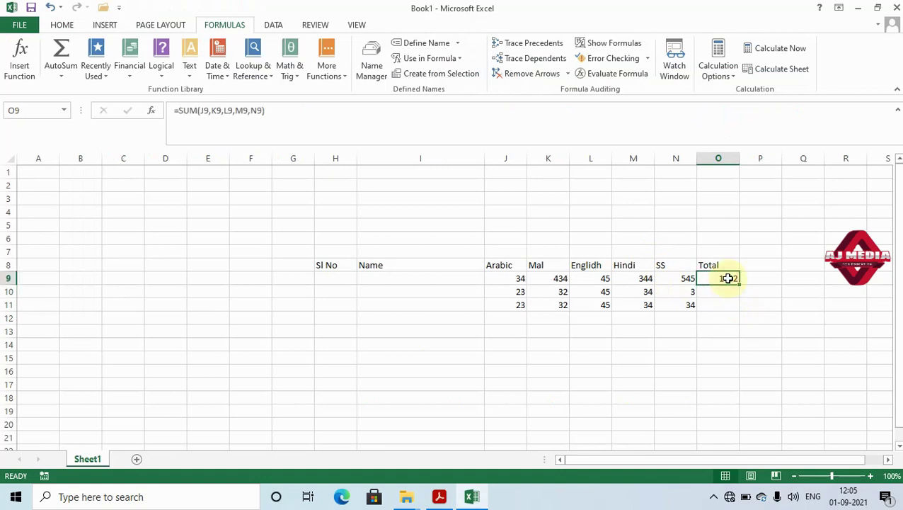
pyautogui.press('Delete')
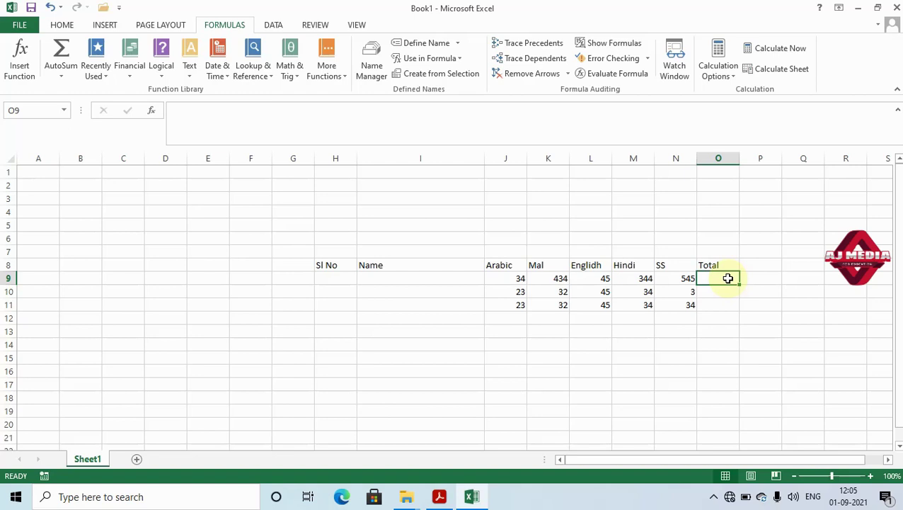
pyautogui.hotkey('alt', '=')
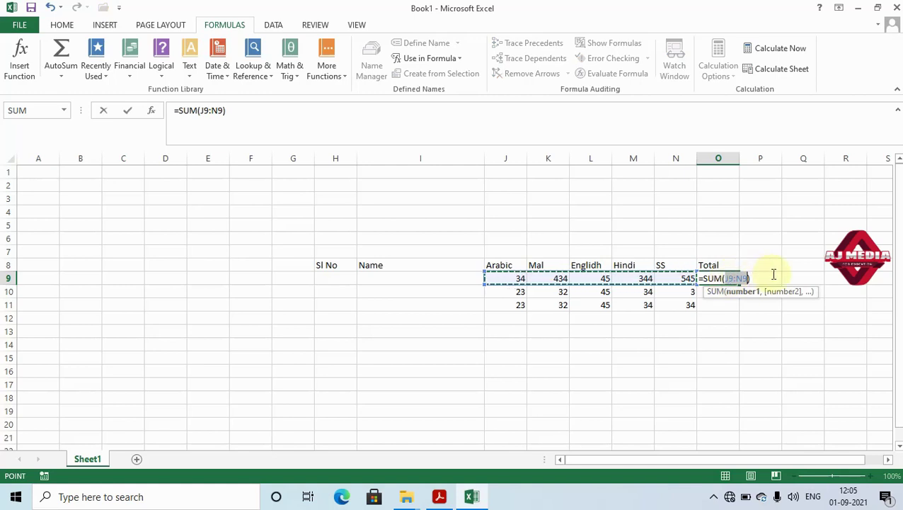
# Commit O9's AutoSum formula =SUM(J9:N9), giving 1402.
pyautogui.press('Return')
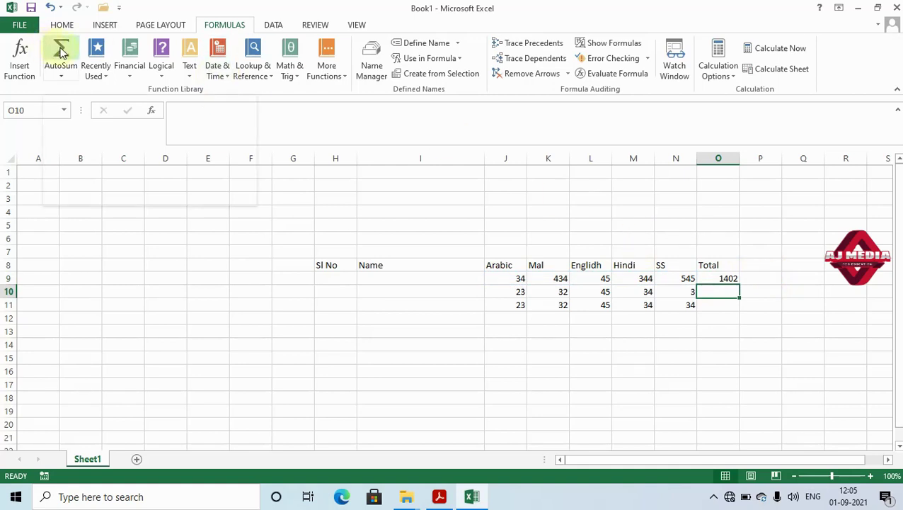
# AutoSum O10 to 137 with =SUM(J10:N10), and O11, which wrongly sums O9:O10 to 1539.
pyautogui.click(61, 55)
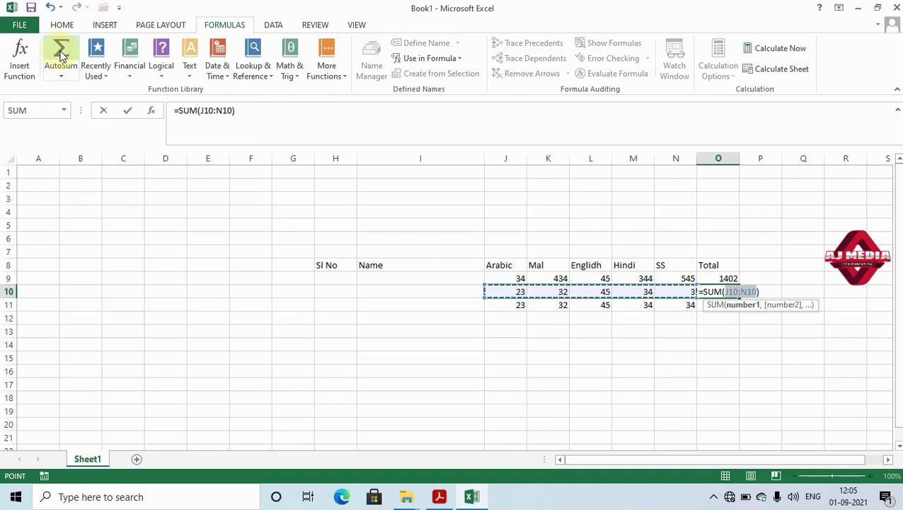
pyautogui.press('Return')
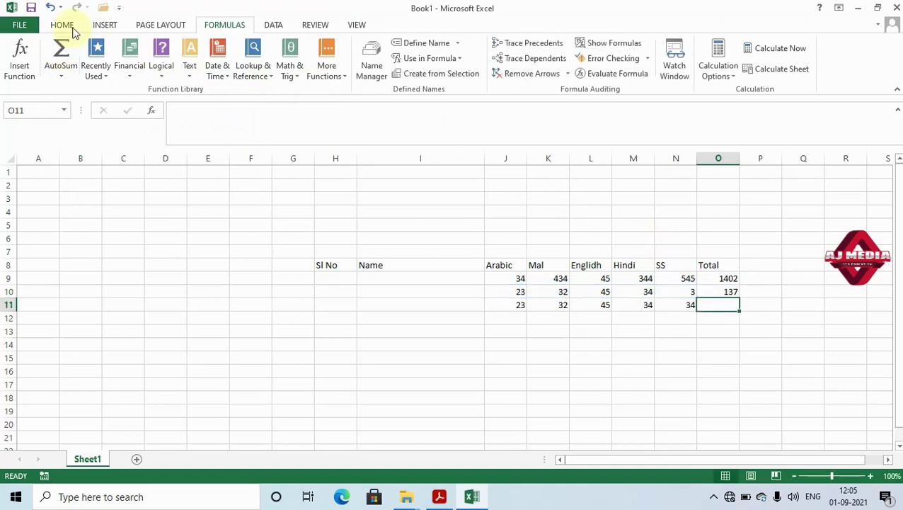
pyautogui.click(62, 27)
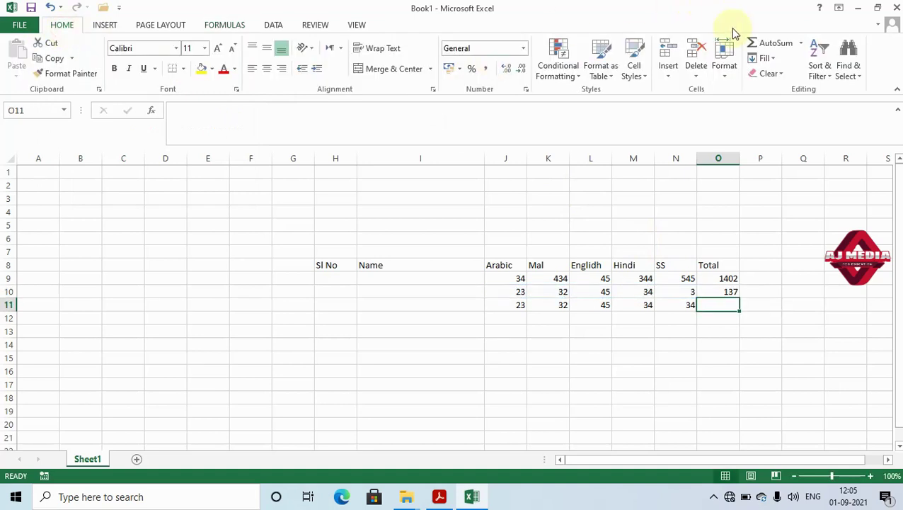
pyautogui.click(772, 47)
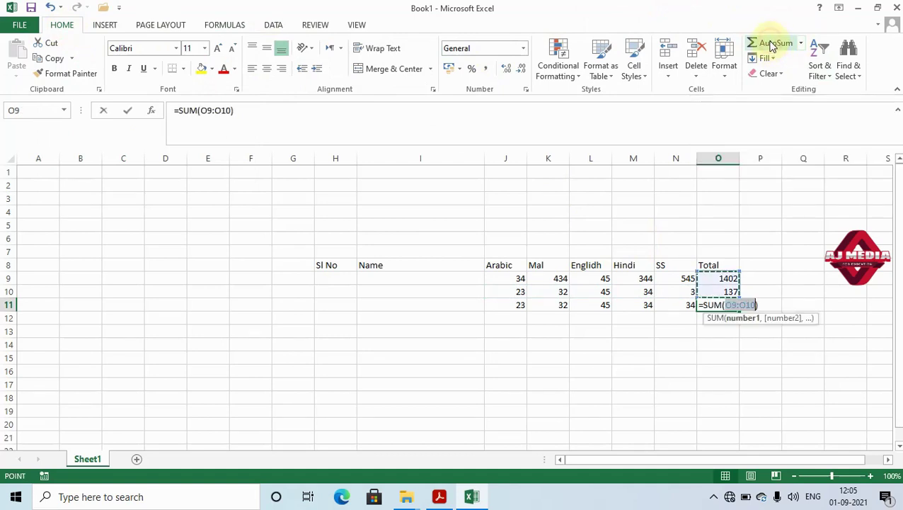
pyautogui.press('Return')
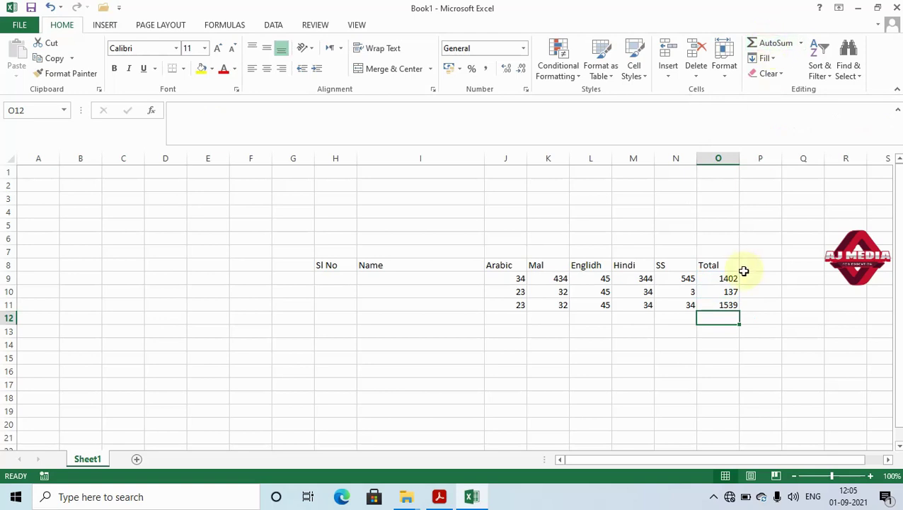
# Change O11's formula from =SUM(O9:O10) to =SUM(J11:N11), so it reads 168.
pyautogui.click(733, 302)
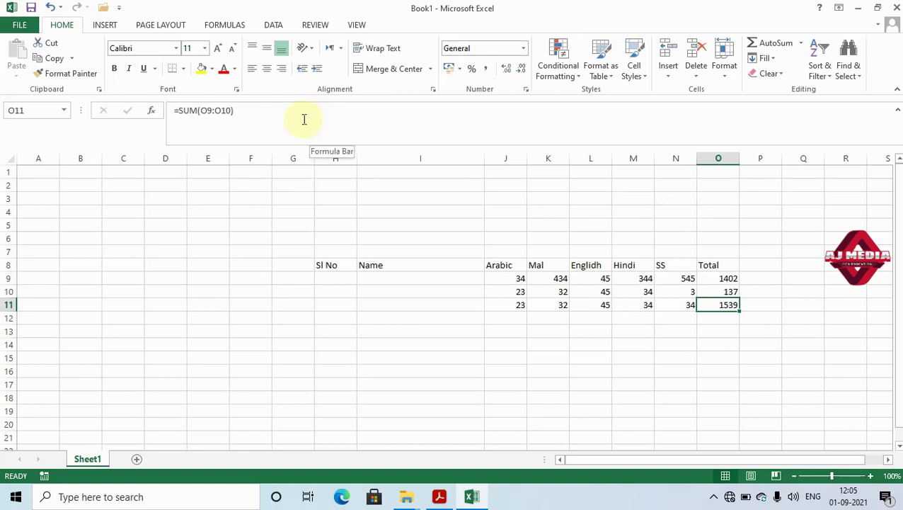
pyautogui.click(203, 110)
pyautogui.moveTo(202, 110); pyautogui.dragTo(220, 110)
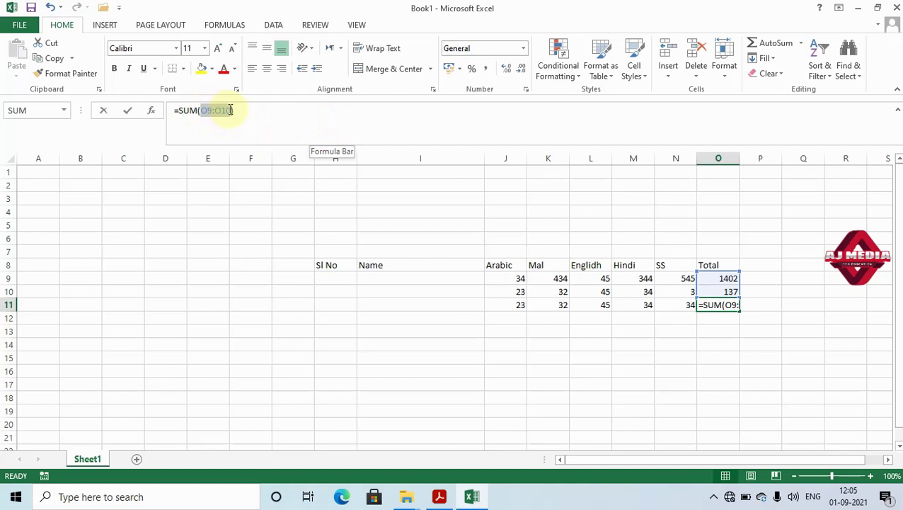
pyautogui.press('BackSpace')
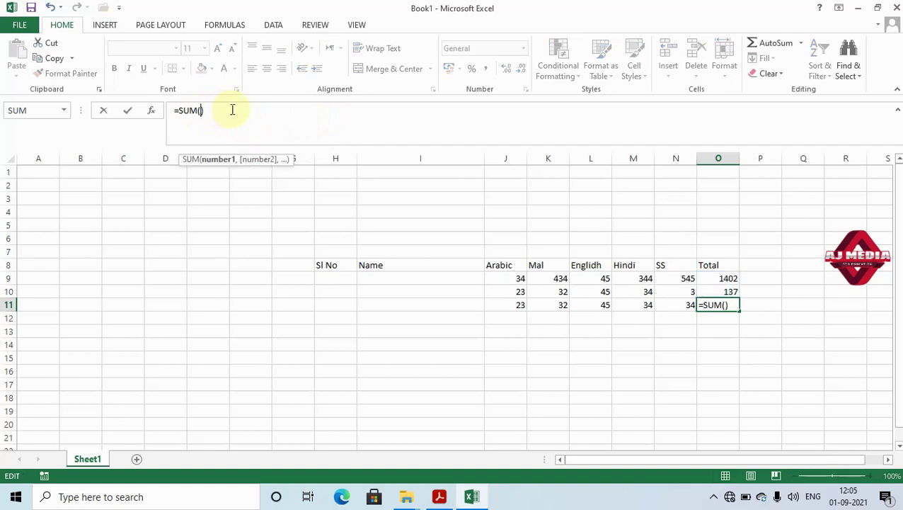
pyautogui.moveTo(518, 304); pyautogui.dragTo(666, 304)
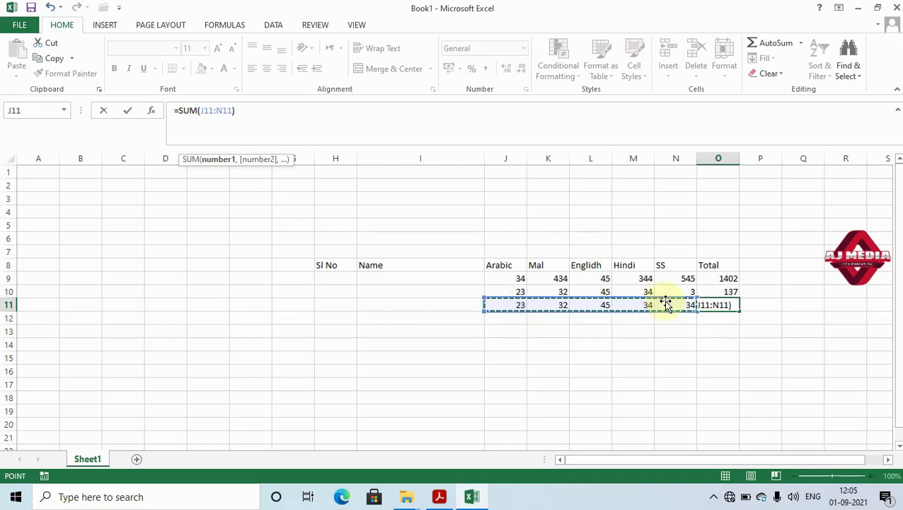
pyautogui.press('Return')
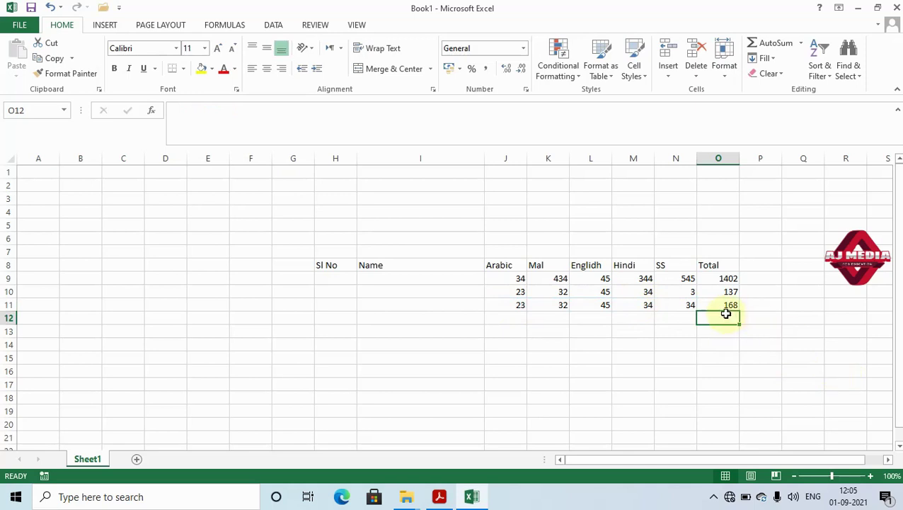
pyautogui.click(723, 305)
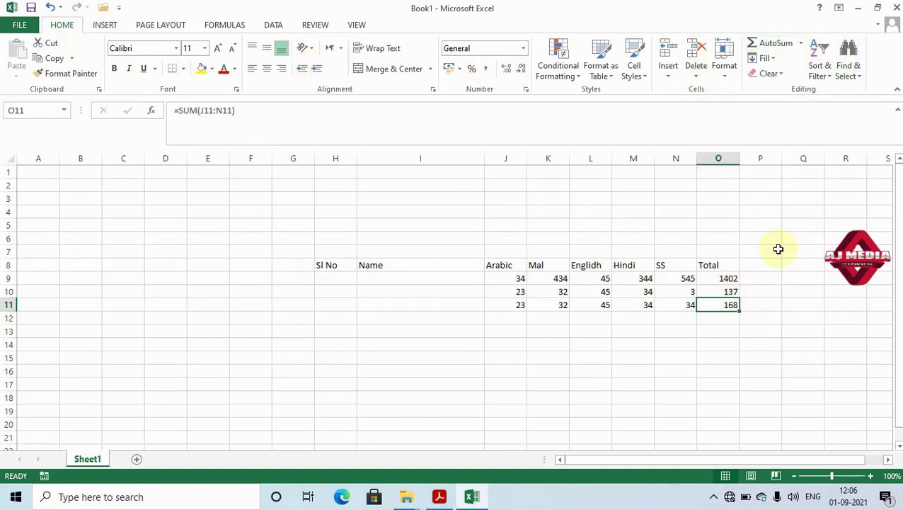
# Re-enter O9 as =SUM(J9:N9), giving 1402, then switch to the PDF guide.
pyautogui.click(729, 290)
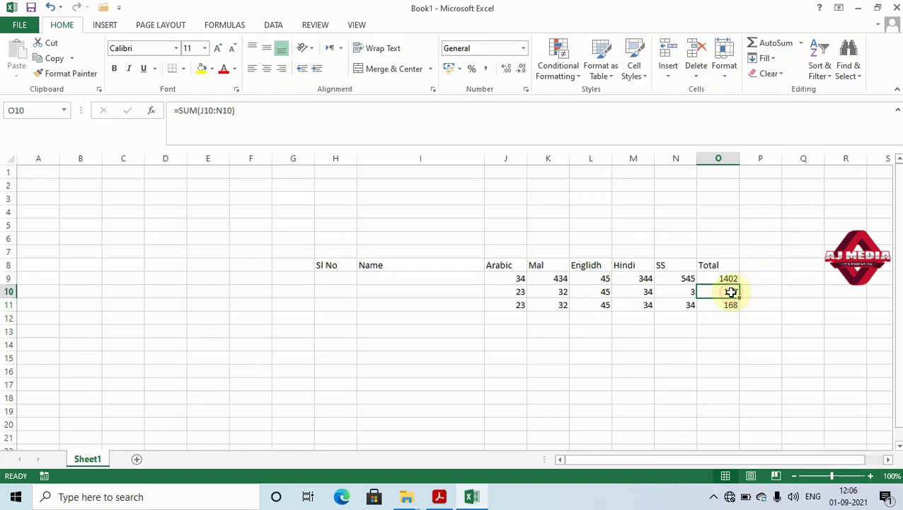
pyautogui.click(224, 25)
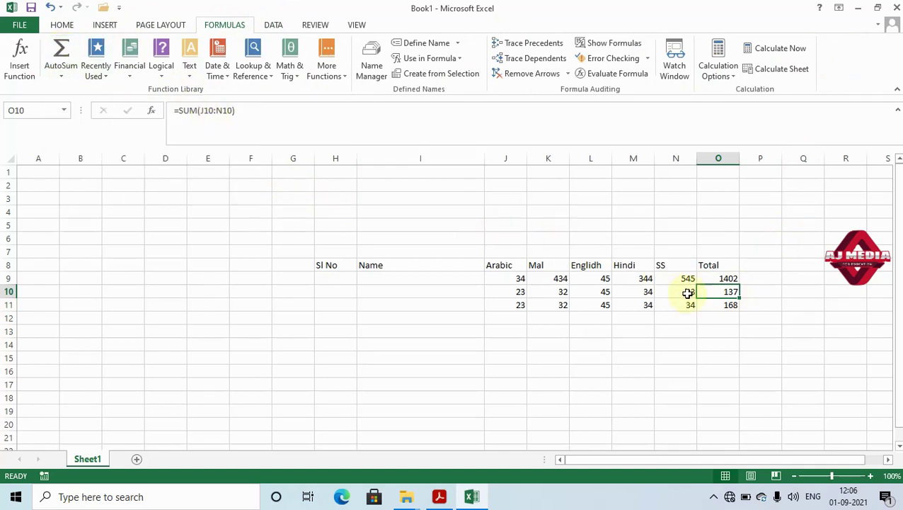
pyautogui.click(728, 278)
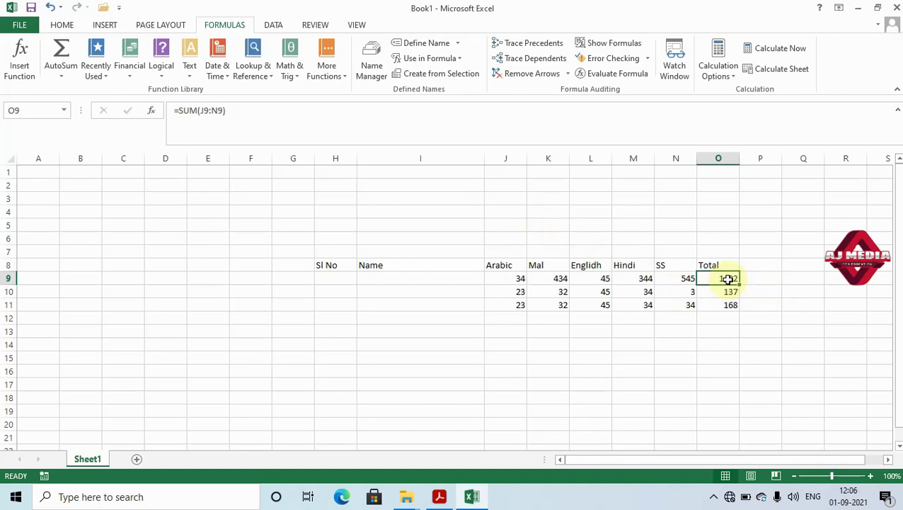
pyautogui.press('Delete')
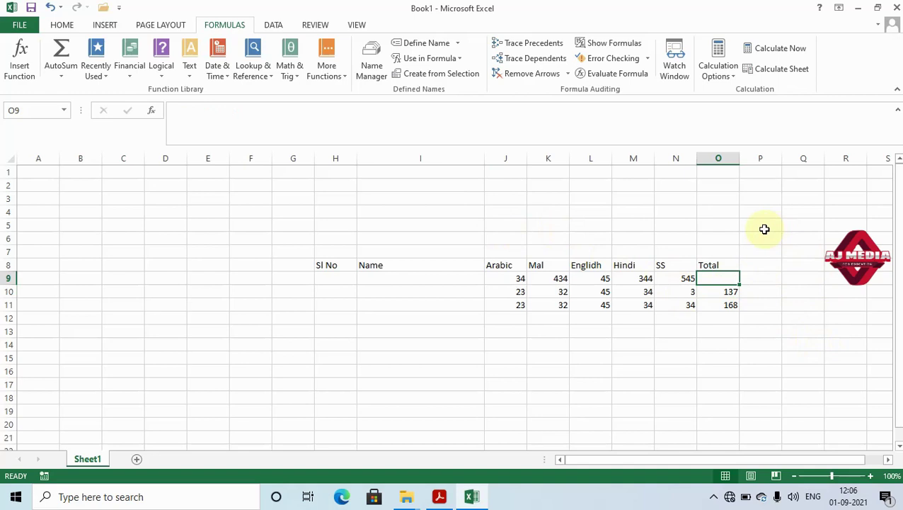
pyautogui.hotkey('alt', '=')
pyautogui.press('Return')
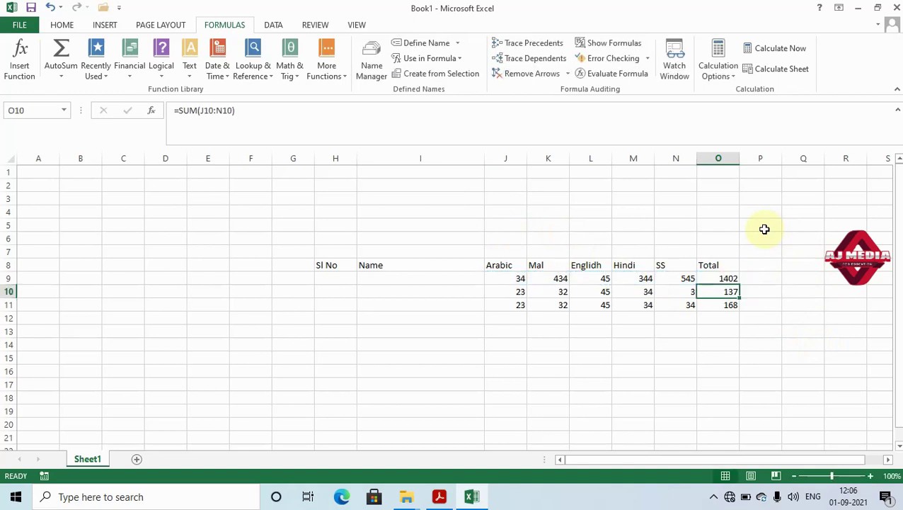
pyautogui.click(716, 313)
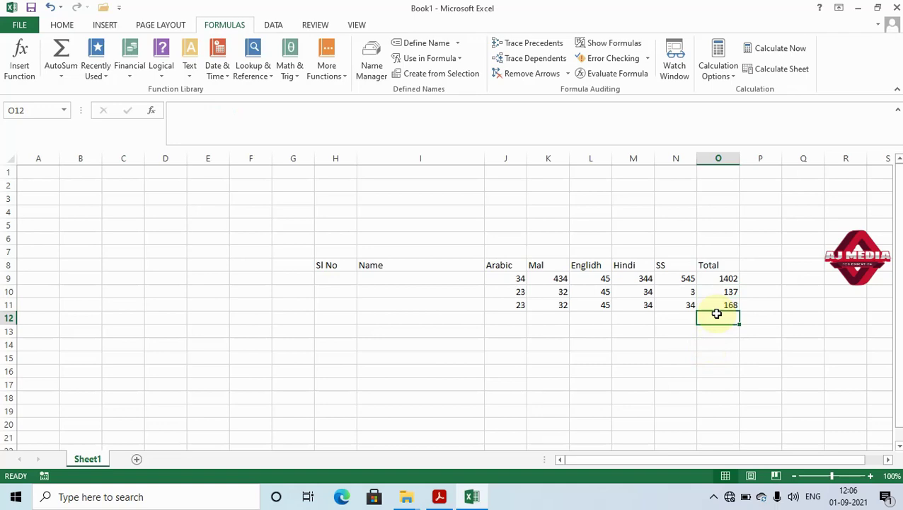
pyautogui.hotkey('alt', 'Tab')
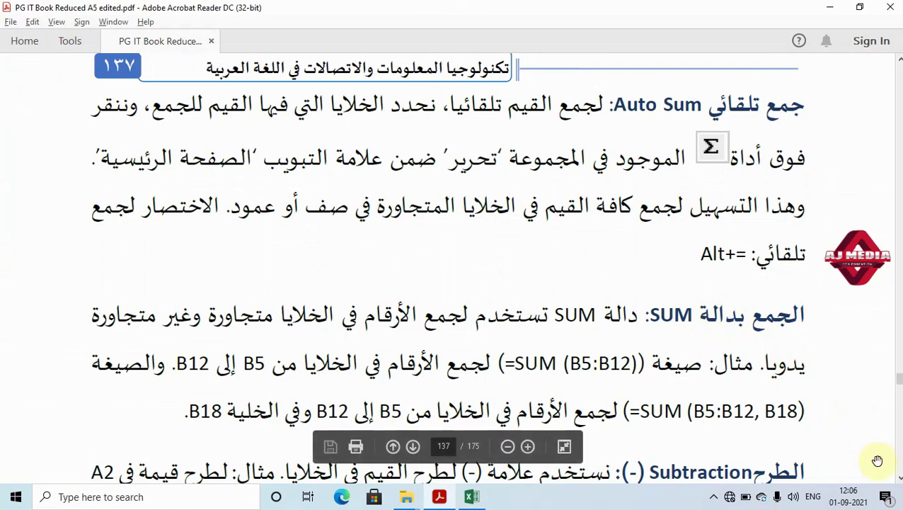
# Scroll the PDF guide down to the SUM function section on page 137, then return to Excel.
pyautogui.click(899, 479)
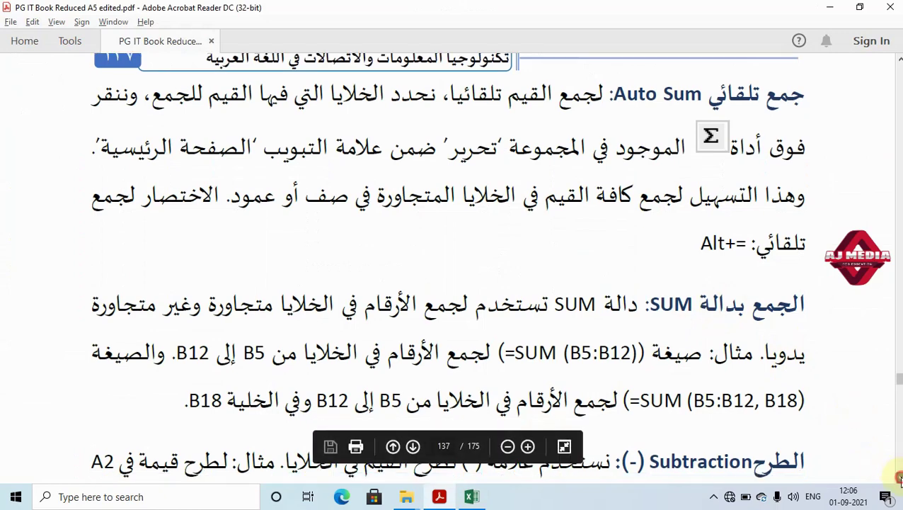
pyautogui.click(899, 478)
pyautogui.click(899, 478)
pyautogui.click(899, 478)
pyautogui.click(898, 478)
pyautogui.click(899, 479)
pyautogui.click(898, 478)
pyautogui.click(899, 478)
pyautogui.click(899, 479)
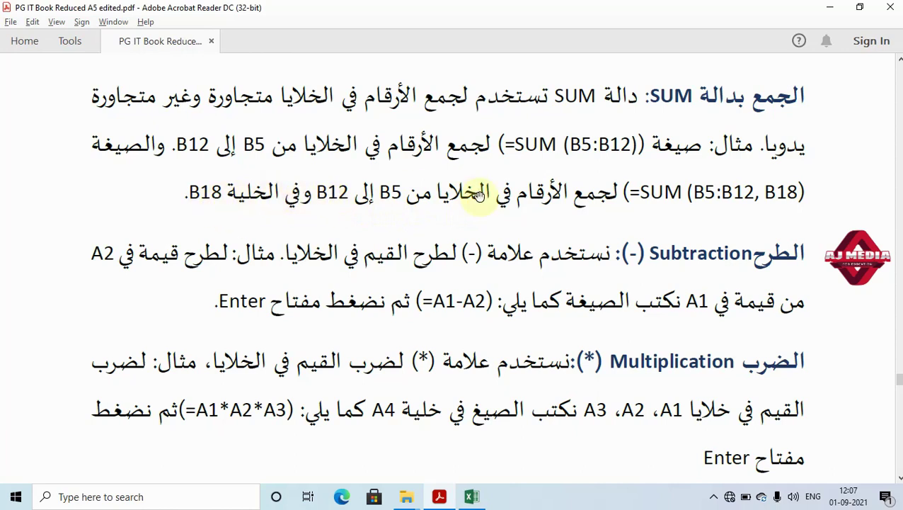
pyautogui.hotkey('alt', 'Tab')
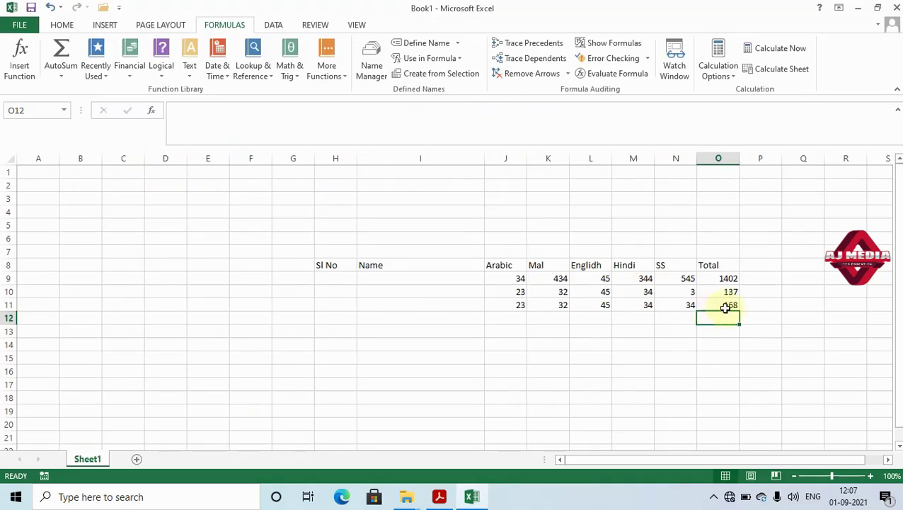
# Clear O11 and insert a SUM formula over J11:L11 instead of the suggested O9:O10.
pyautogui.click(729, 305)
pyautogui.press('Delete')
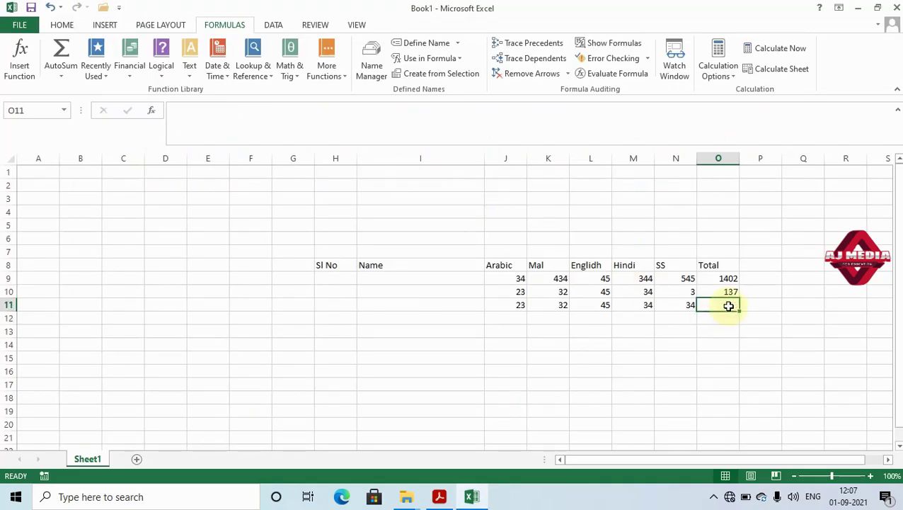
pyautogui.click(57, 77)
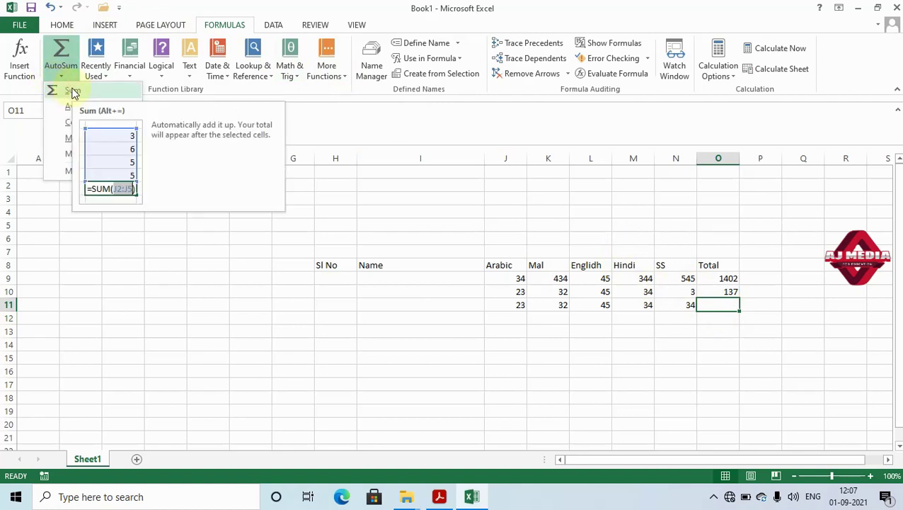
pyautogui.click(74, 91)
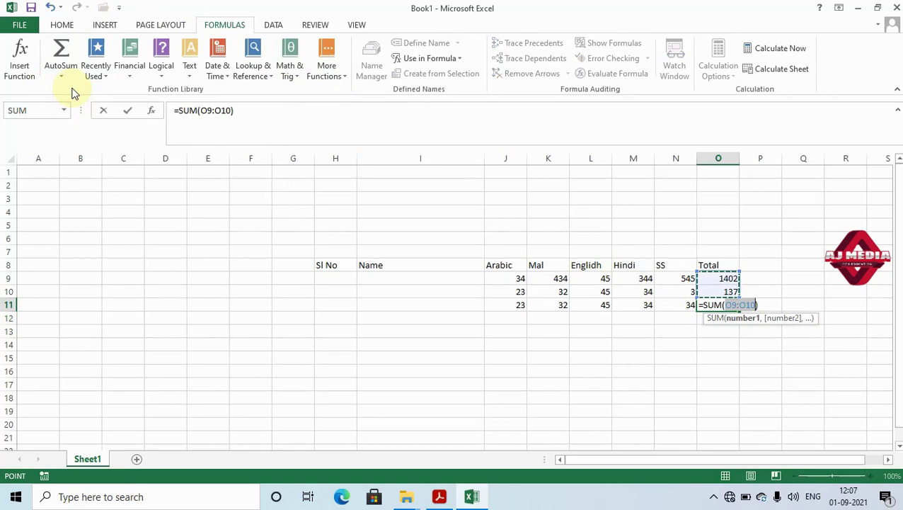
pyautogui.press('BackSpace')
pyautogui.press('BackSpace')
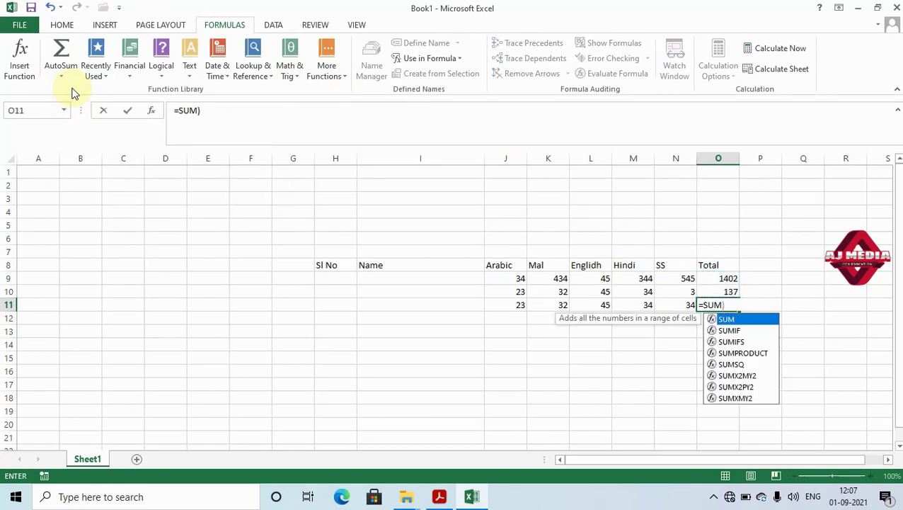
pyautogui.press('Delete')
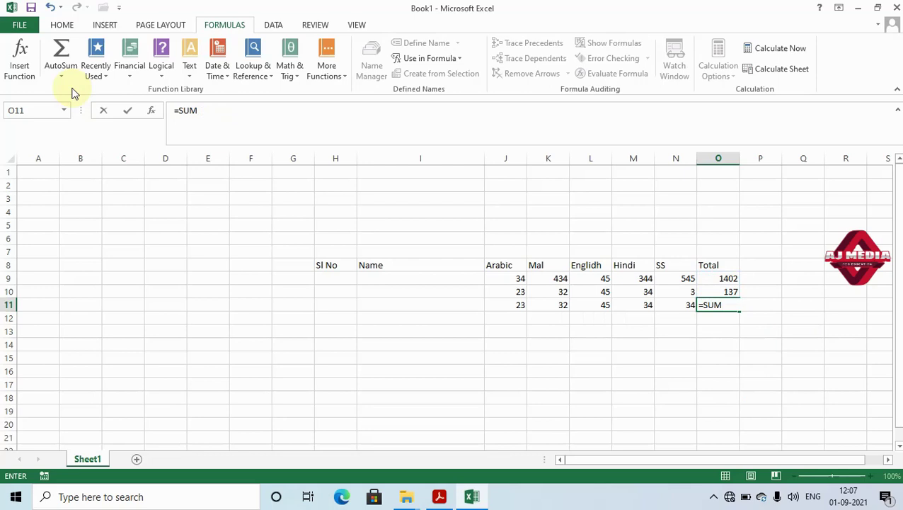
pyautogui.write('(')
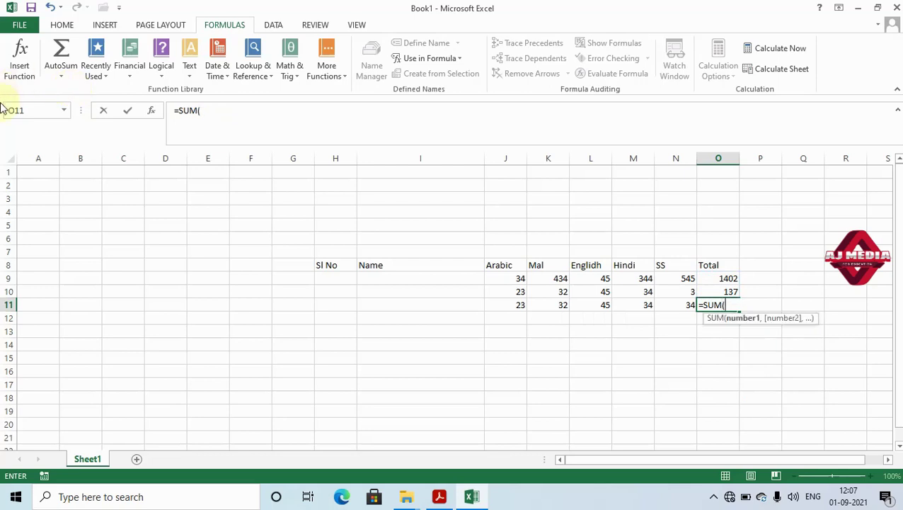
pyautogui.moveTo(518, 305); pyautogui.dragTo(586, 303)
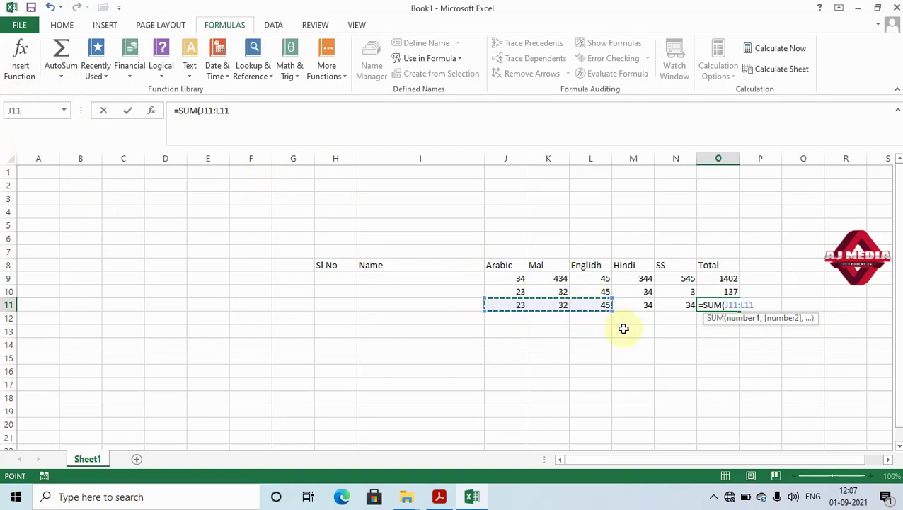
pyautogui.write('),')
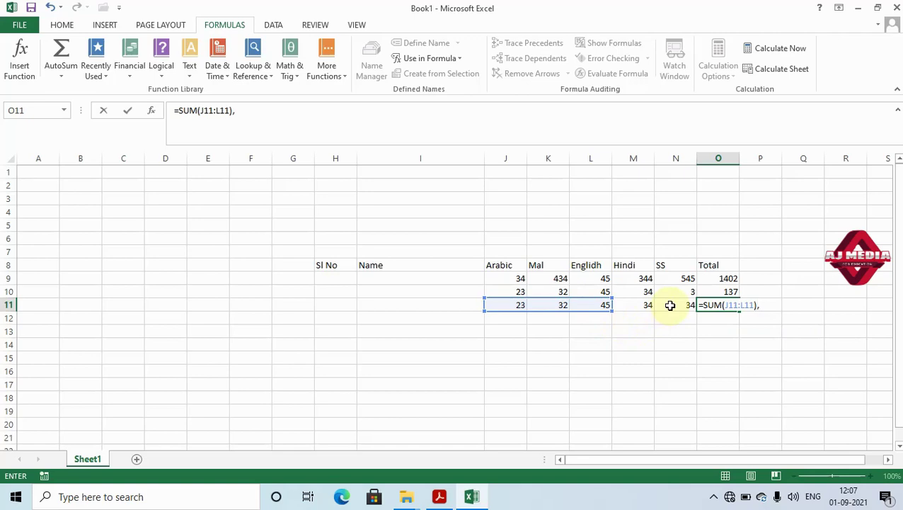
# Add N11 to the formula, fixing the error so it reads =SUM(J11:L11)+N11, giving 134.
pyautogui.hotkey('alt', 'Tab')
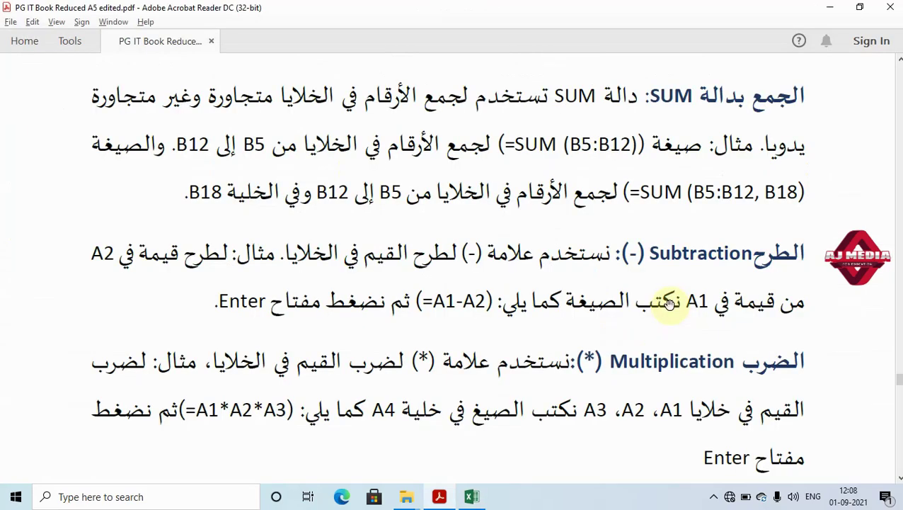
pyautogui.hotkey('alt', 'Tab')
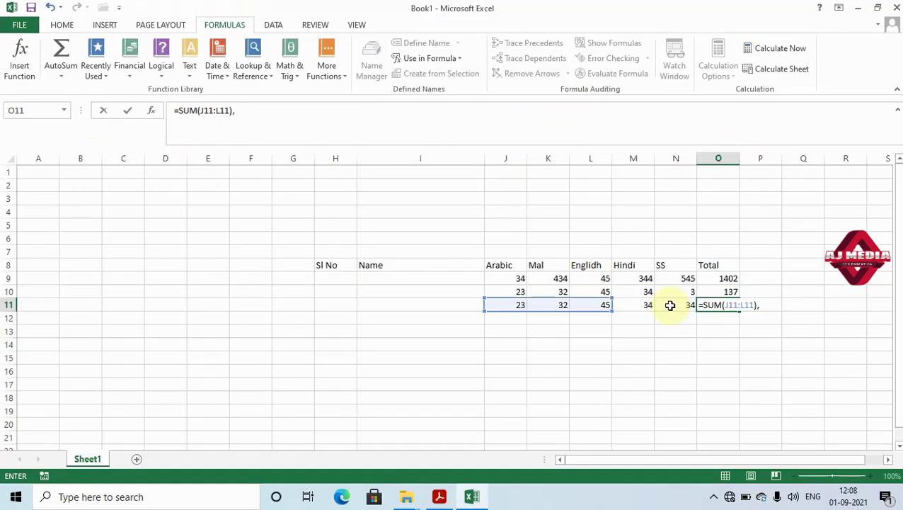
pyautogui.click(687, 303)
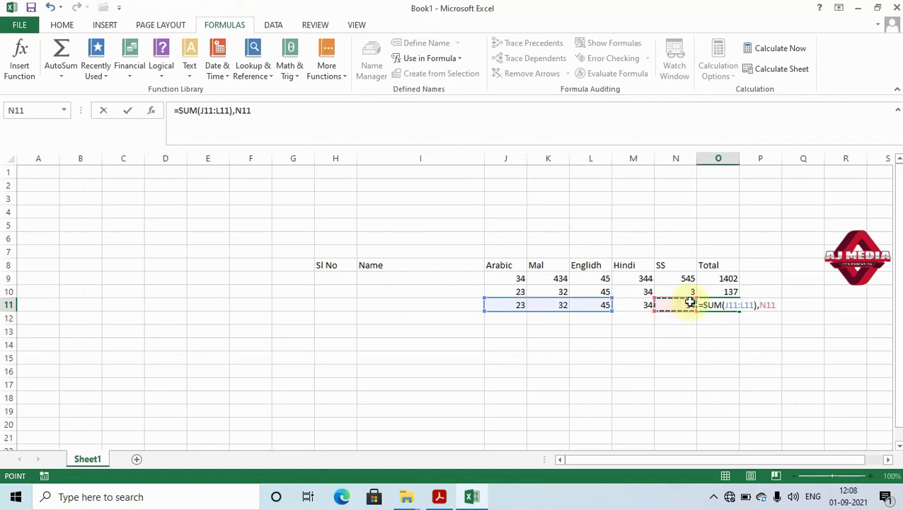
pyautogui.write(')')
pyautogui.press('BackSpace')
pyautogui.press('Return')
pyautogui.press('Return')
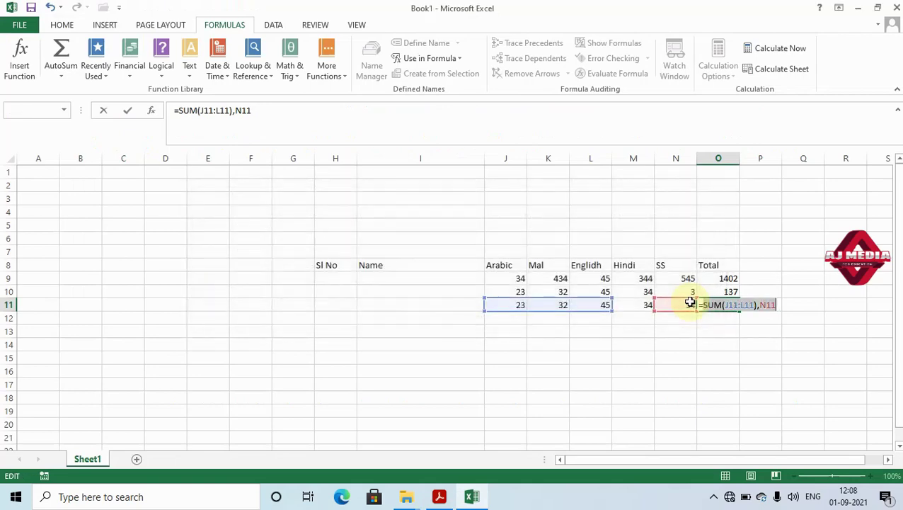
pyautogui.press('Return')
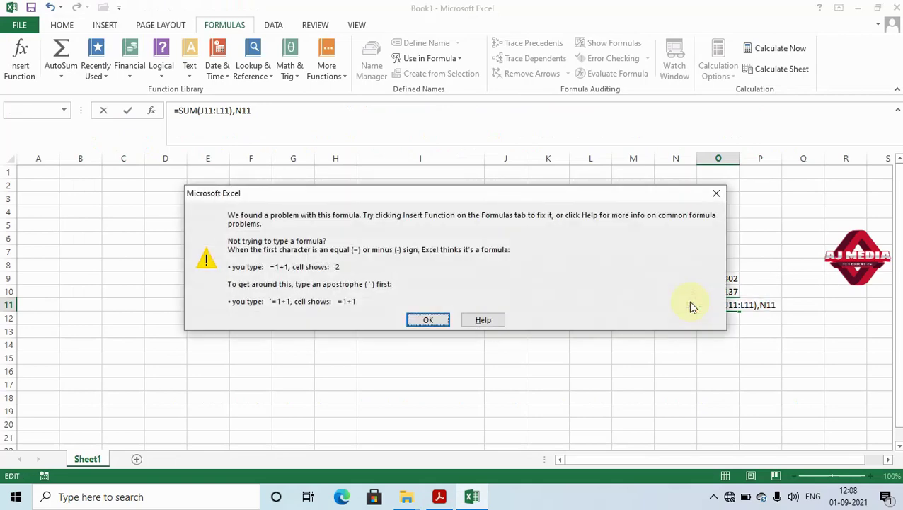
pyautogui.click(429, 317)
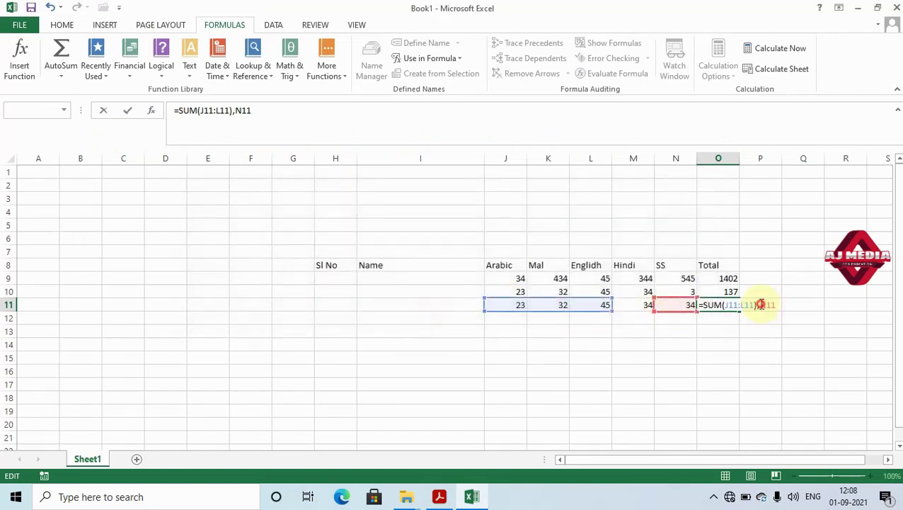
pyautogui.press('BackSpace')
pyautogui.write('+')
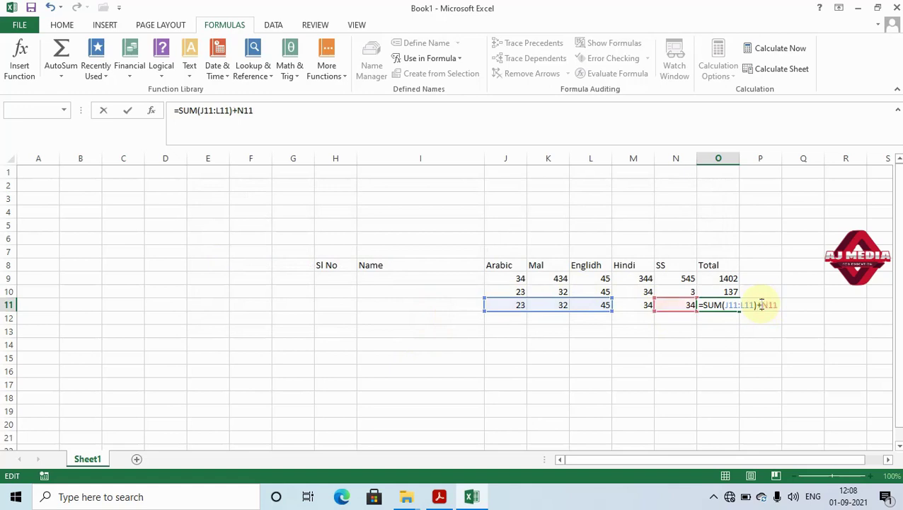
pyautogui.press('Return')
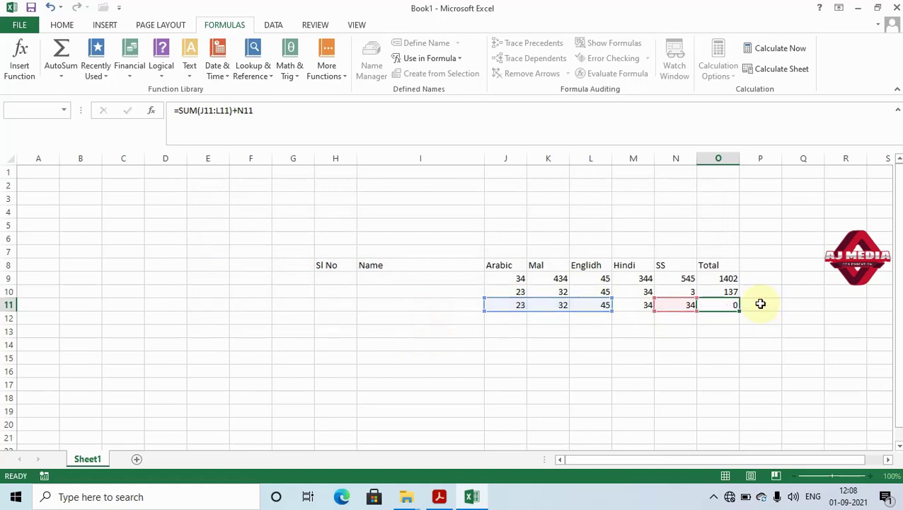
# Recheck the O11 formula, then switch back to the PDF guide.
pyautogui.doubleClick(717, 305)
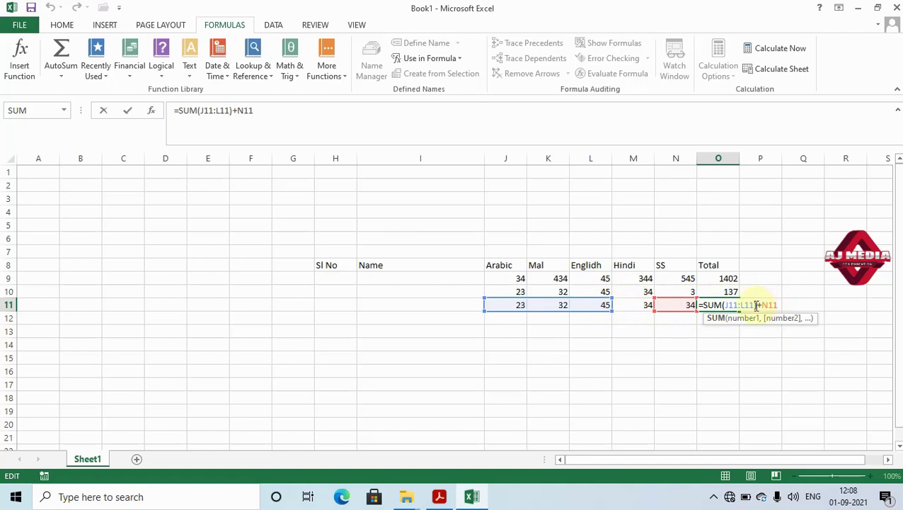
pyautogui.press('Return')
pyautogui.click(720, 304)
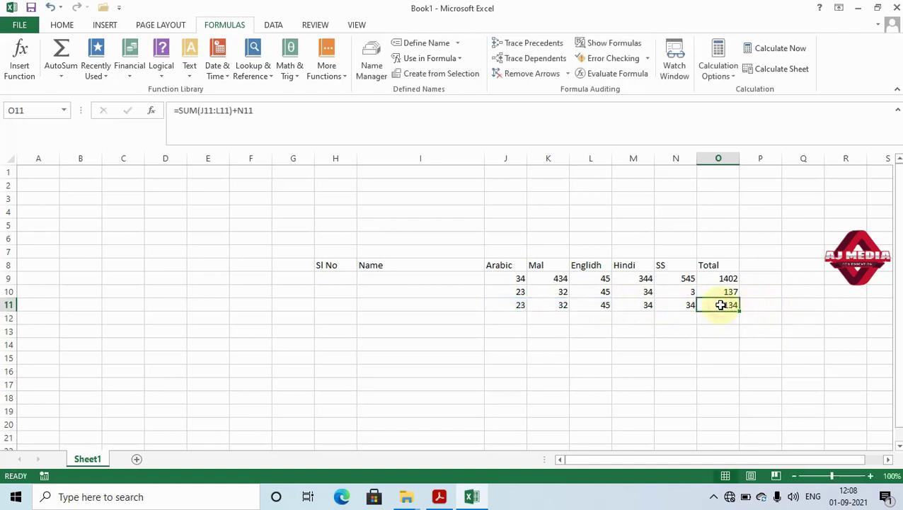
pyautogui.hotkey('alt', 'Tab')
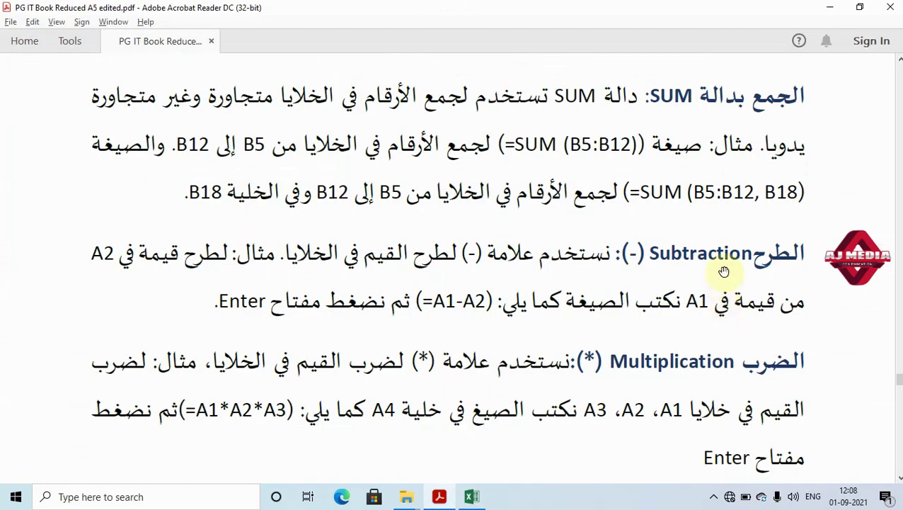
# Drag the PDF page up to the division and AVERAGE examples, then return to Excel.
pyautogui.moveTo(708, 297); pyautogui.dragTo(697, 148)
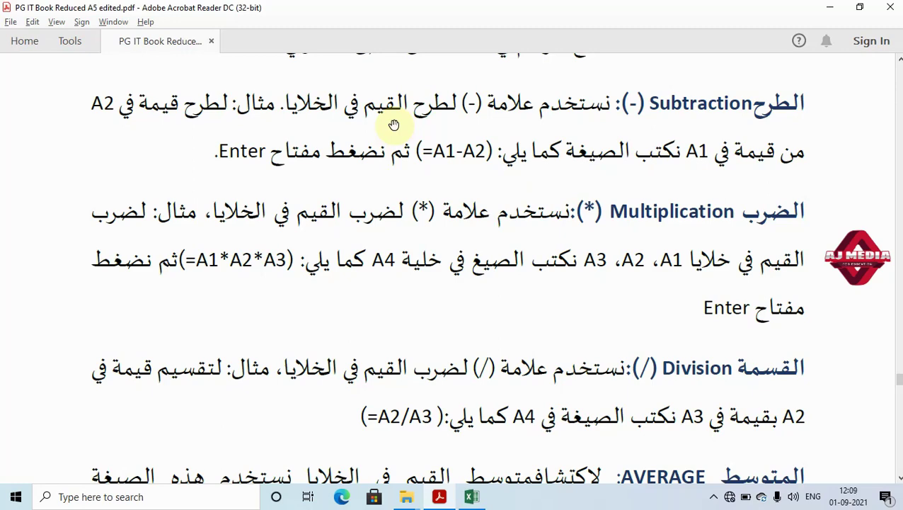
pyautogui.hotkey('alt', 'Tab')
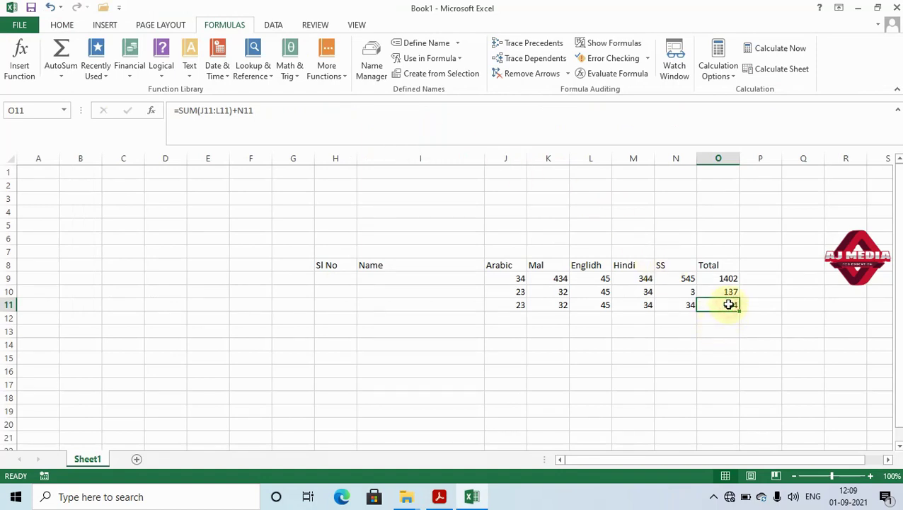
# Replace O11's total with =O9-O10, showing 1265, then switch to the PDF.
pyautogui.press('Delete')
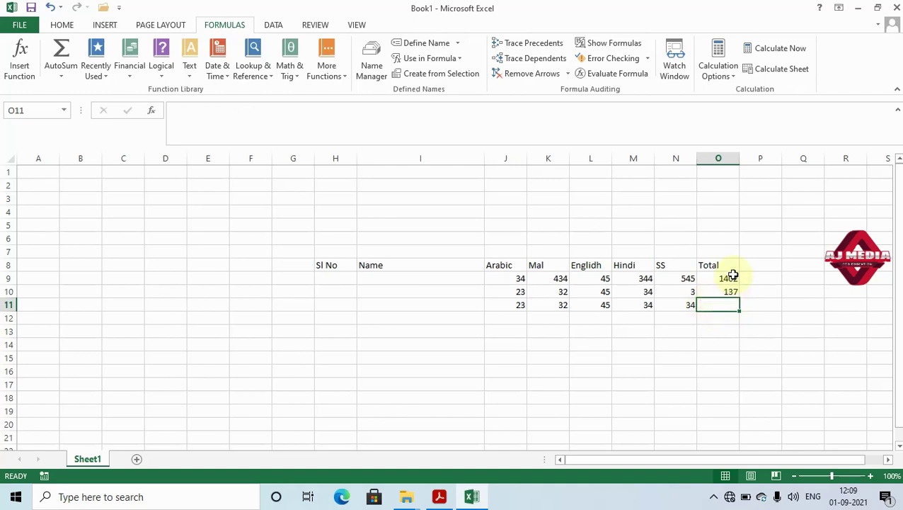
pyautogui.write('=')
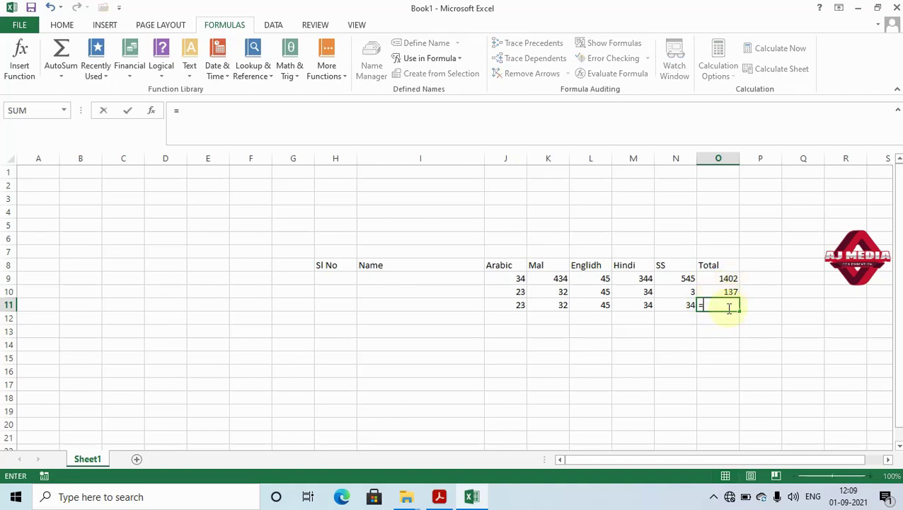
pyautogui.click(727, 279)
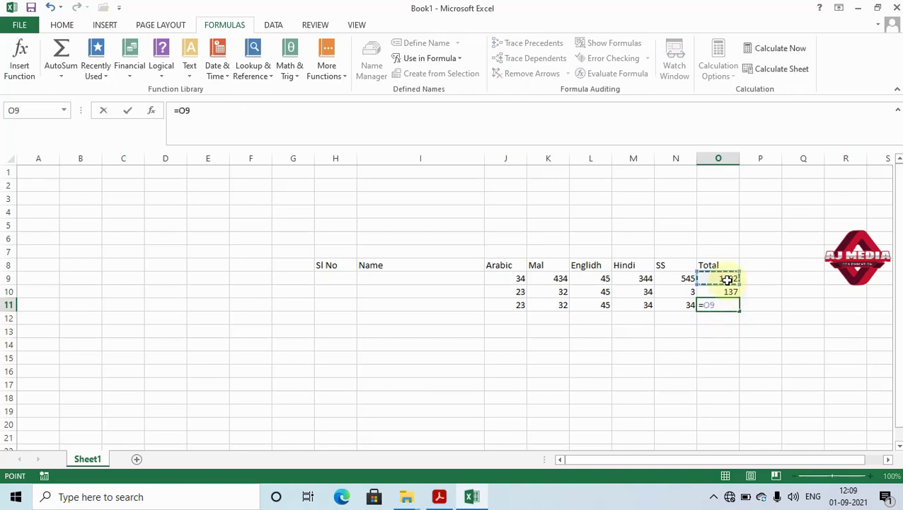
pyautogui.write('-')
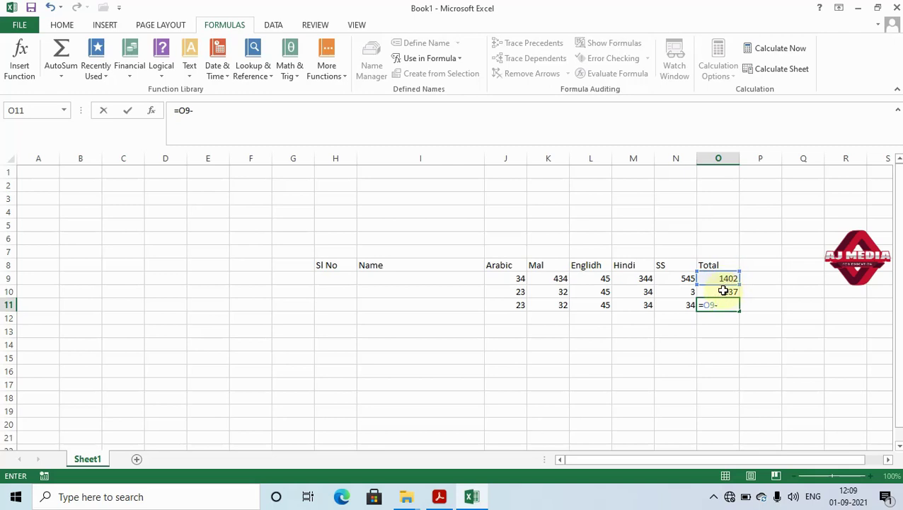
pyautogui.click(722, 289)
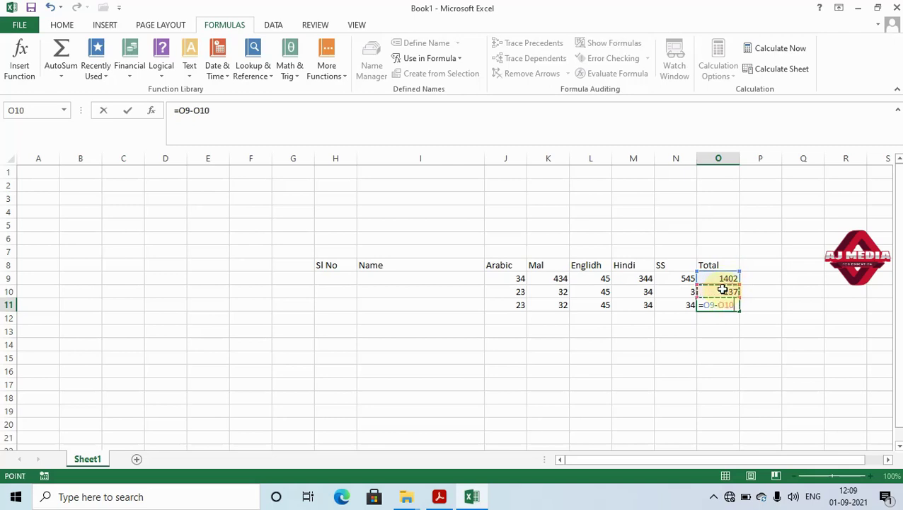
pyautogui.press('Return')
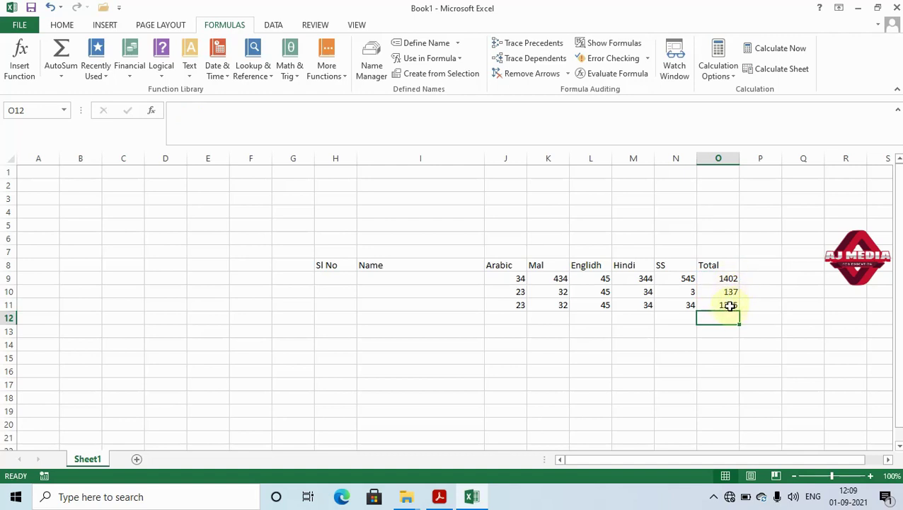
pyautogui.doubleClick(729, 306)
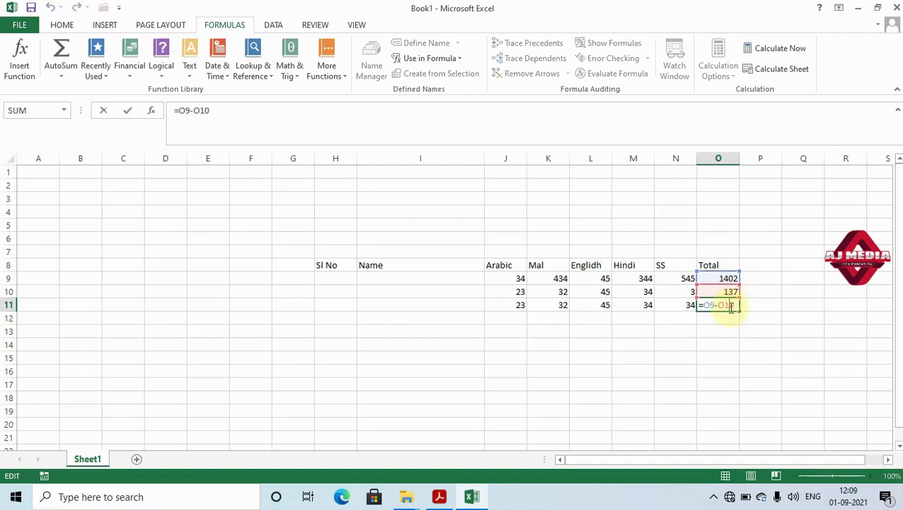
pyautogui.press('Return')
pyautogui.hotkey('alt', 'Tab')
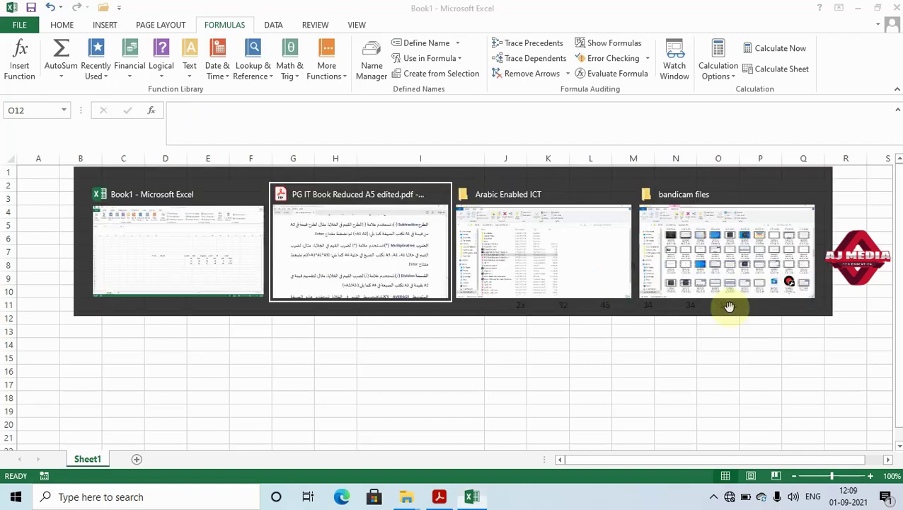
# Scroll the PDF to the Multiplication, Division and AVERAGE examples, then return to Excel.
pyautogui.scroll(-1, 729, 306)
pyautogui.scroll(-2, 729, 306)
pyautogui.scroll(-1, 729, 305)
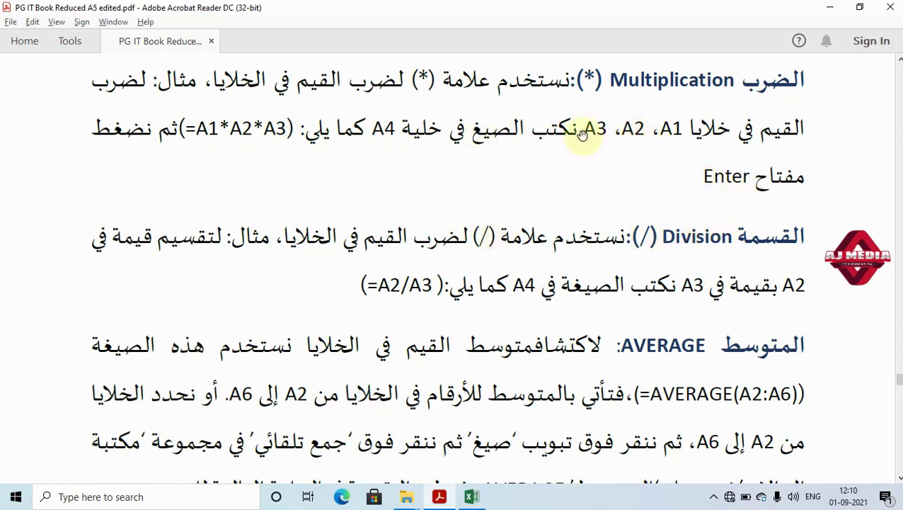
pyautogui.hotkey('alt', 'Tab')
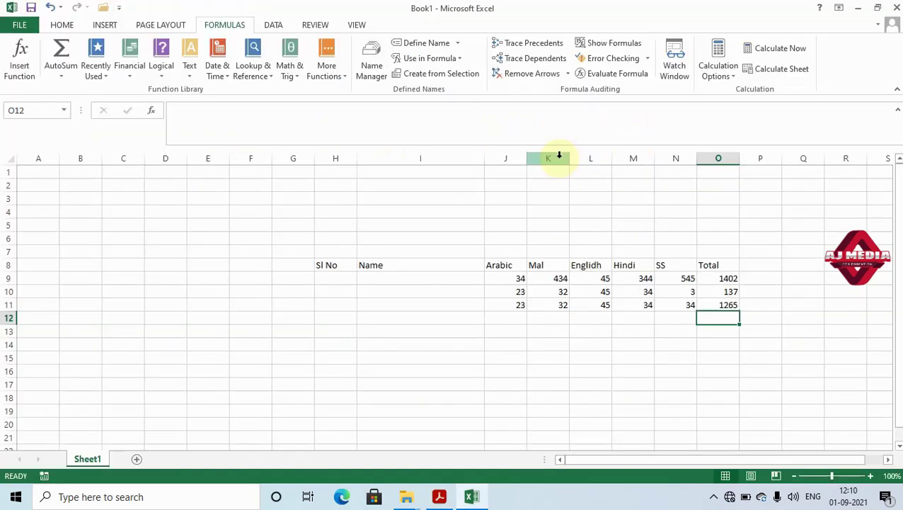
# Enter =L9*L10*L11 in L15 to multiply the three Englidh marks, giving 91125.
pyautogui.click(597, 357)
pyautogui.write('=')
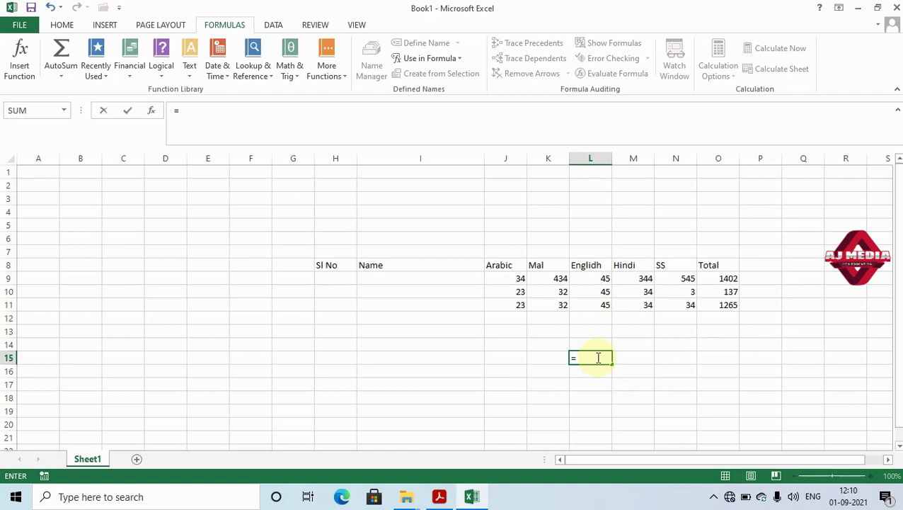
pyautogui.click(601, 276)
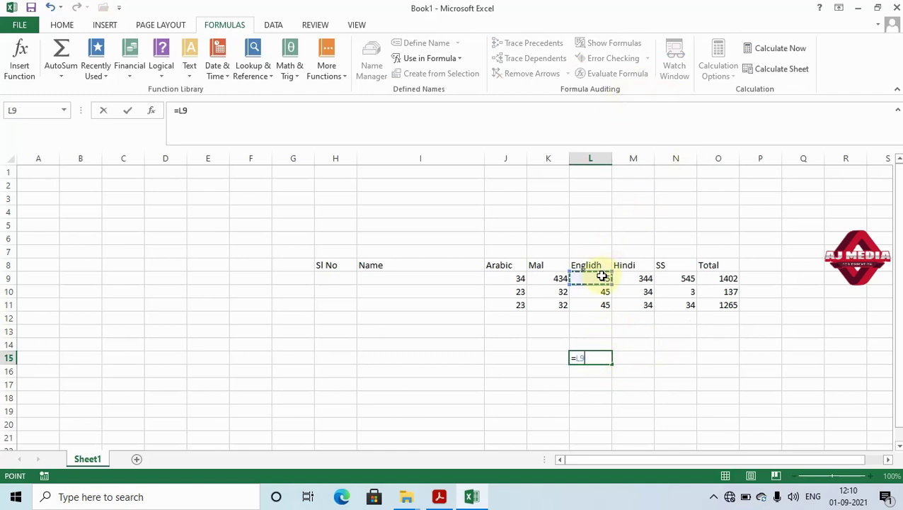
pyautogui.write('*')
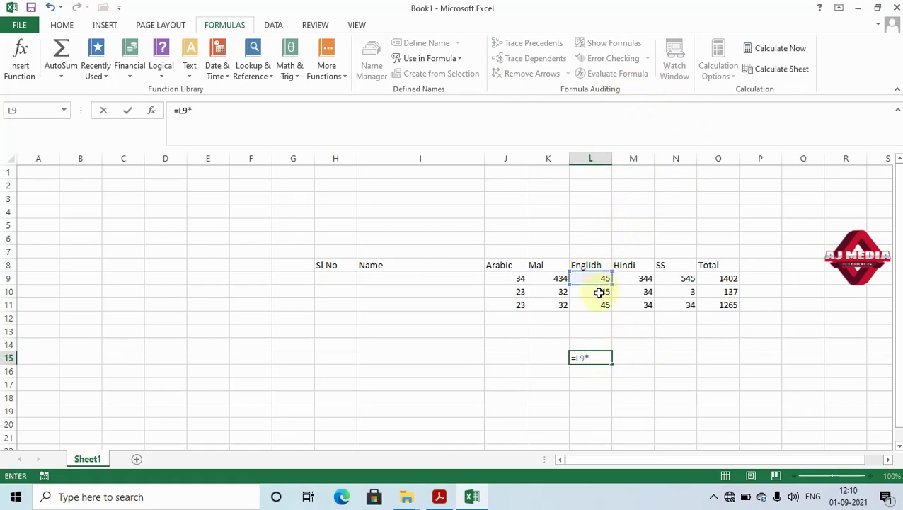
pyautogui.click(599, 292)
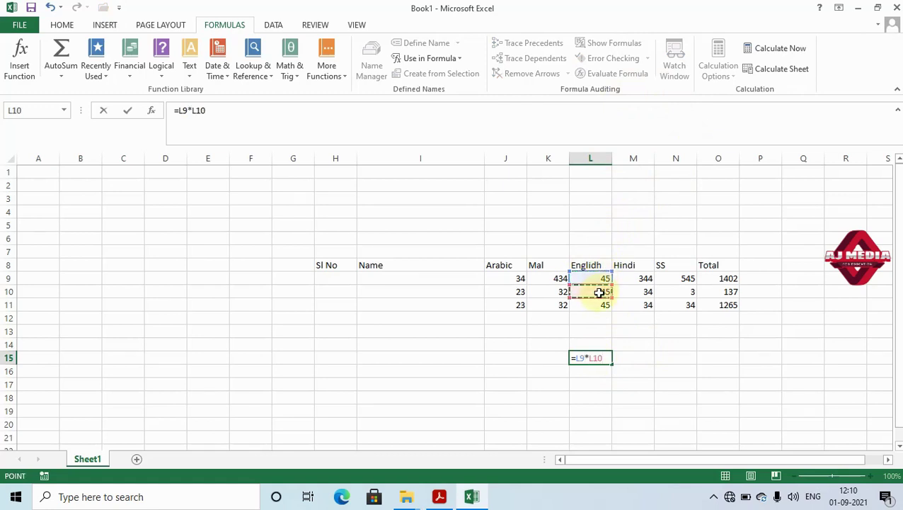
pyautogui.write('*')
pyautogui.click(600, 305)
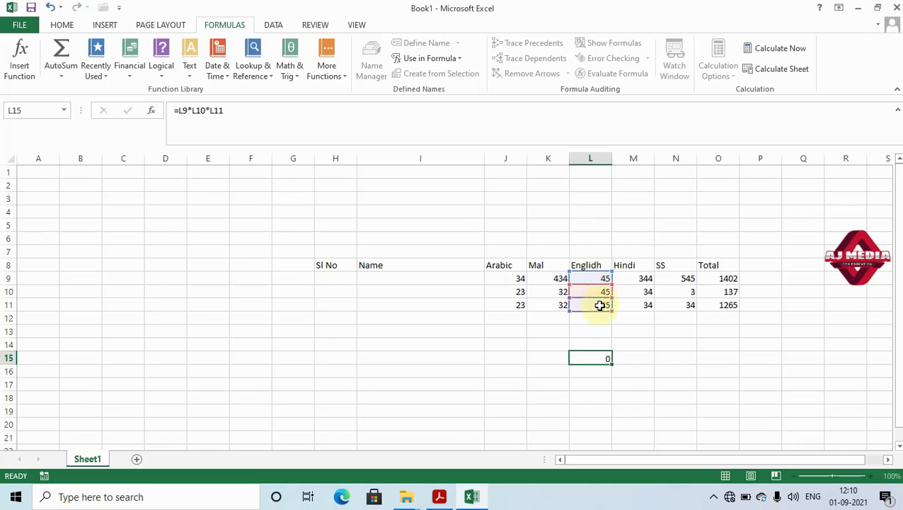
pyautogui.press('Return')
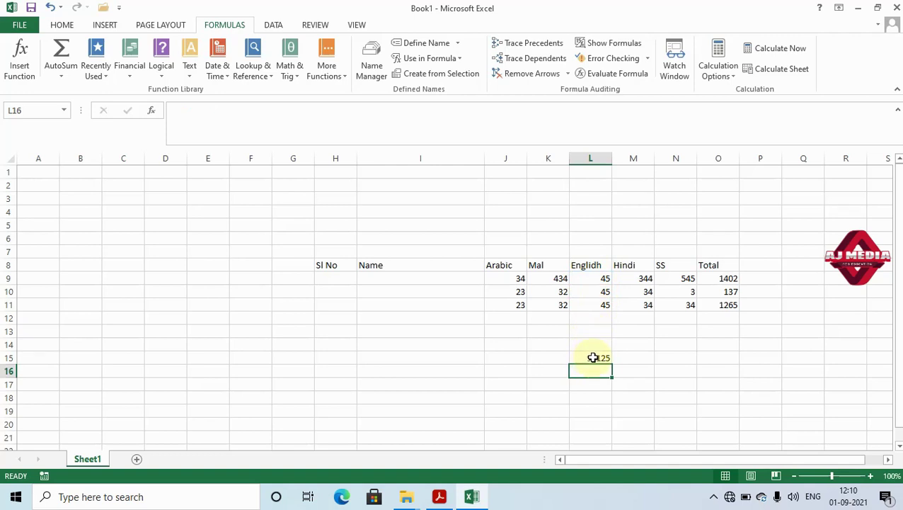
pyautogui.click(591, 358)
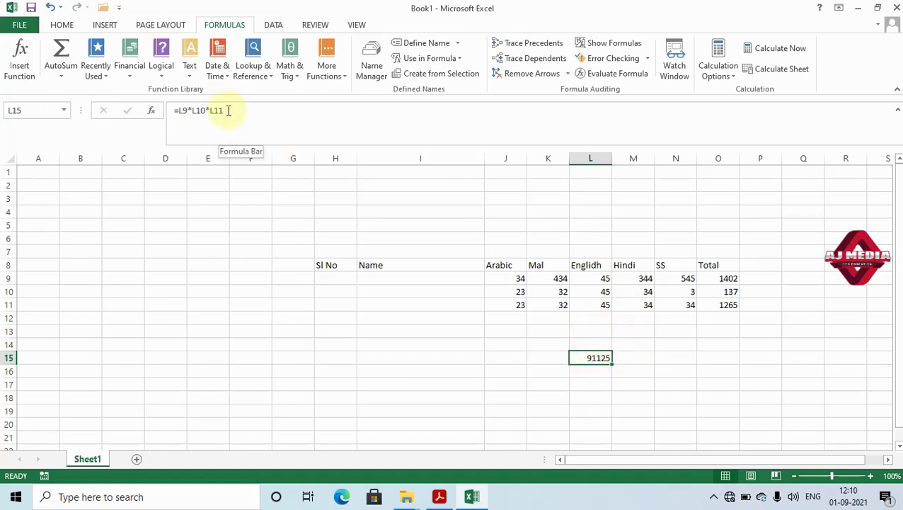
pyautogui.hotkey('alt', 'Tab')
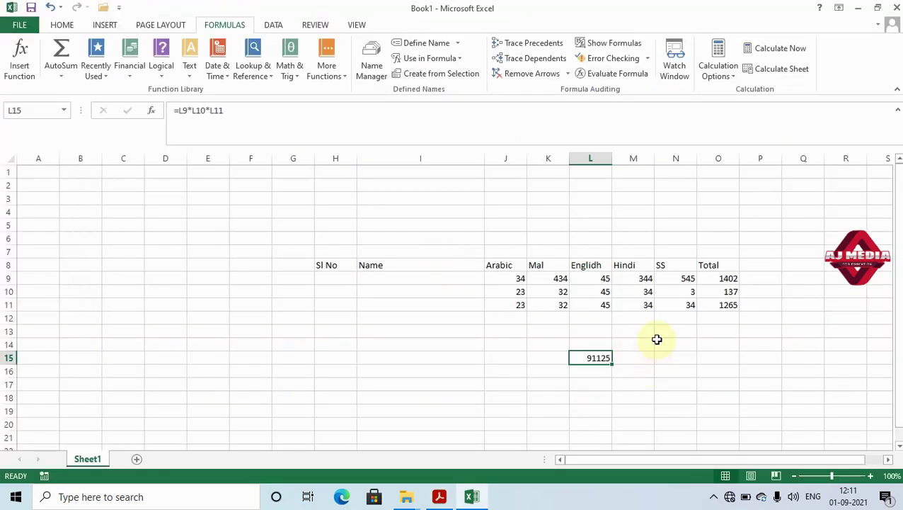
# Enter =O9/100 in P9 so the first total shows as 14.02.
pyautogui.click(763, 279)
pyautogui.write('=')
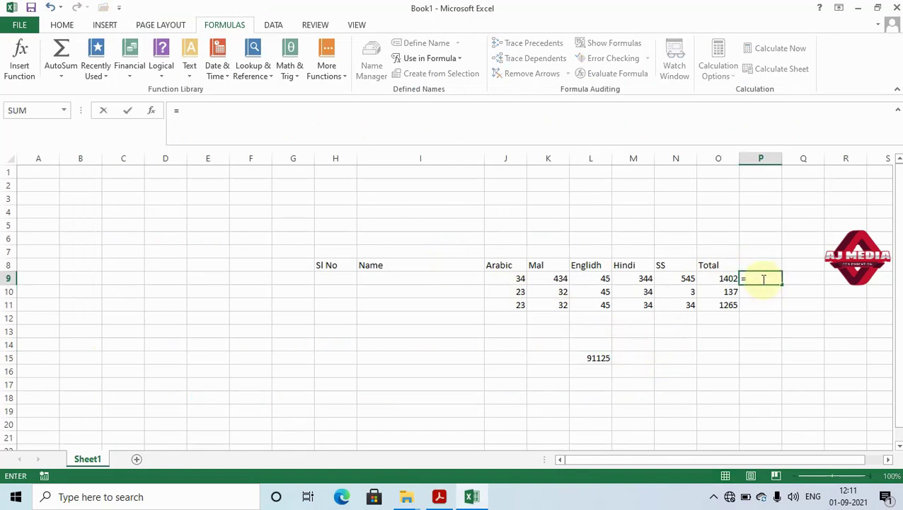
pyautogui.click(727, 278)
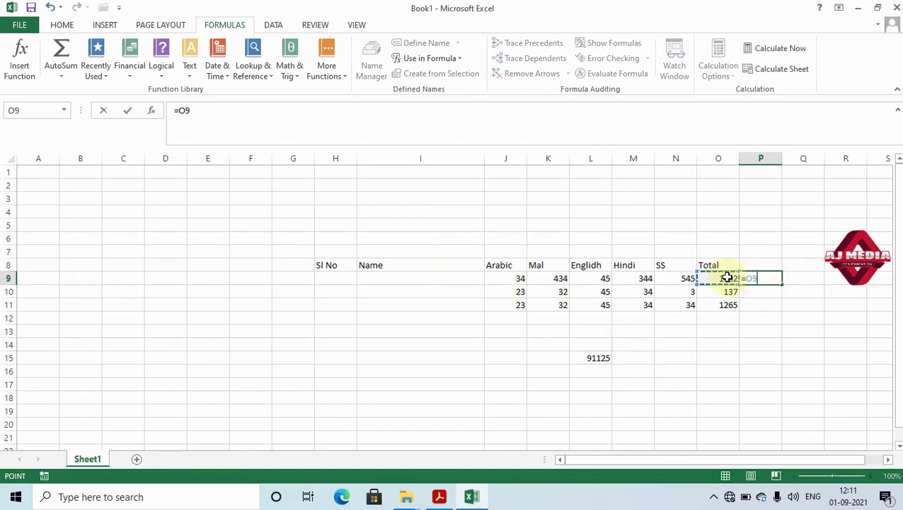
pyautogui.write('/100')
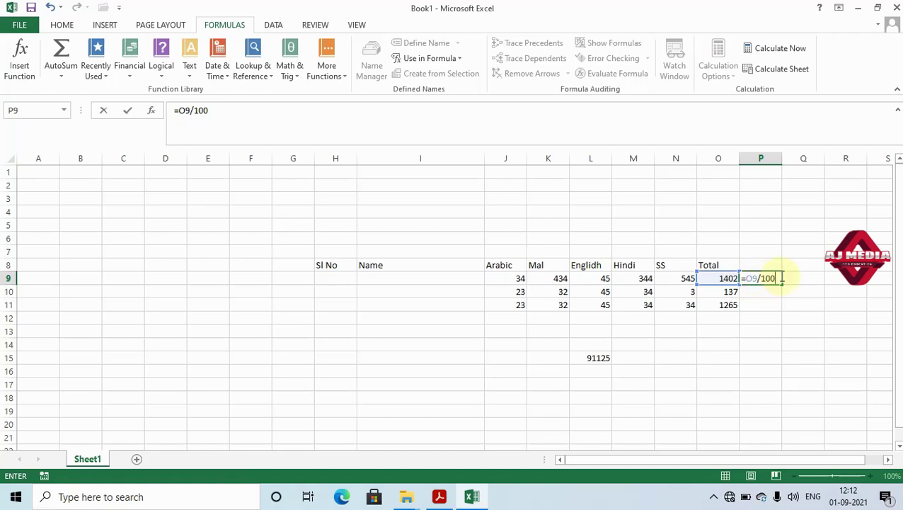
pyautogui.press('Return')
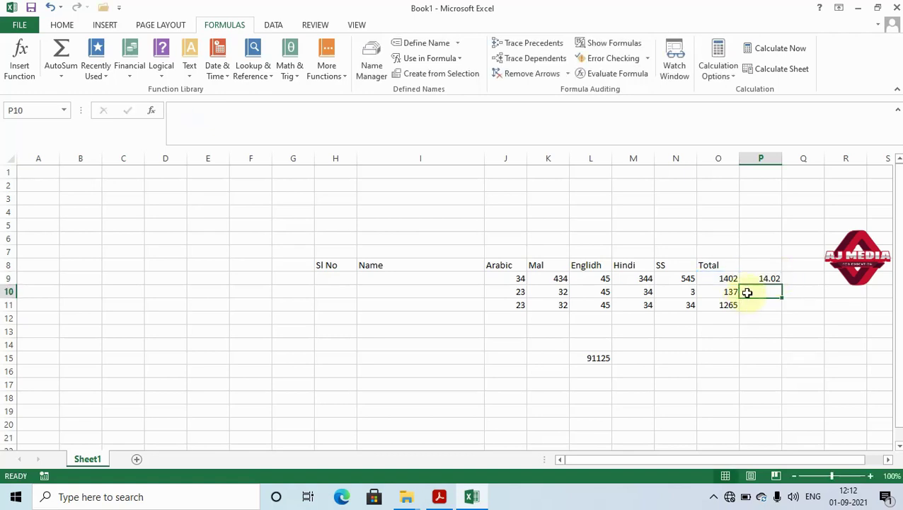
pyautogui.click(761, 278)
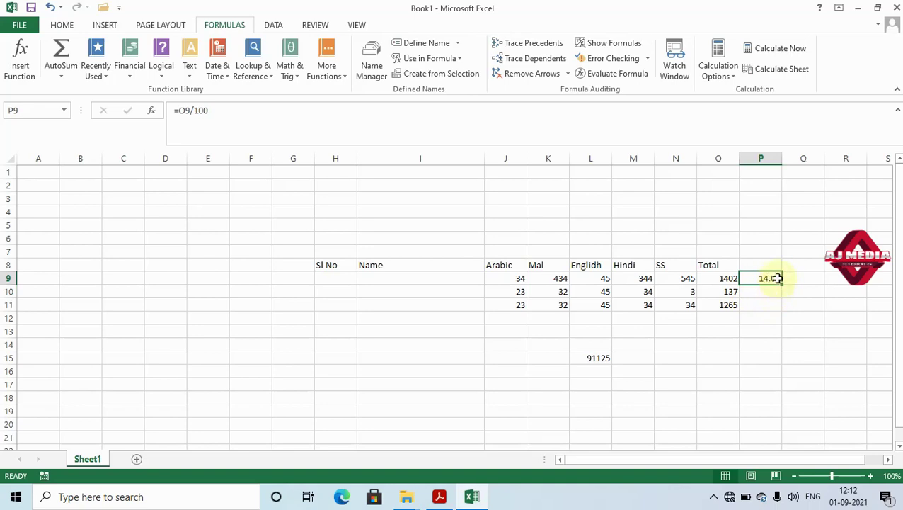
pyautogui.hotkey('alt', 'Tab')
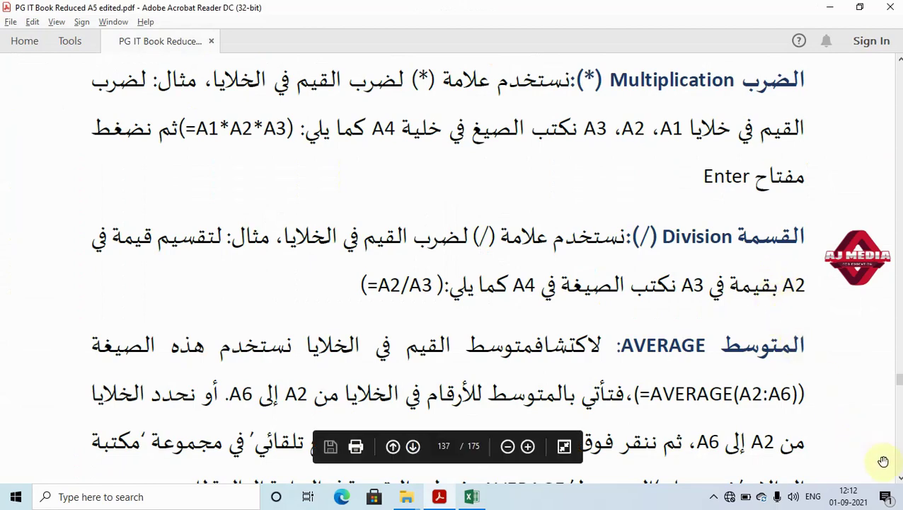
# Scroll the textbook down to the =AVERAGE(A2:A6) example, then return to the marks sheet.
pyautogui.scroll(-4, 601, 221)
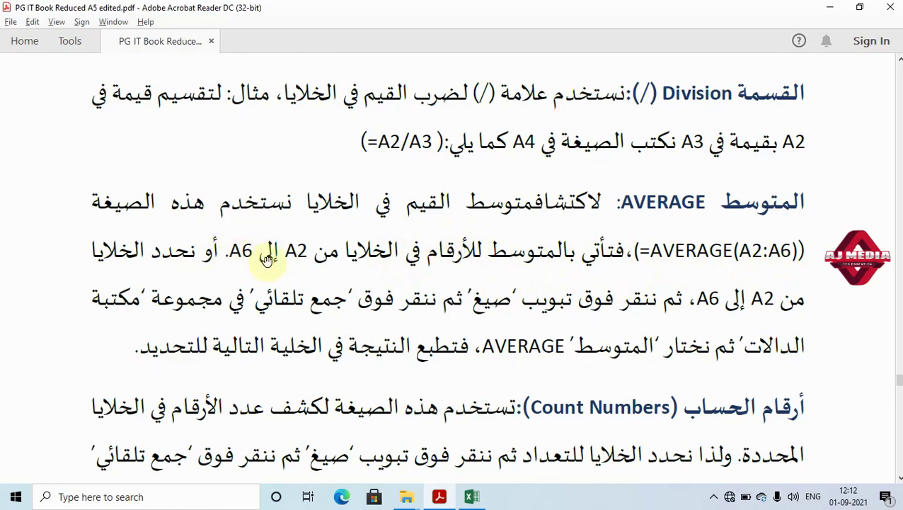
pyautogui.hotkey('alt', 'Tab')
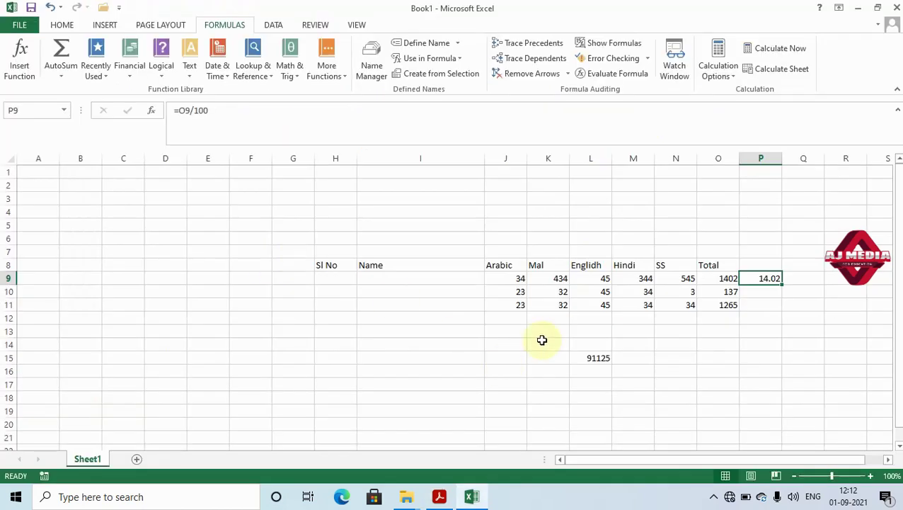
# Complete P10 as =AVERAGE(J10:N10), averaging row 10's five marks to 27.4.
pyautogui.click(762, 290)
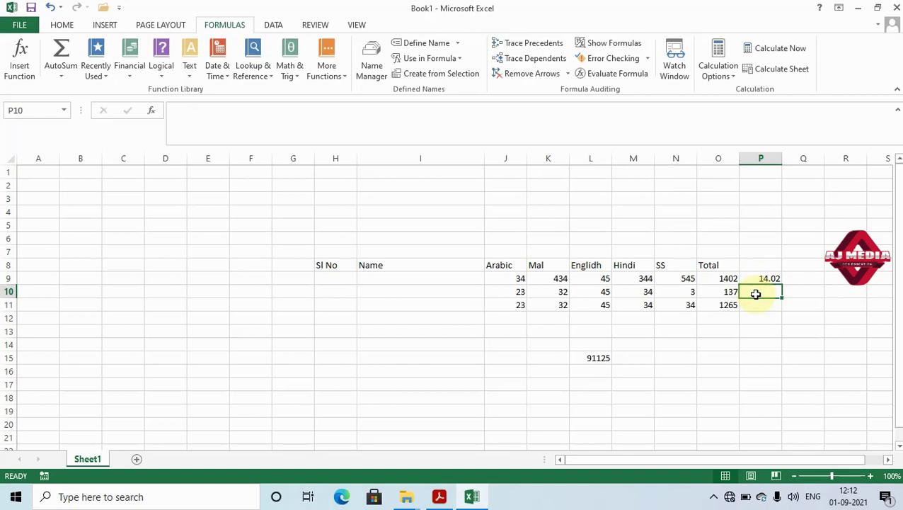
pyautogui.write('=aver')
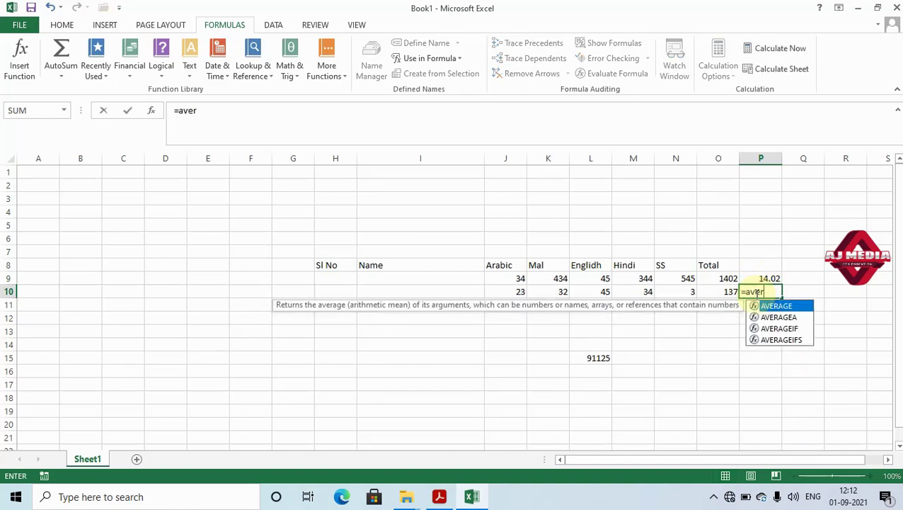
pyautogui.press('Right')
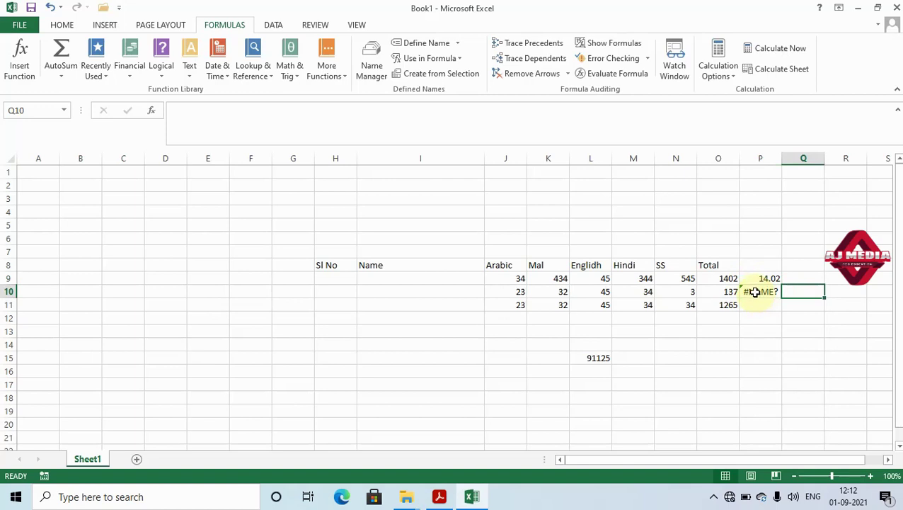
pyautogui.click(755, 293)
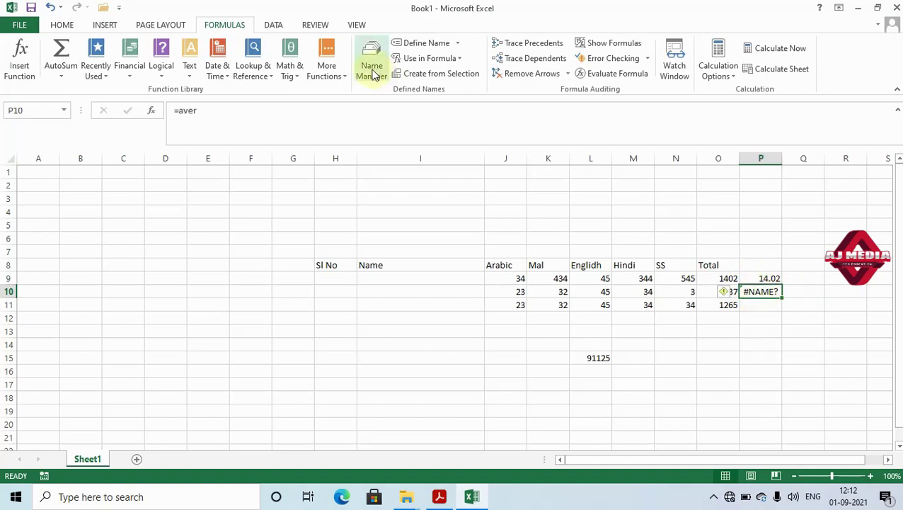
pyautogui.click(314, 123)
pyautogui.write('age')
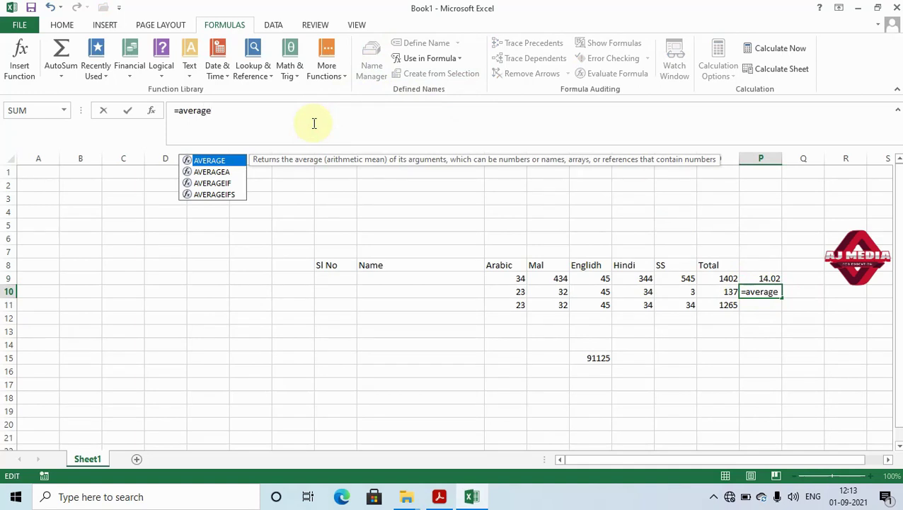
pyautogui.write('(')
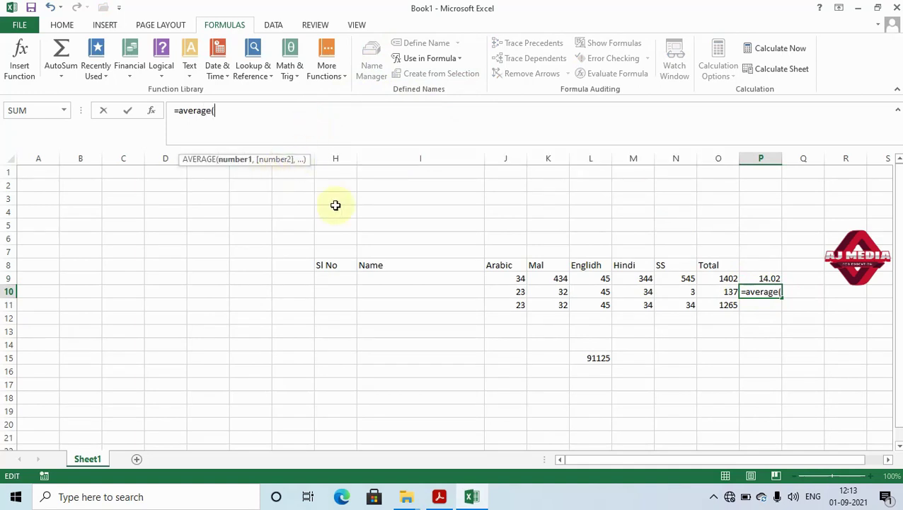
pyautogui.moveTo(521, 292); pyautogui.dragTo(689, 290)
pyautogui.write(')')
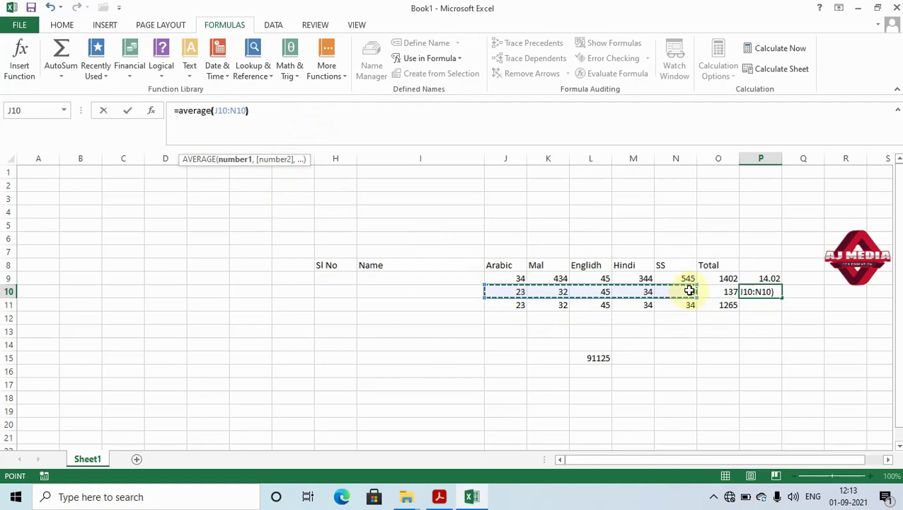
pyautogui.press('Return')
# Recheck the P10 formula and glance at the PDF tutorial before returning to the sheet.
pyautogui.doubleClick(766, 294)
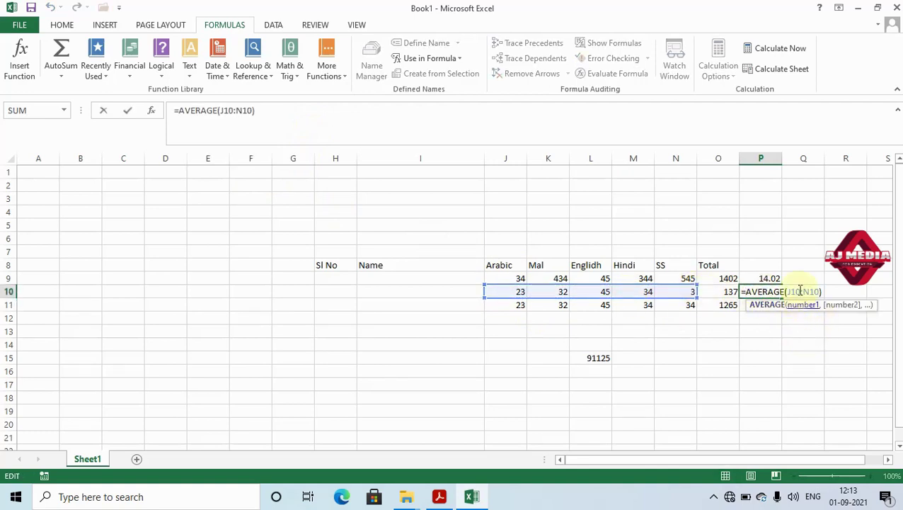
pyautogui.press('Return')
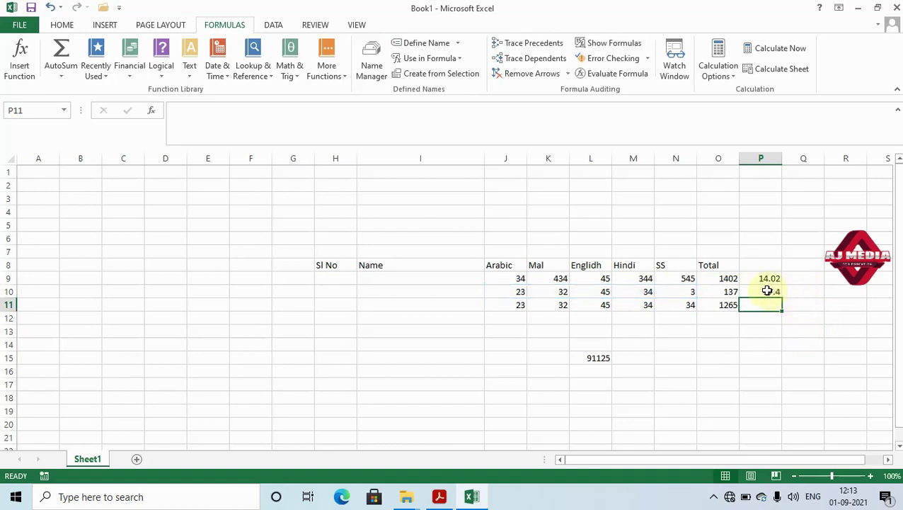
pyautogui.hotkey('alt', 'Tab')
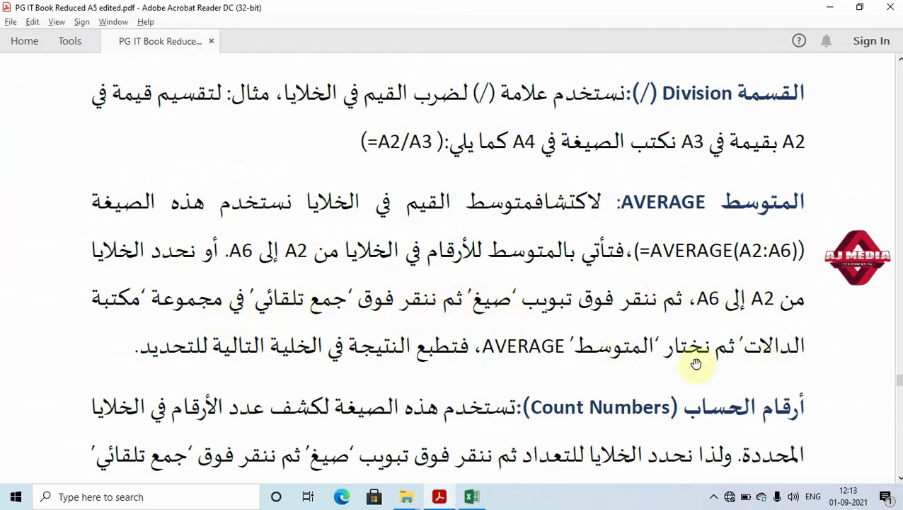
pyautogui.moveTo(552, 323)
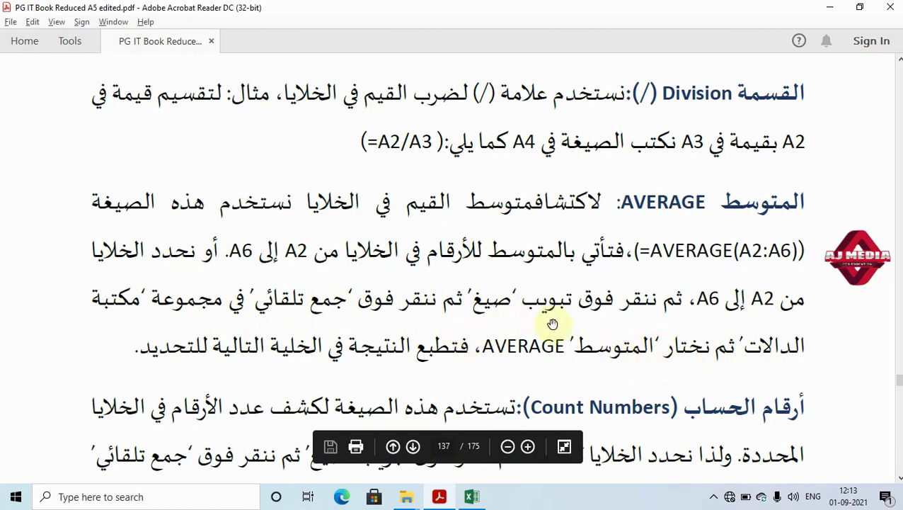
pyautogui.hotkey('alt', 'Tab')
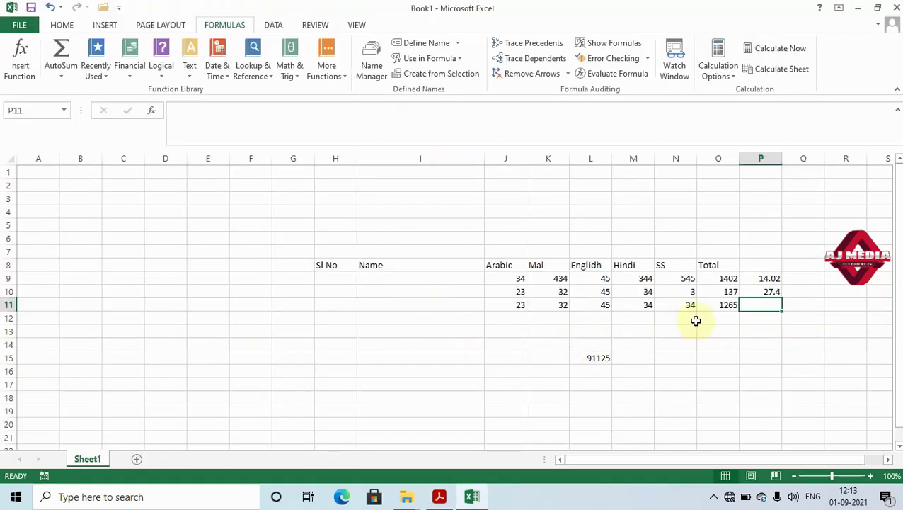
# Insert an AutoSum Average into P11, then delete it.
pyautogui.click(62, 77)
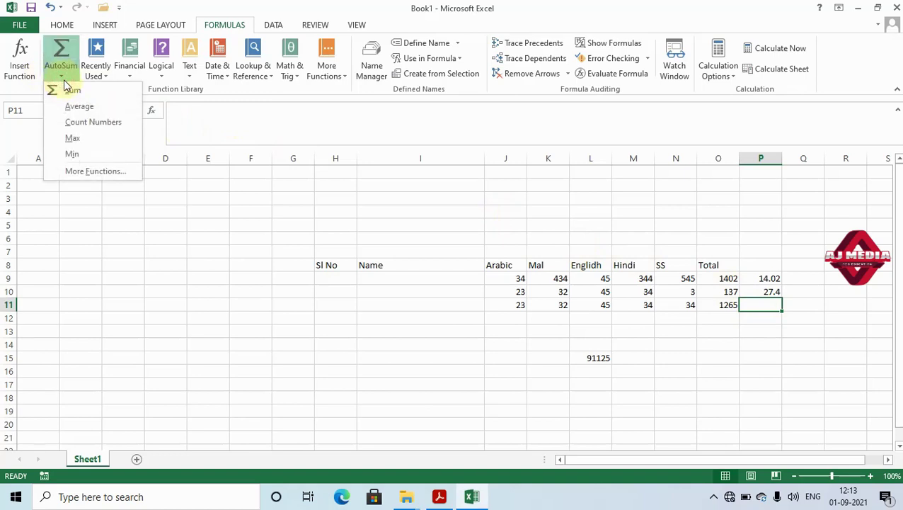
pyautogui.click(78, 106)
pyautogui.press('Return')
pyautogui.click(770, 303)
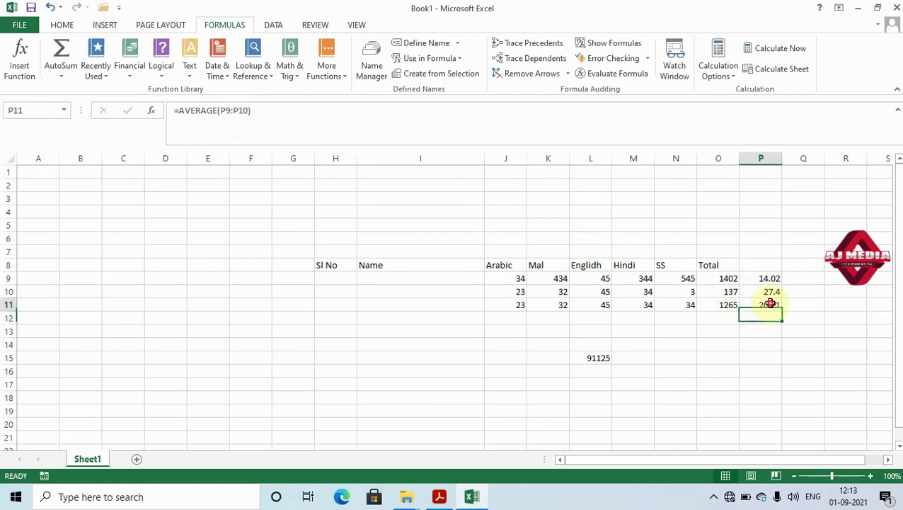
pyautogui.press('Delete')
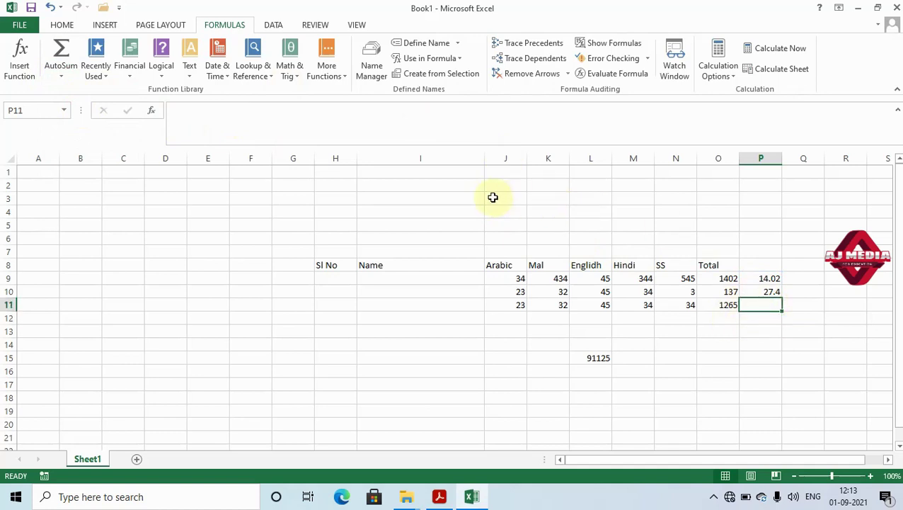
# Reinsert =AVERAGE(P9:P10) in P11 from the Home AutoSum menu, showing 20.71, and check it.
pyautogui.click(62, 25)
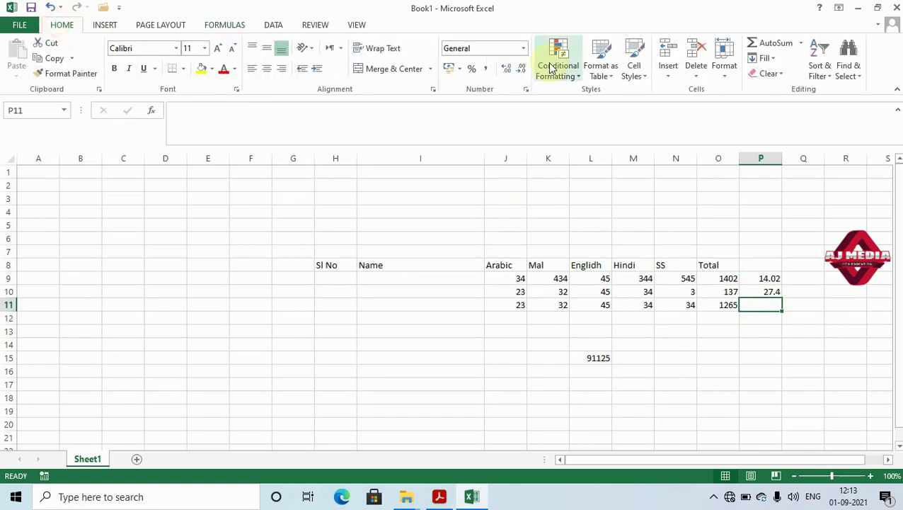
pyautogui.click(801, 43)
pyautogui.click(804, 83)
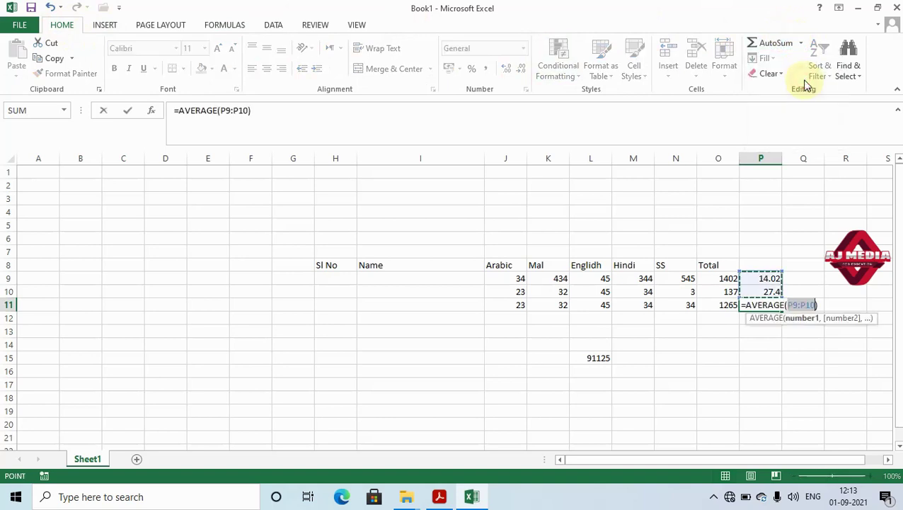
pyautogui.press('Return')
pyautogui.click(767, 306)
pyautogui.doubleClick(766, 306)
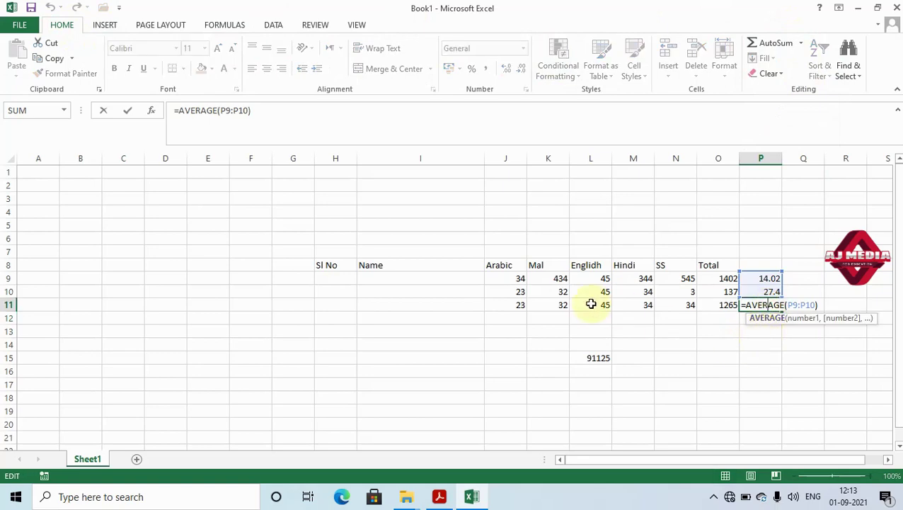
pyautogui.click(514, 316)
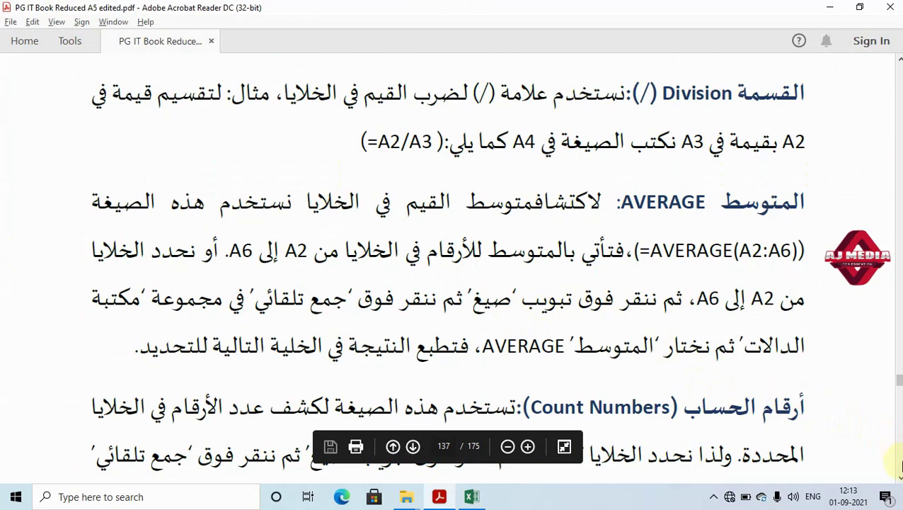
# Scroll the IT book down to the Count Numbers paragraph and return to the marks sheet.
pyautogui.scroll(-3, 500, 164)
pyautogui.scroll(-3, 501, 164)
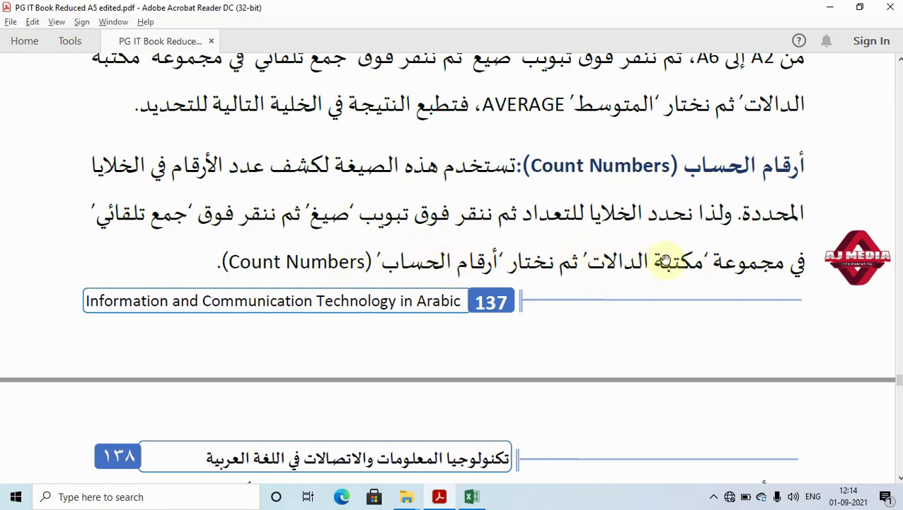
pyautogui.hotkey('alt', 'Tab')
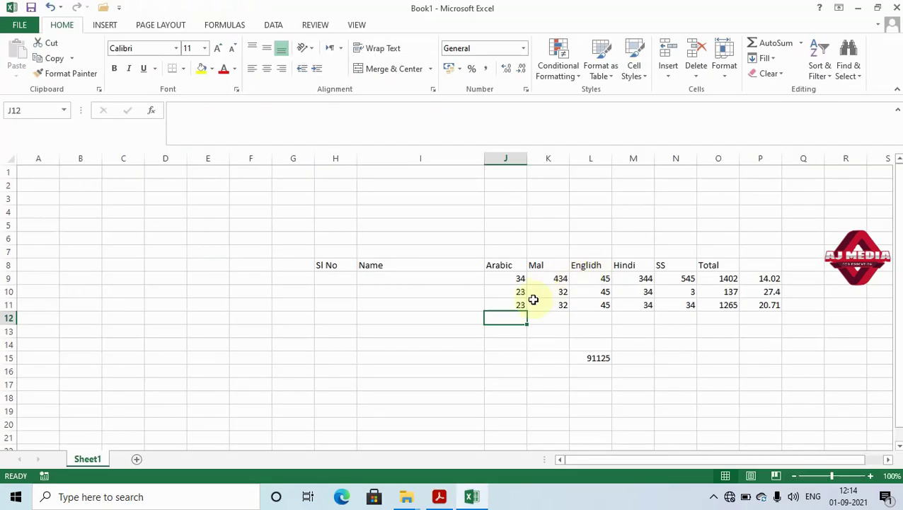
# Count the Arabic marks J9:J11 into J12 with AutoSum Count Numbers, giving 3.
pyautogui.click(239, 26)
pyautogui.moveTo(506, 278); pyautogui.dragTo(507, 305)
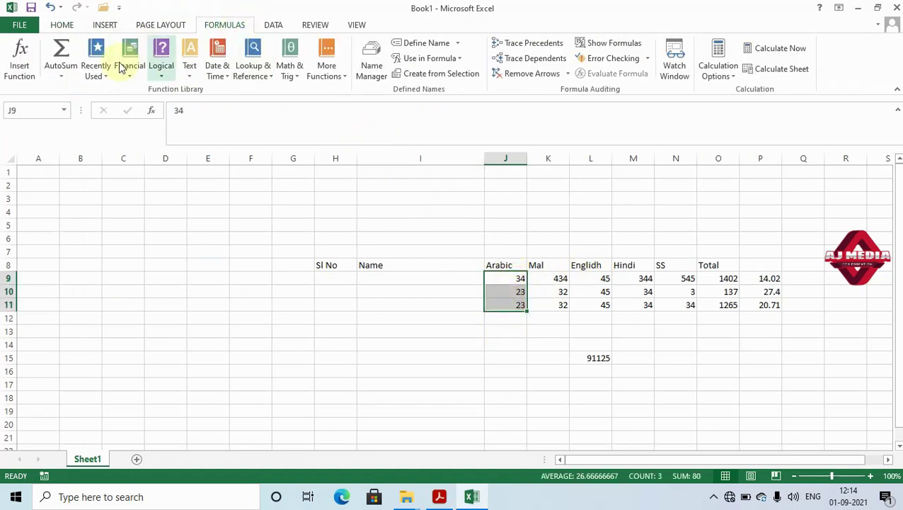
pyautogui.click(61, 78)
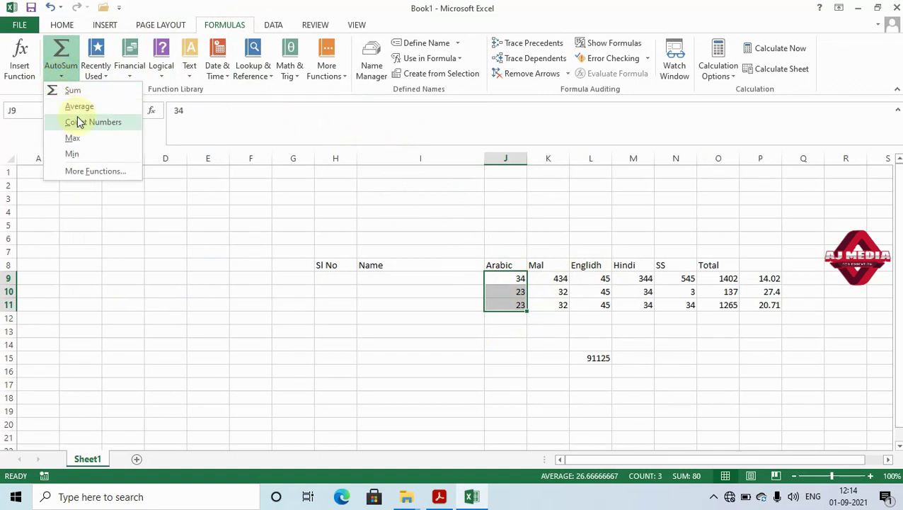
pyautogui.click(83, 122)
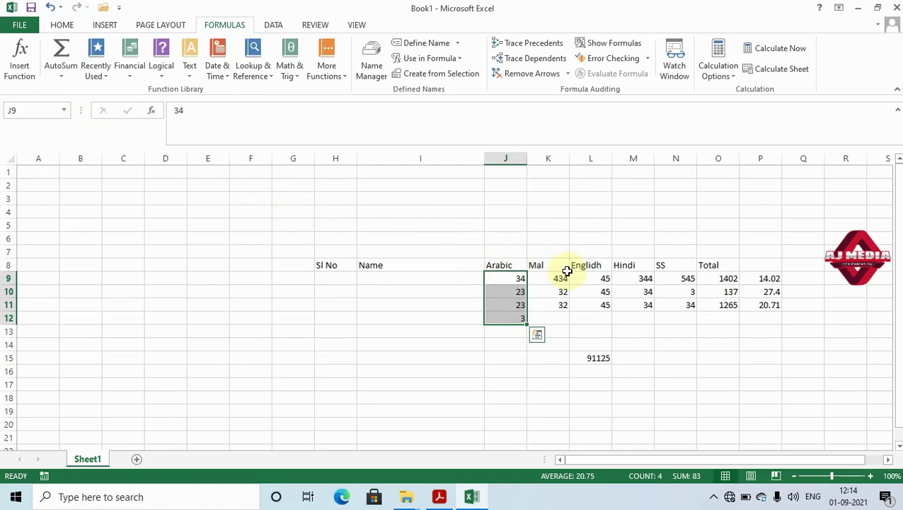
# Count the Mal marks K9:K11 into K12 the same way, also giving 3.
pyautogui.moveTo(560, 281); pyautogui.dragTo(561, 304)
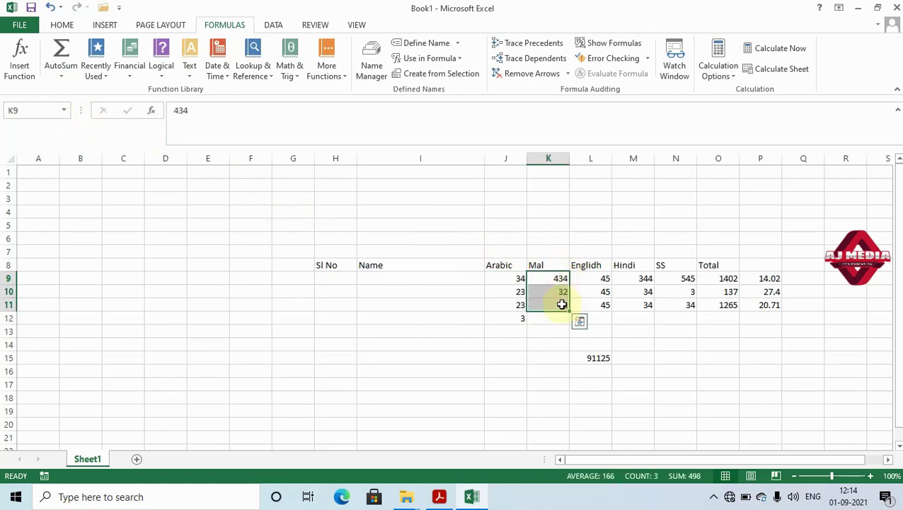
pyautogui.click(62, 25)
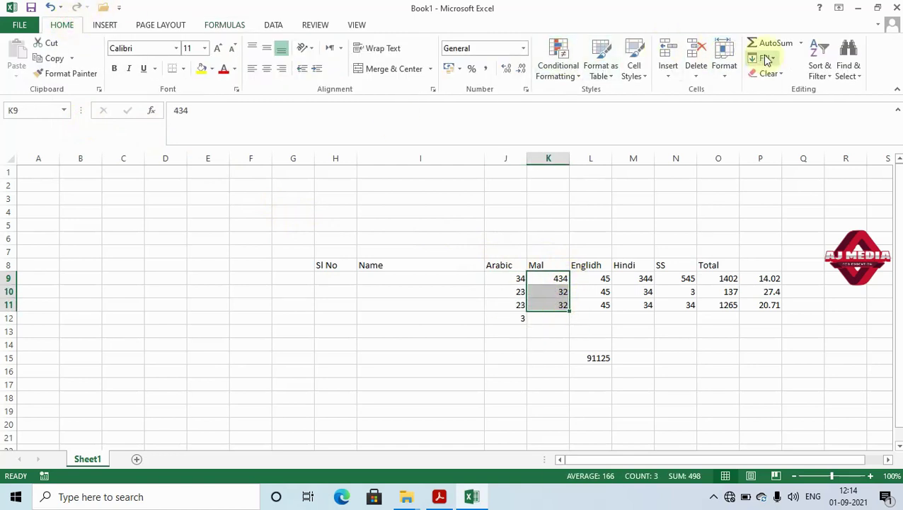
pyautogui.click(802, 43)
pyautogui.click(799, 91)
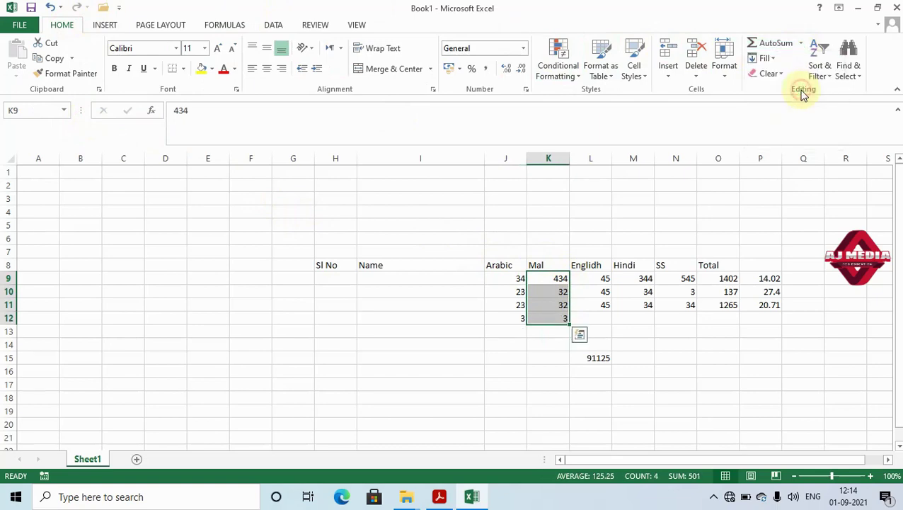
pyautogui.click(545, 321)
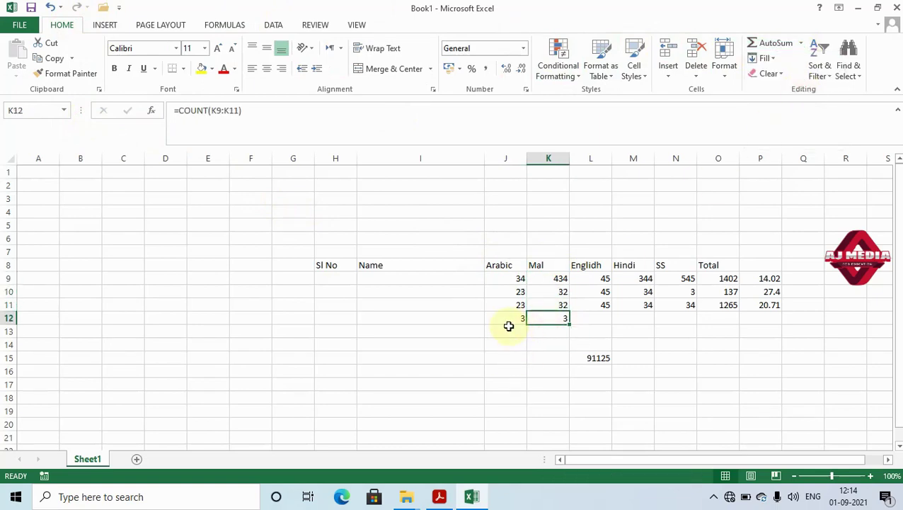
pyautogui.click(564, 340)
pyautogui.hotkey('alt', 'Tab')
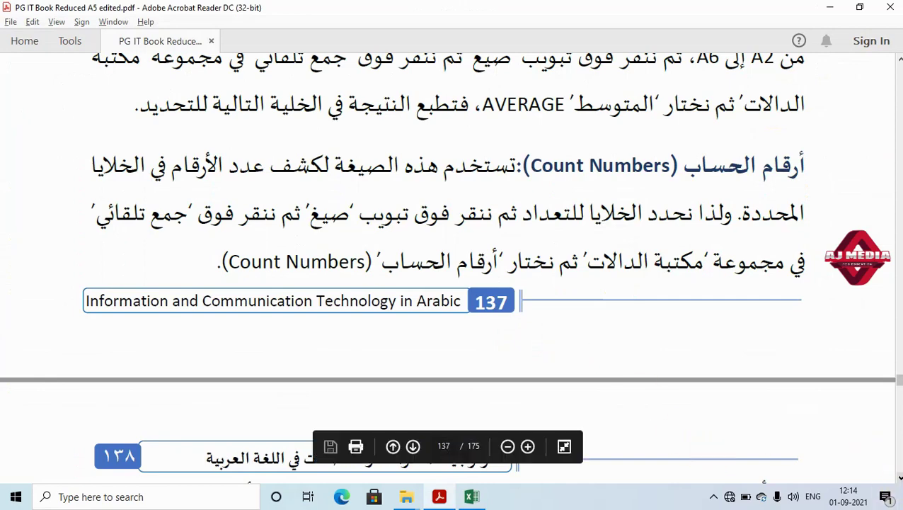
# Scroll the PDF down to page 138's Maximum and Minimum explanations, with Percentage below.
pyautogui.scroll(-1, 450, 267)
pyautogui.scroll(-3, 450, 267)
pyautogui.scroll(-5, 450, 267)
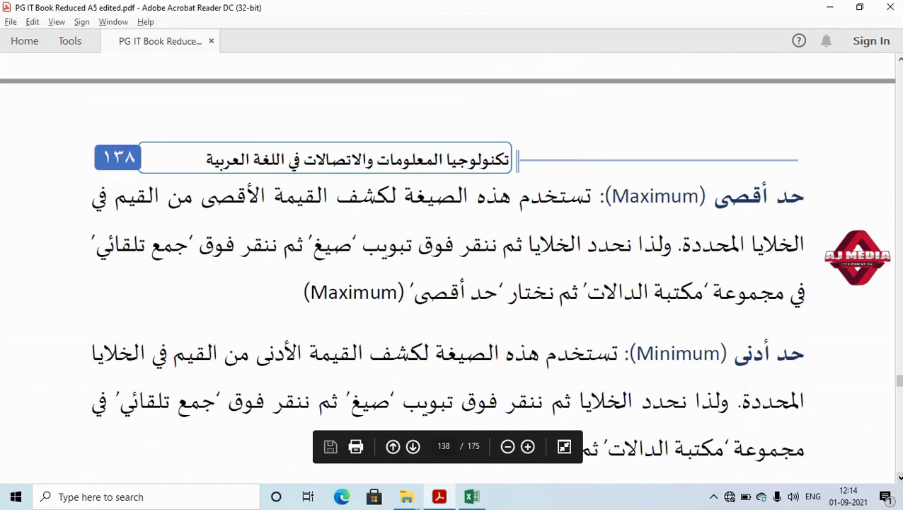
pyautogui.scroll(-2, 450, 267)
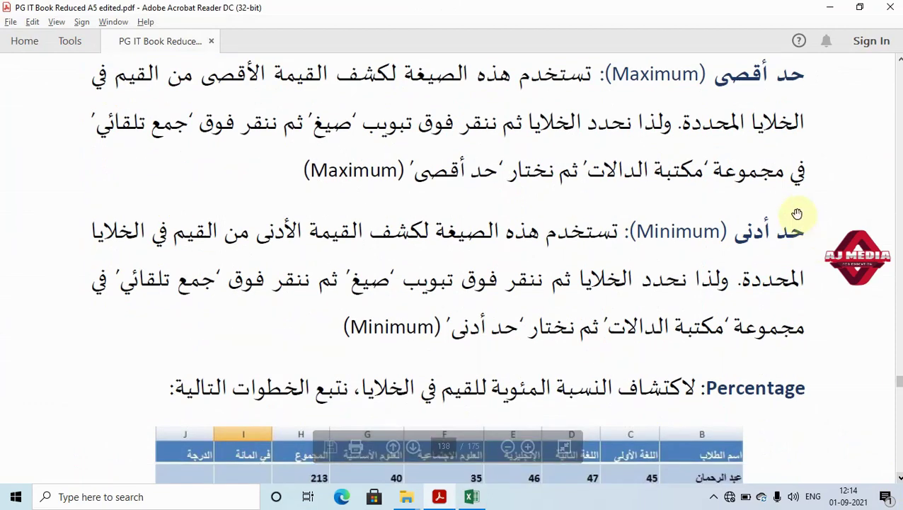
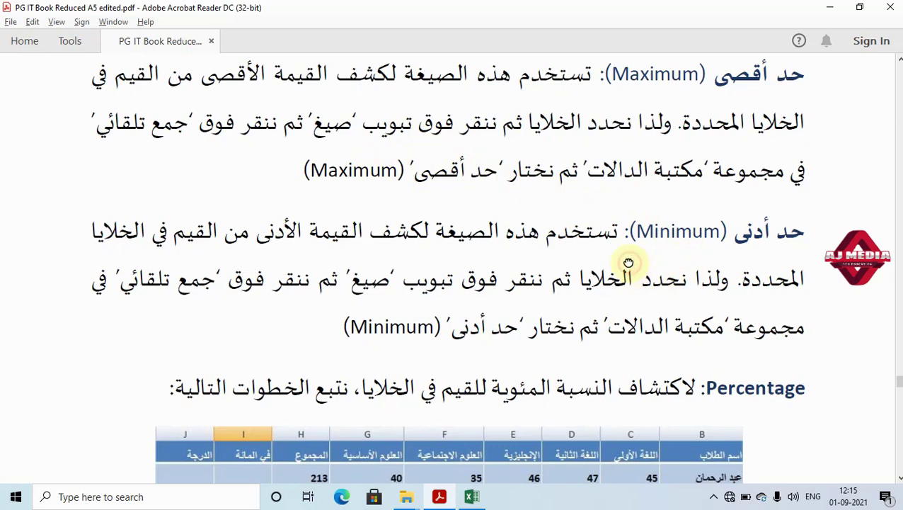
# Drag the PDF page up to show the Percentage marks table and the steps below it.
pyautogui.moveTo(629, 262); pyautogui.dragTo(629, 142)
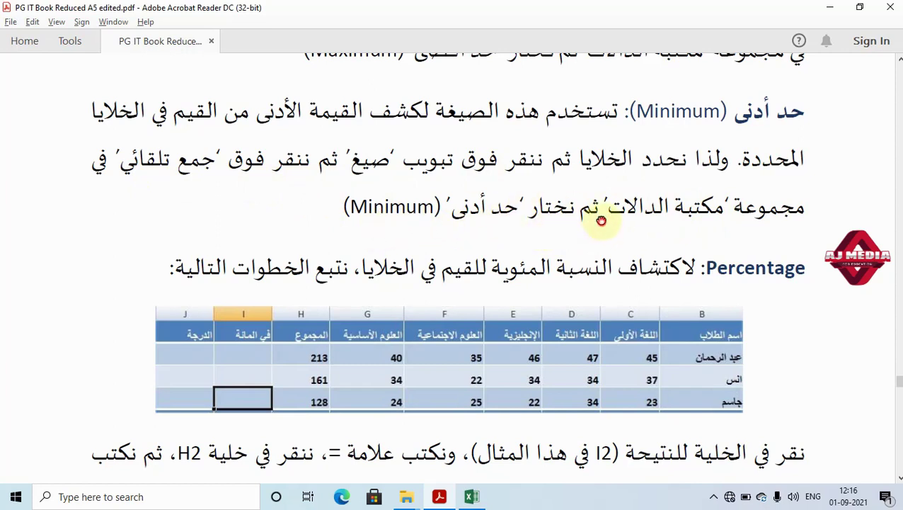
pyautogui.moveTo(600, 221); pyautogui.dragTo(603, 186)
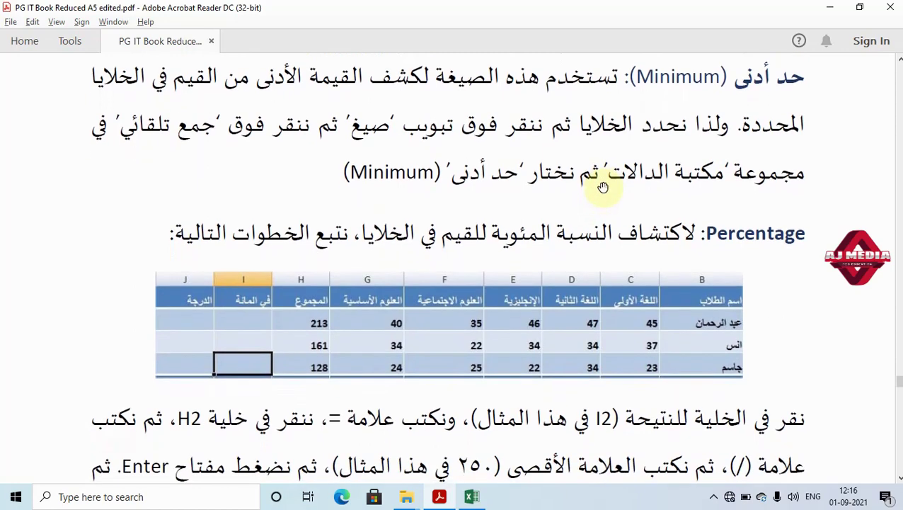
pyautogui.hotkey('alt', 'Tab')
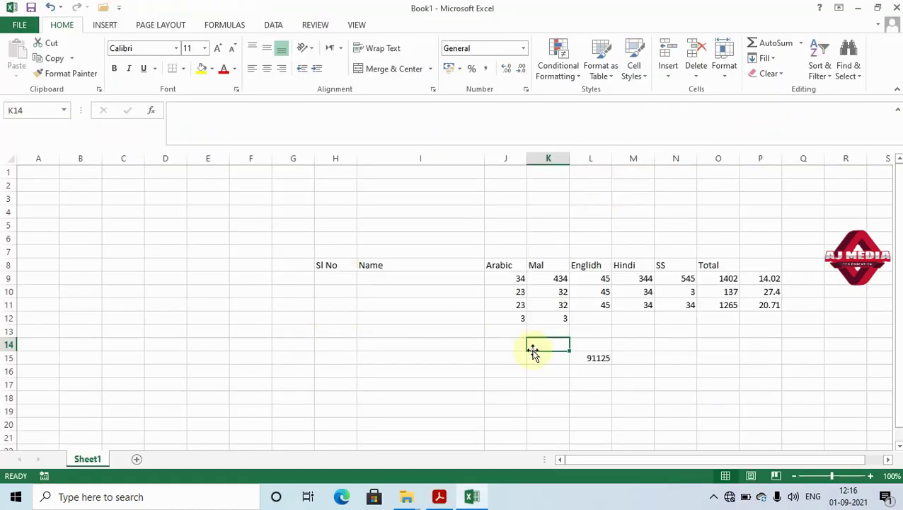
pyautogui.moveTo(632, 278); pyautogui.dragTo(635, 310)
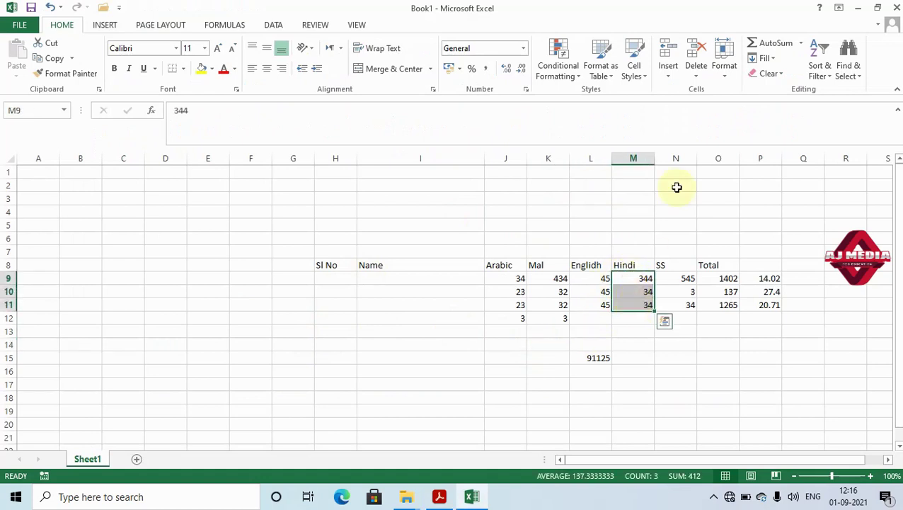
pyautogui.click(800, 51)
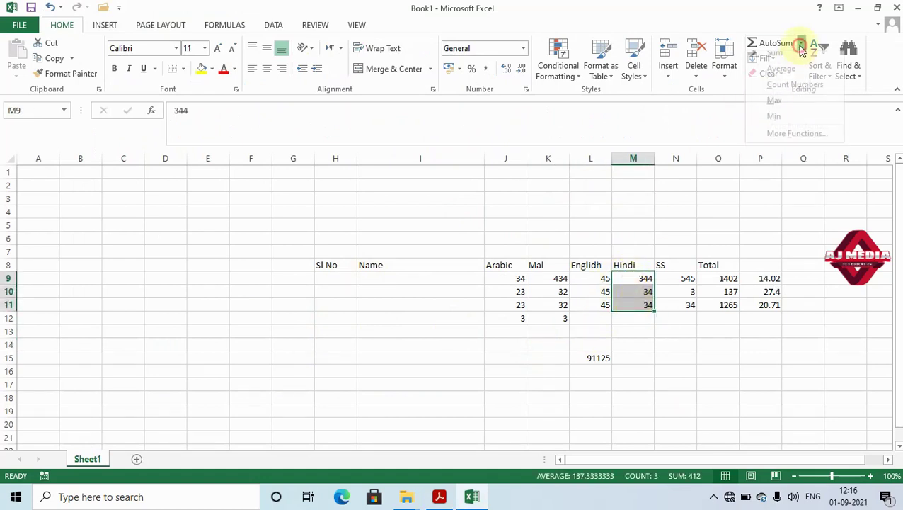
pyautogui.click(789, 106)
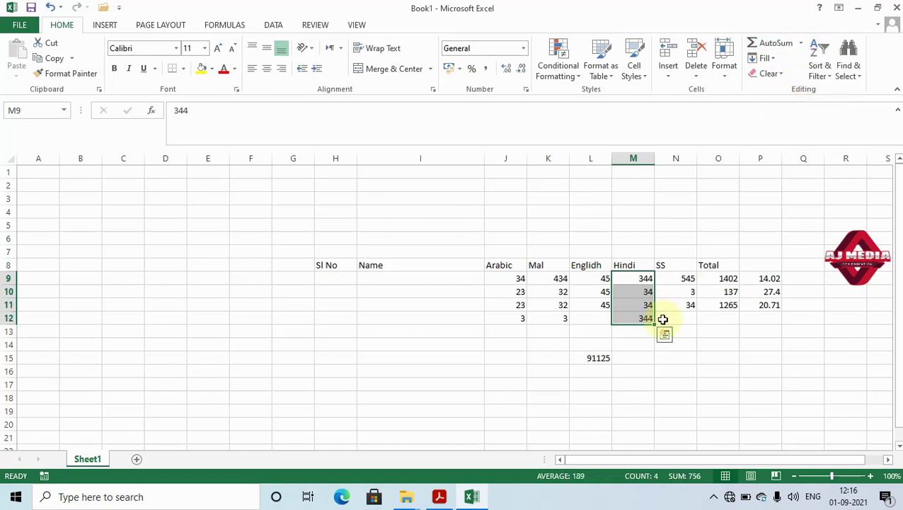
pyautogui.hotkey('ctrl', 'z')
pyautogui.click(219, 28)
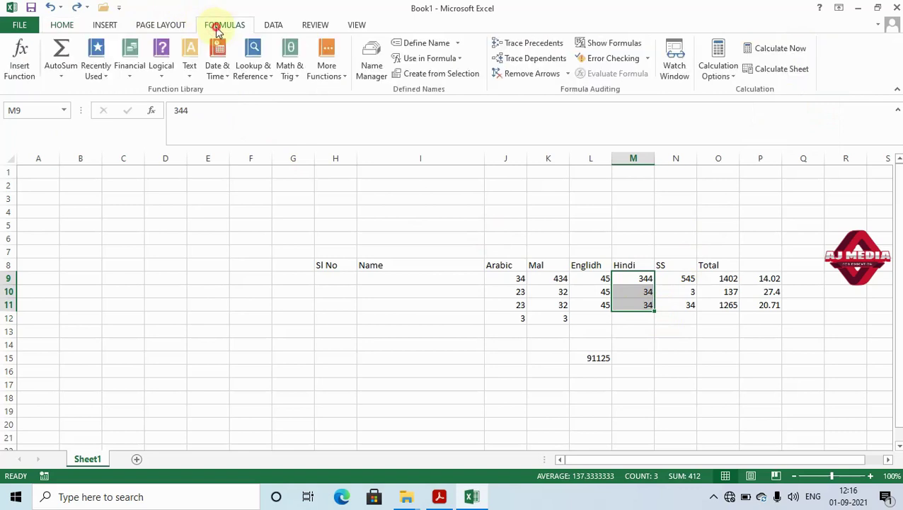
pyautogui.click(61, 75)
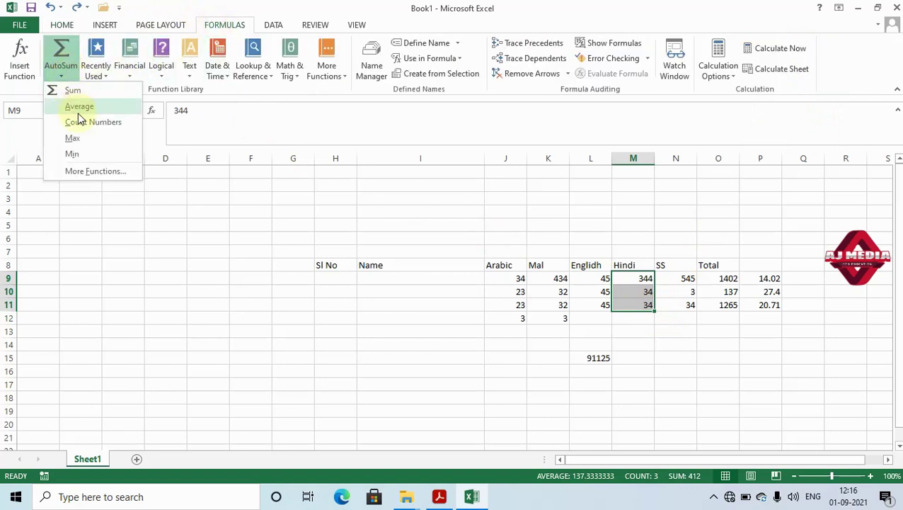
pyautogui.click(88, 139)
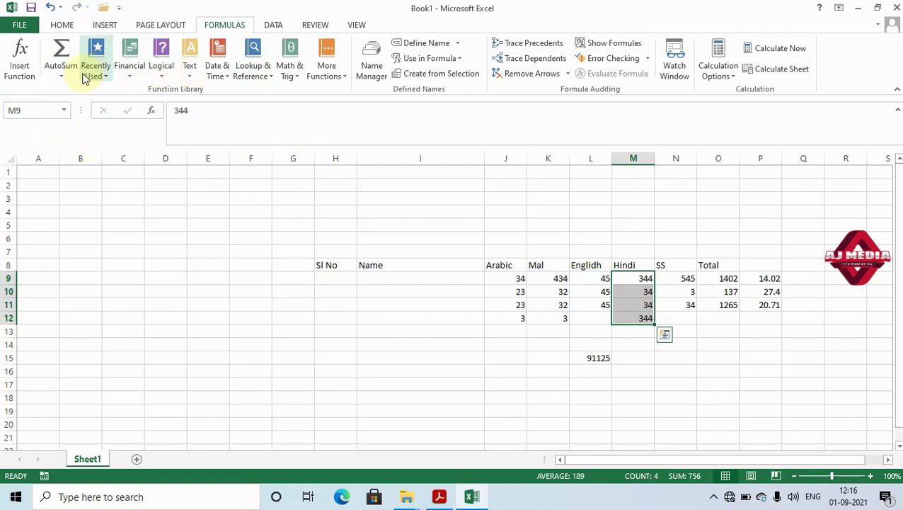
pyautogui.click(63, 75)
pyautogui.click(84, 151)
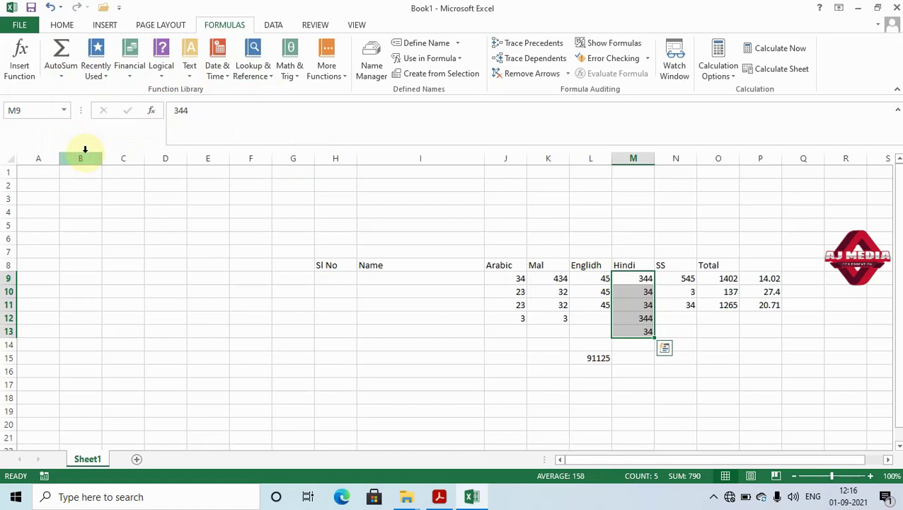
pyautogui.click(678, 316)
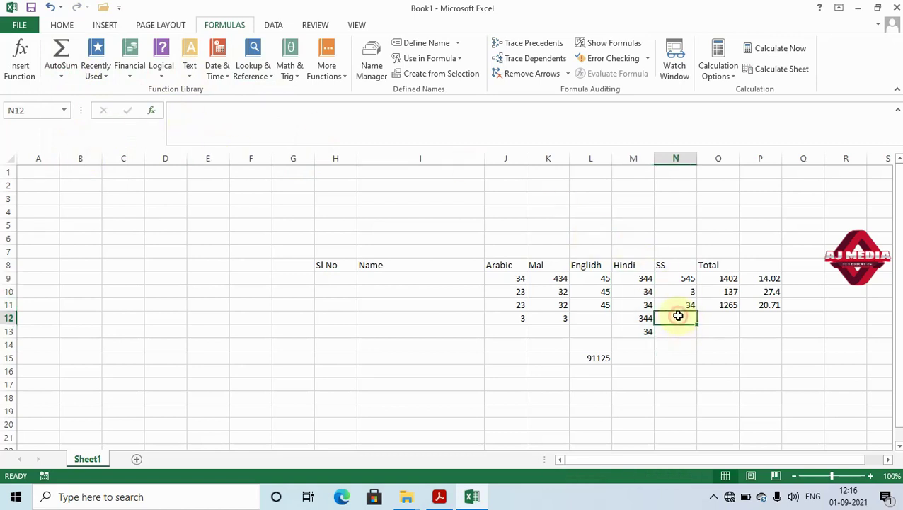
pyautogui.hotkey('ctrl', 'z')
pyautogui.hotkey('ctrl', 'z')
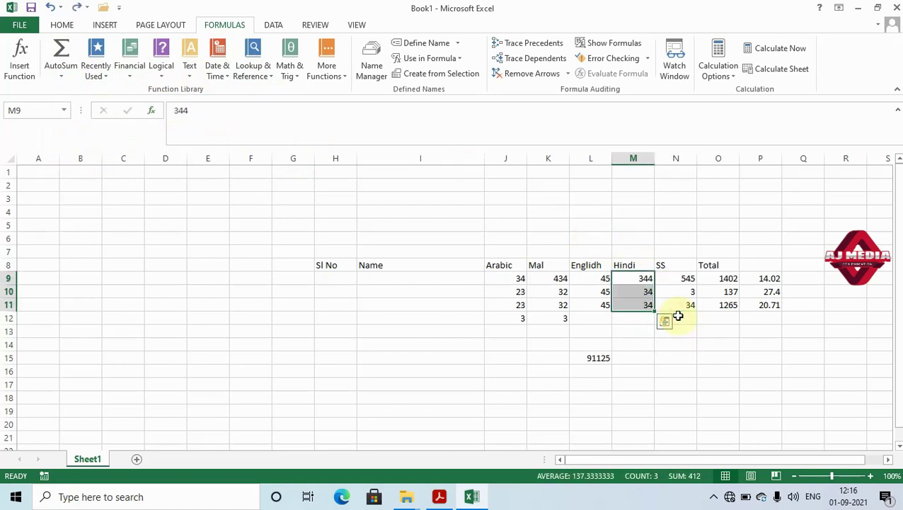
pyautogui.click(750, 347)
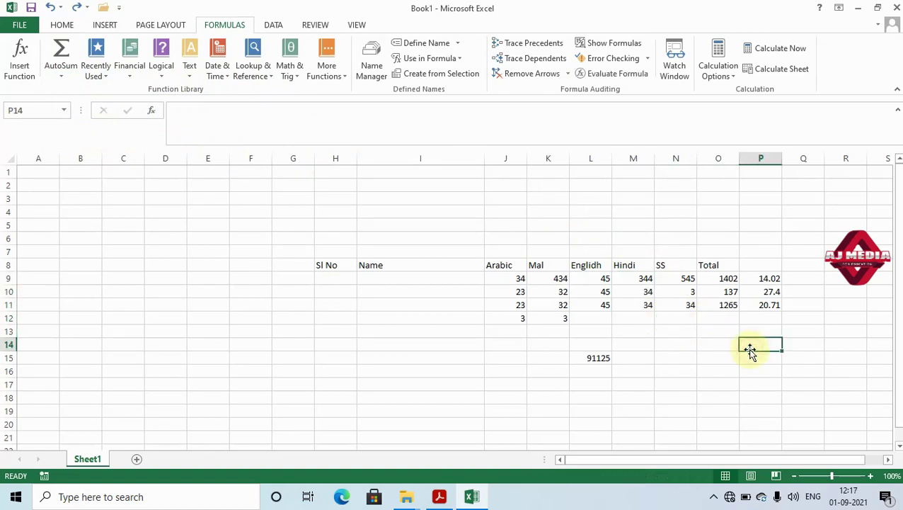
pyautogui.hotkey('alt', 'Tab')
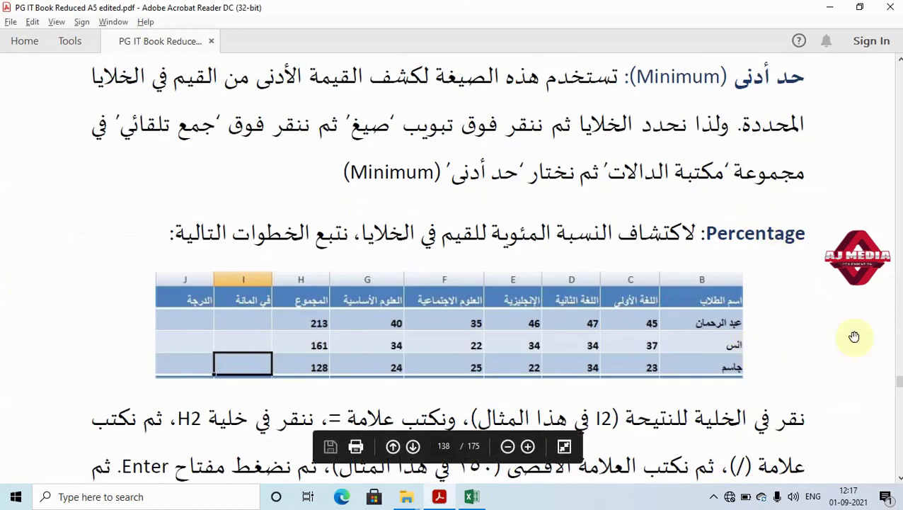
# Scroll the PDF down to the manual formula =H2*100/250, then return to Excel.
pyautogui.click(899, 478)
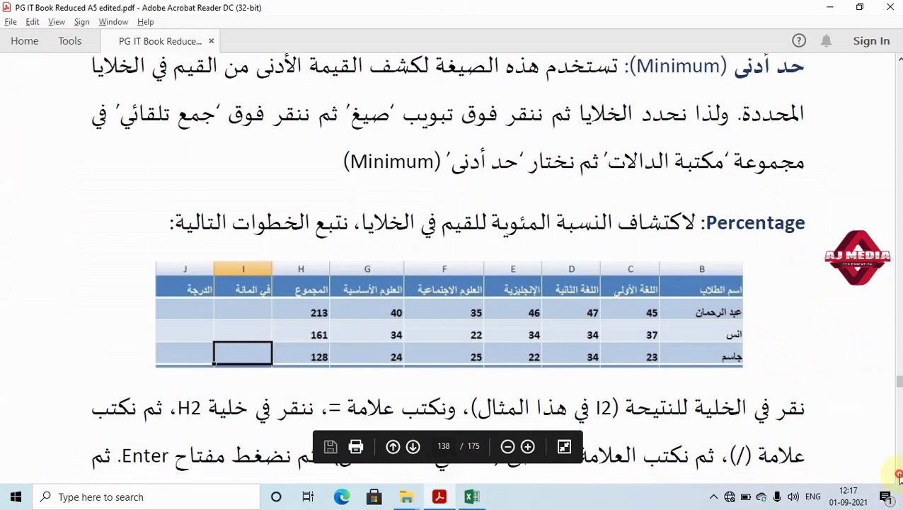
pyautogui.click(899, 477)
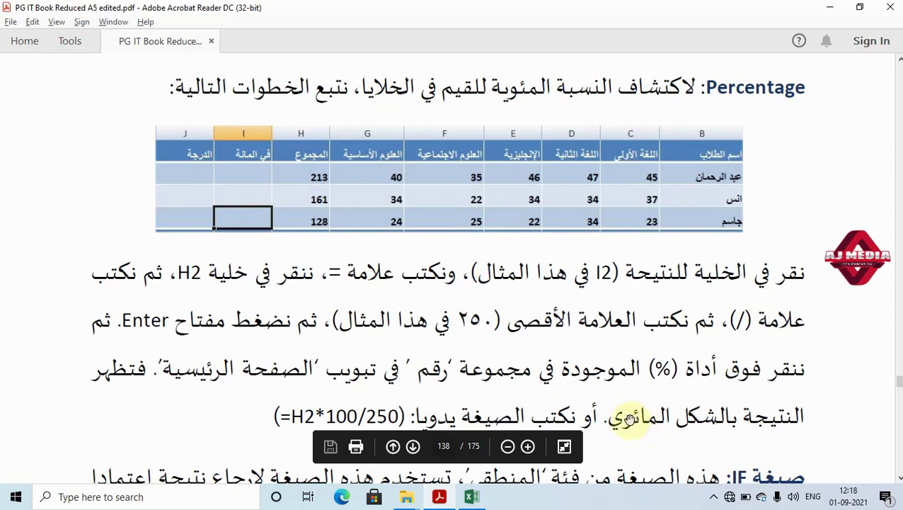
pyautogui.click(472, 497)
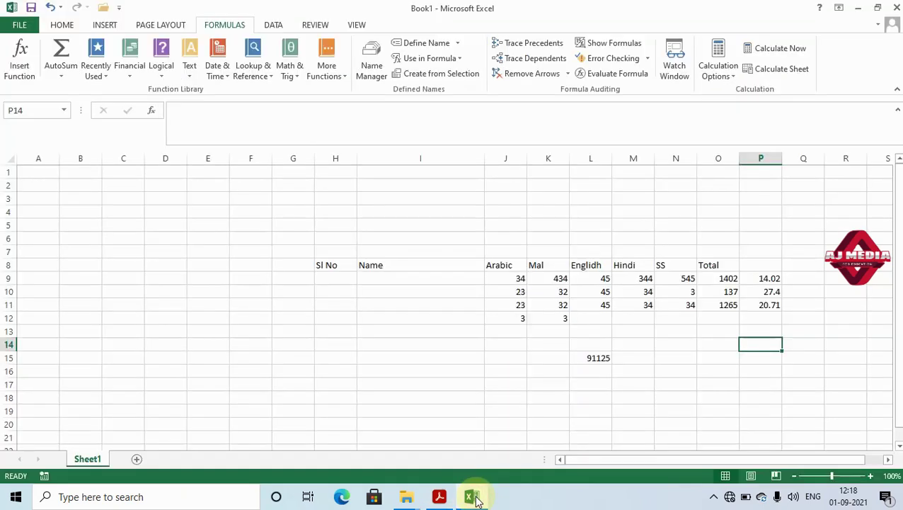
# Add the heading 'per' in cell Q8.
pyautogui.click(805, 263)
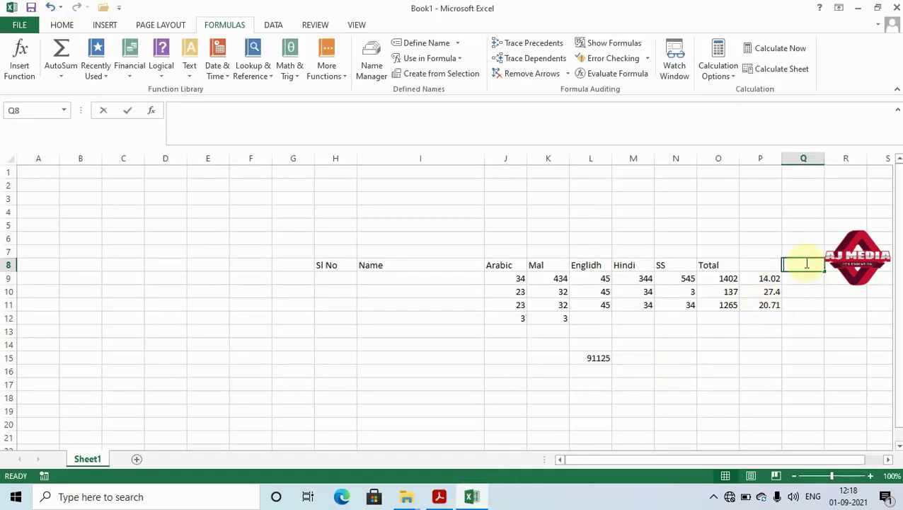
pyautogui.write('per')
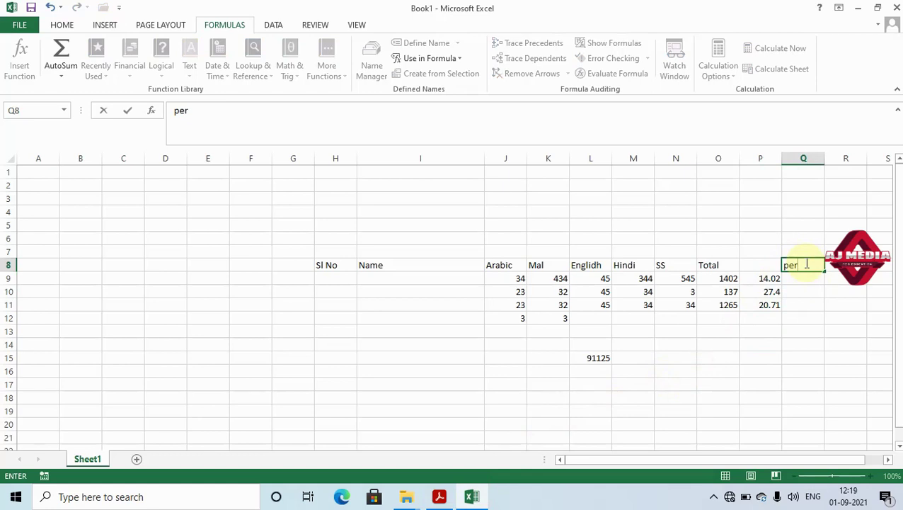
pyautogui.press('Return')
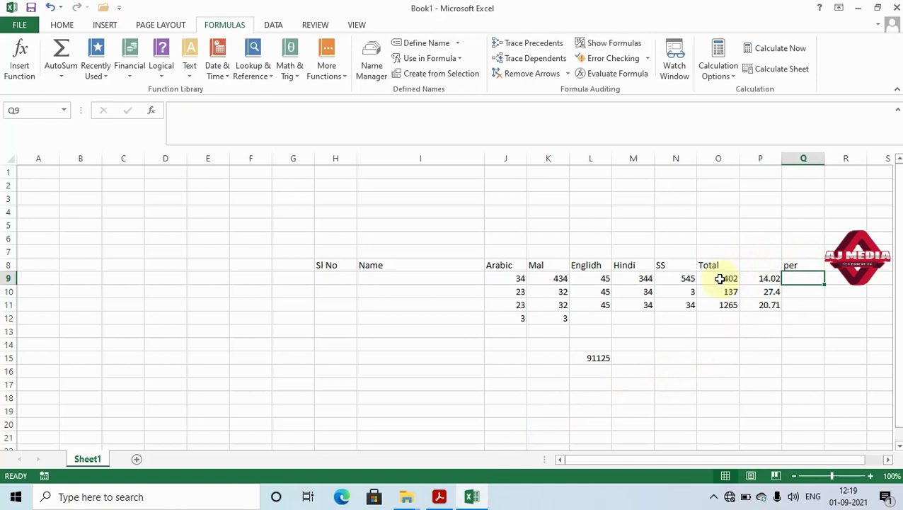
# Change row 9's marks to SS 34, Hindi 23 and Mal 35.
pyautogui.click(682, 279)
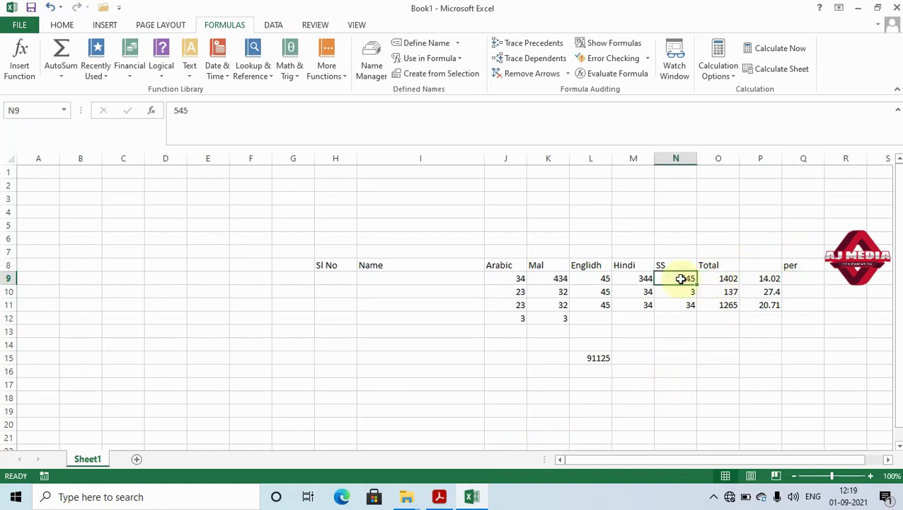
pyautogui.write('34')
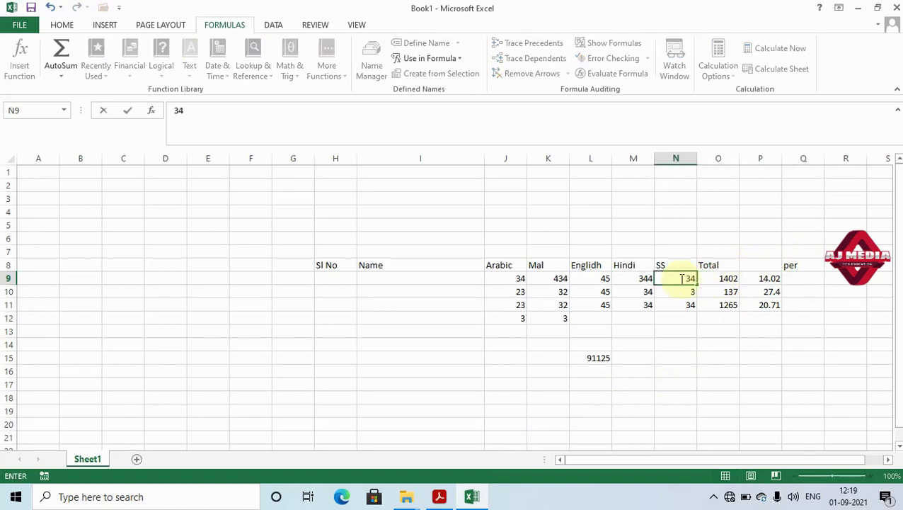
pyautogui.press('Left')
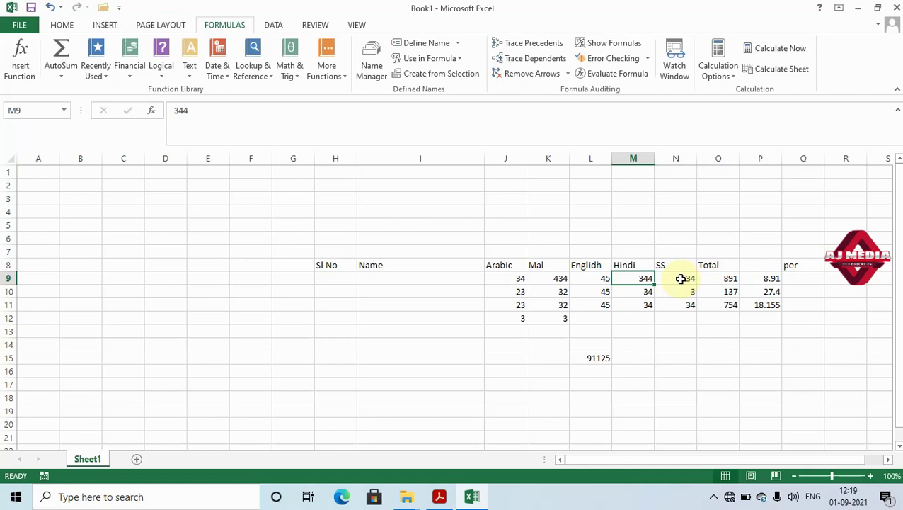
pyautogui.write('23')
pyautogui.press('Left')
pyautogui.press('Left')
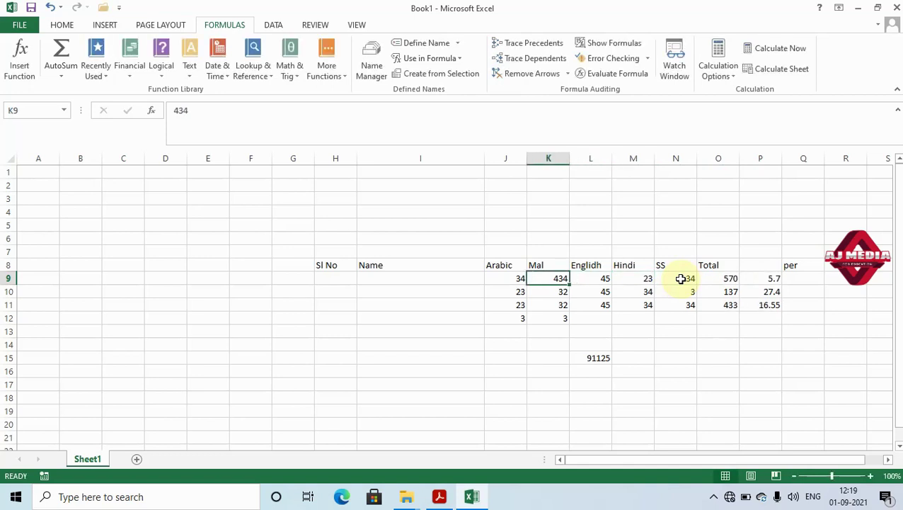
pyautogui.write('35')
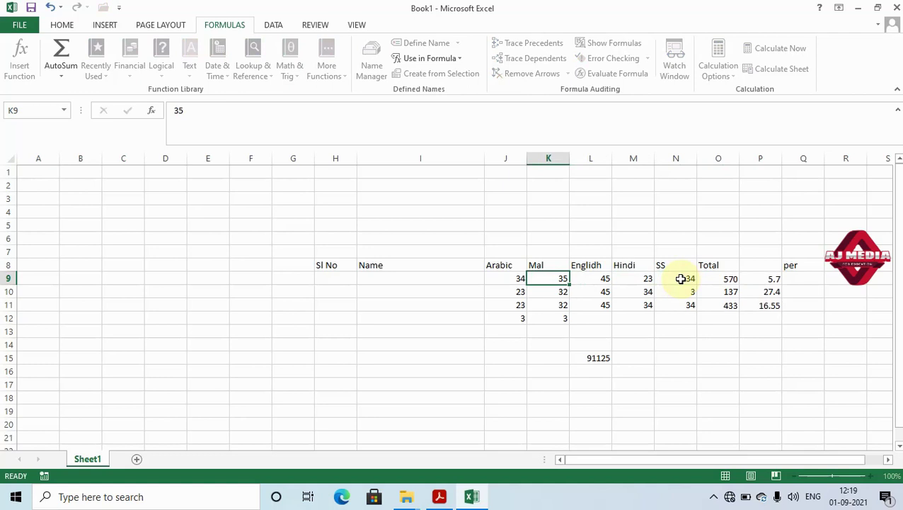
pyautogui.press('Return')
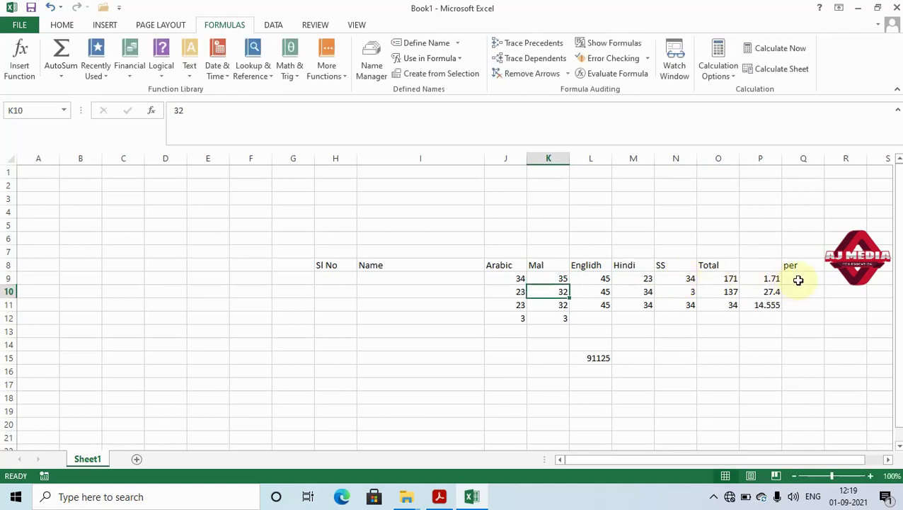
# Enter the formula =O9/250 in Q9.
pyautogui.click(797, 280)
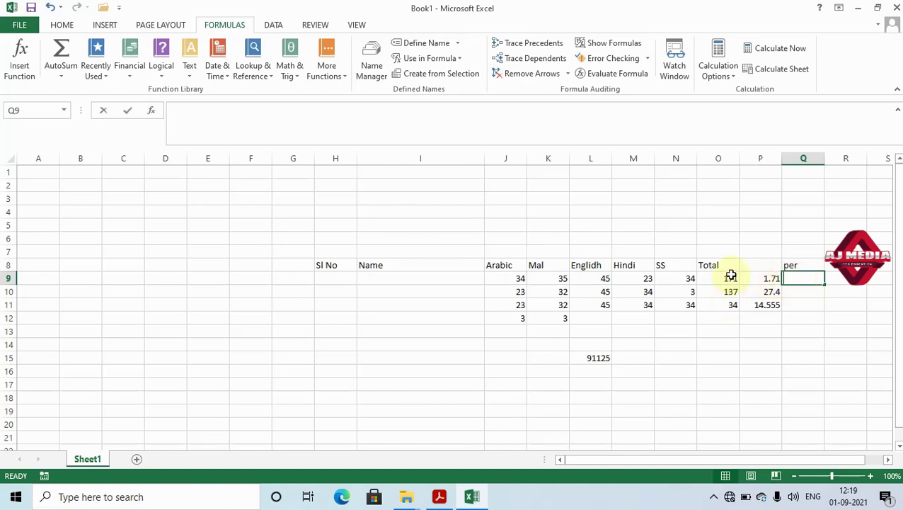
pyautogui.write('=')
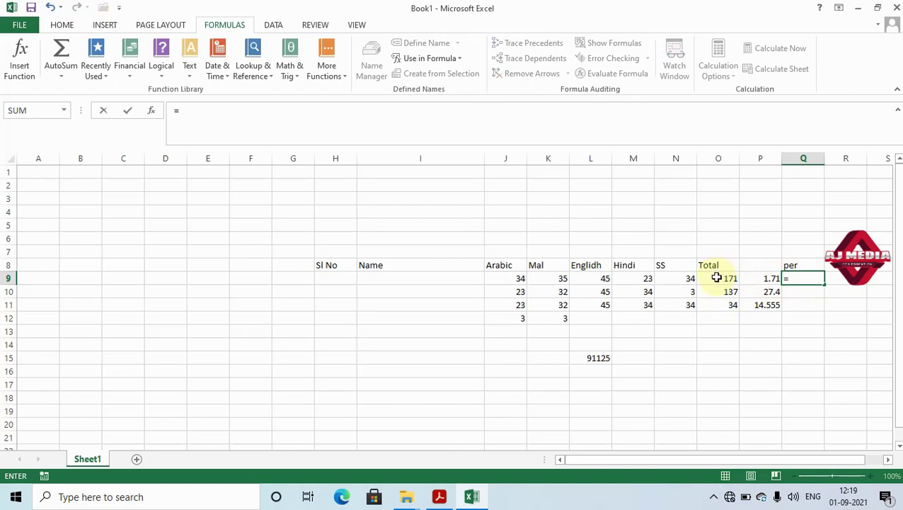
pyautogui.click(717, 278)
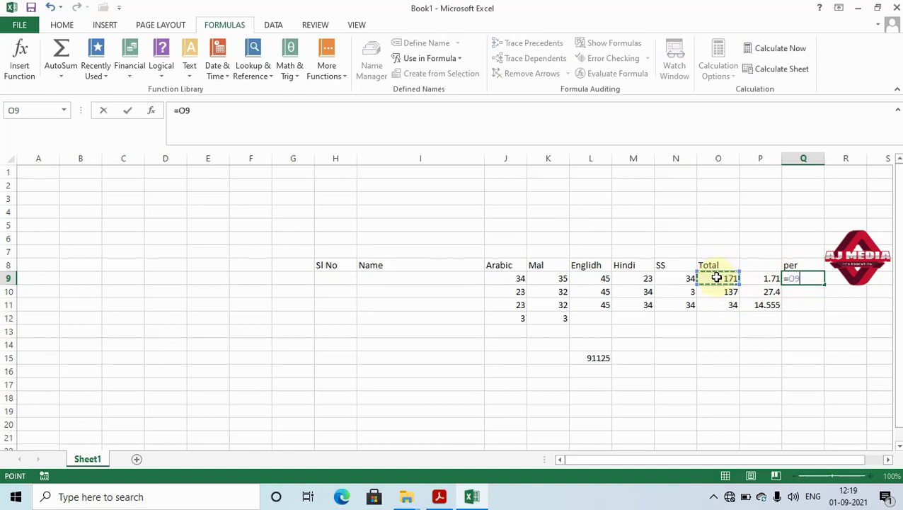
pyautogui.write('/250')
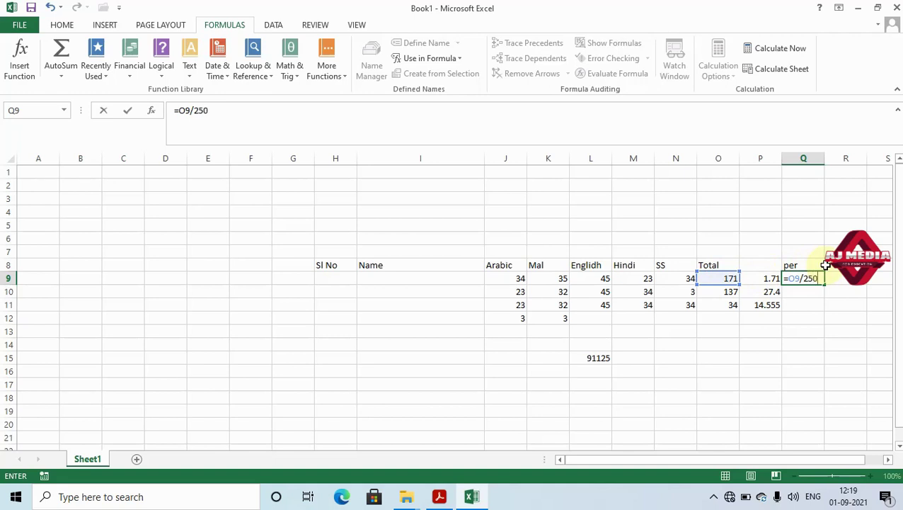
pyautogui.press('Return')
# Format Q9 as a percentage and fill it down to Q11.
pyautogui.click(813, 276)
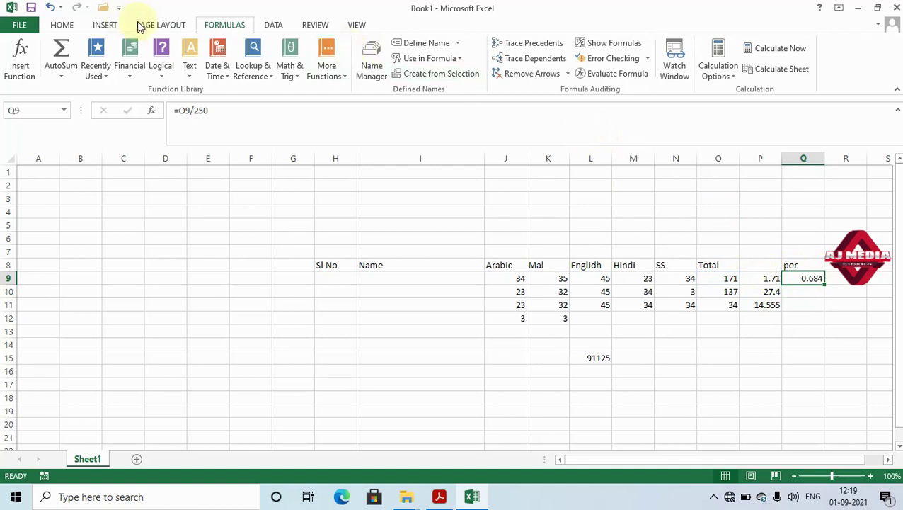
pyautogui.click(68, 26)
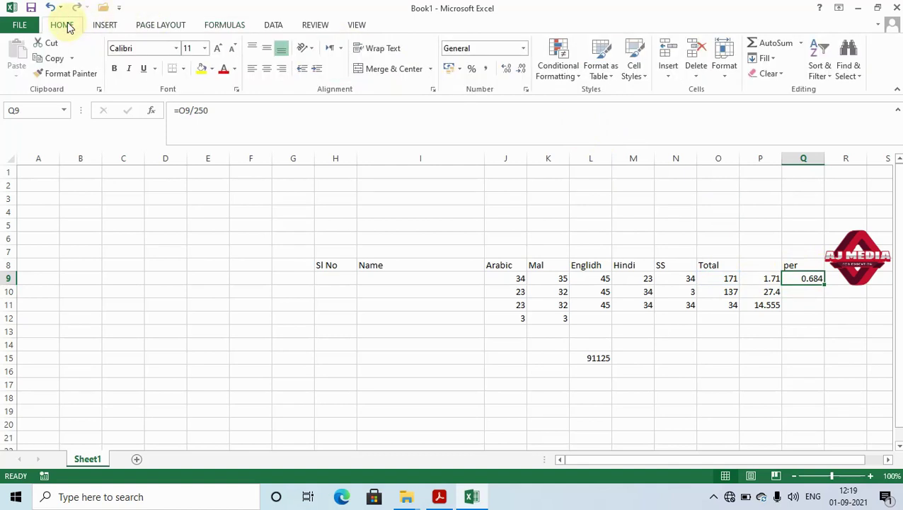
pyautogui.click(471, 69)
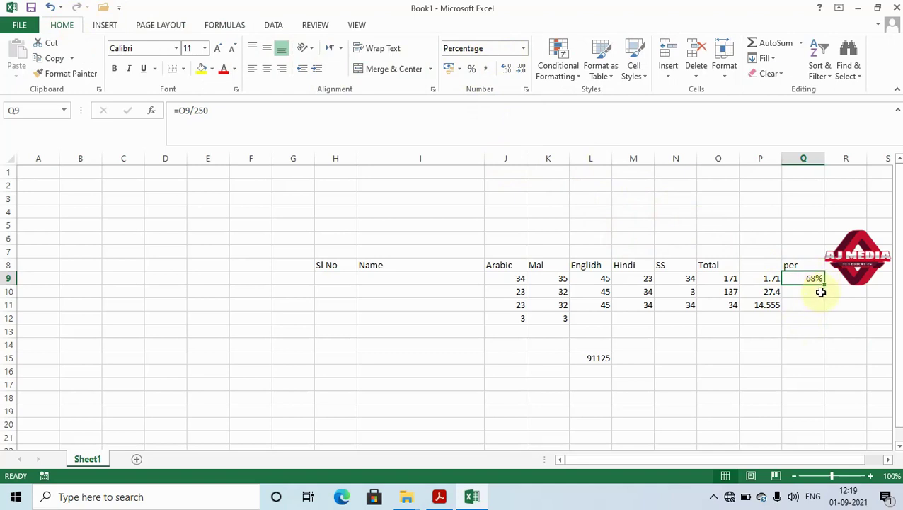
pyautogui.moveTo(826, 283); pyautogui.dragTo(825, 310)
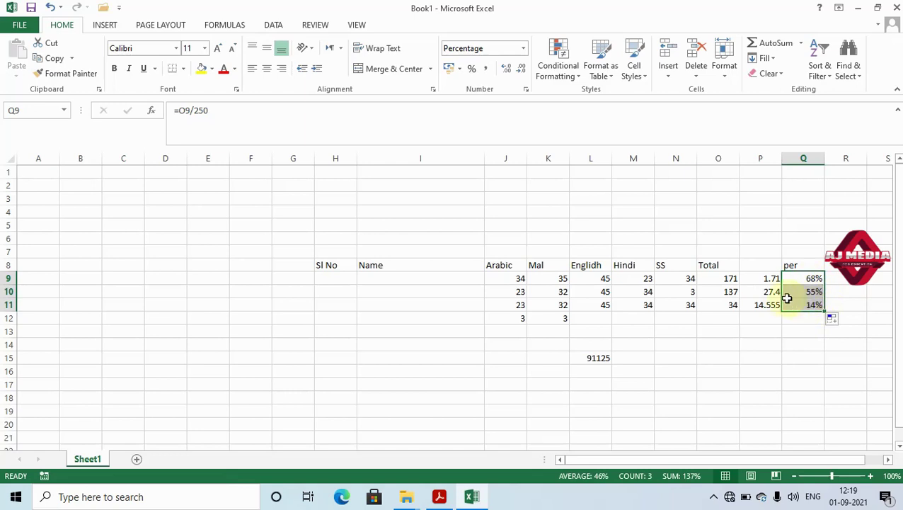
# Copy the row 10 total formula down to O11 so it shows 168.
pyautogui.click(729, 292)
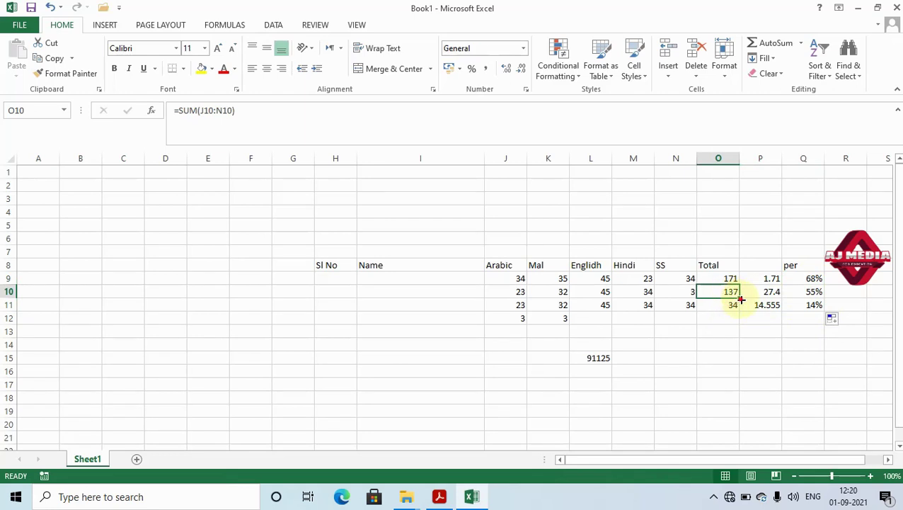
pyautogui.moveTo(740, 299); pyautogui.dragTo(738, 313)
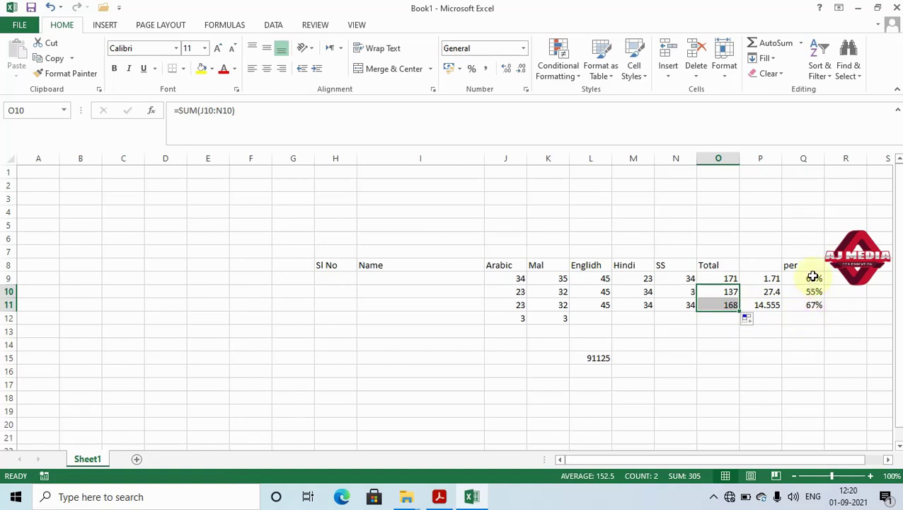
pyautogui.click(813, 276)
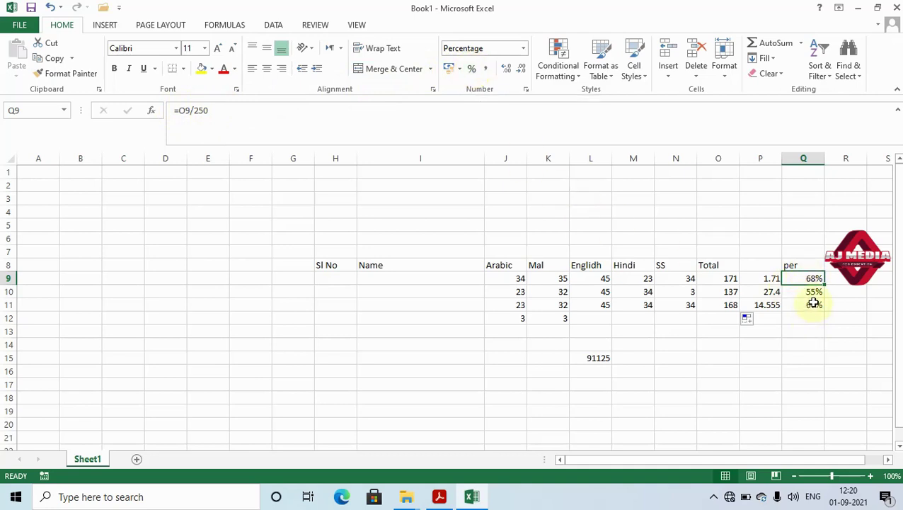
# Enter a second 'per' heading in R8 and check the PDF instructions.
pyautogui.click(843, 268)
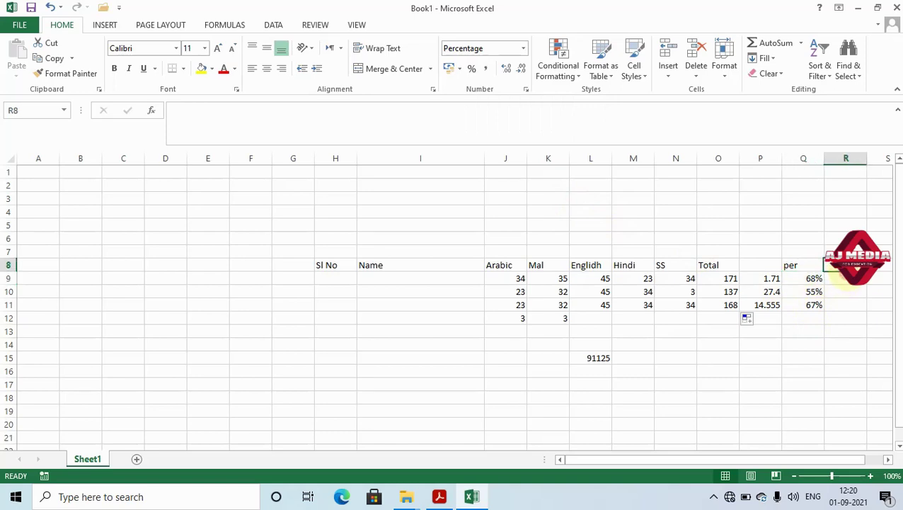
pyautogui.write('per')
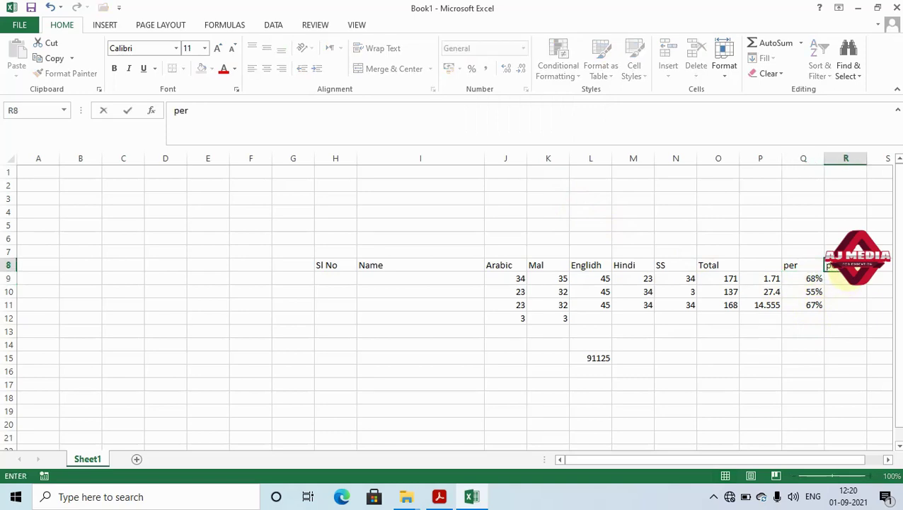
pyautogui.press('Return')
pyautogui.hotkey('alt', 'Tab')
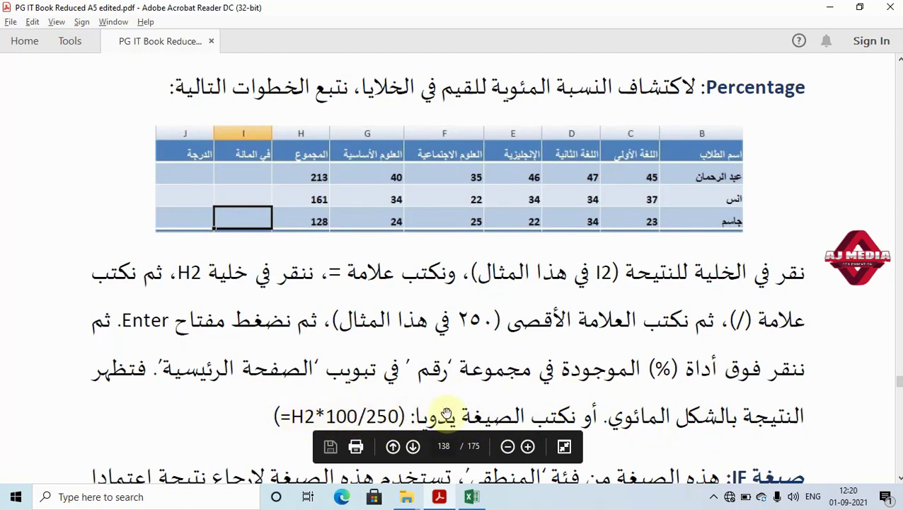
pyautogui.hotkey('alt', 'Tab')
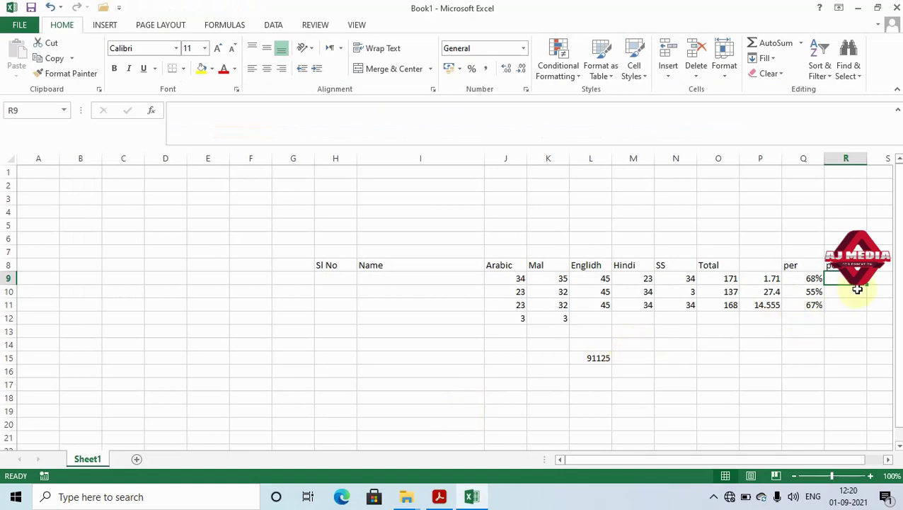
# Enter =(O9*100)/250 in R9 so row 9's percentage shows as a number.
pyautogui.write('=')
pyautogui.click(716, 278)
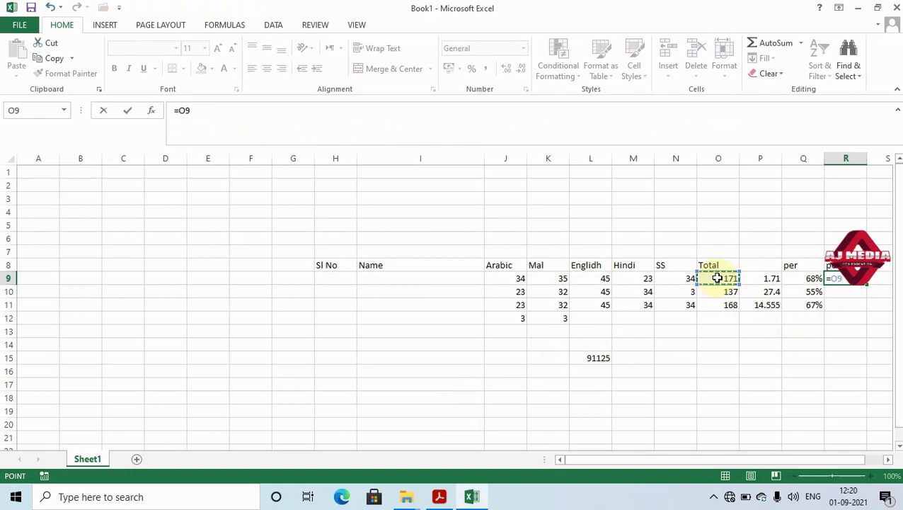
pyautogui.write('*')
pyautogui.click(179, 111)
pyautogui.write('(')
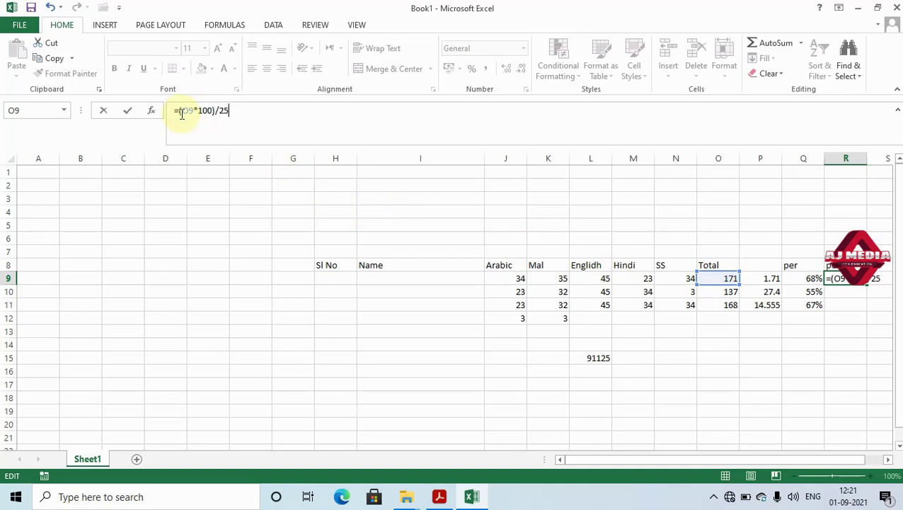
pyautogui.press('Return')
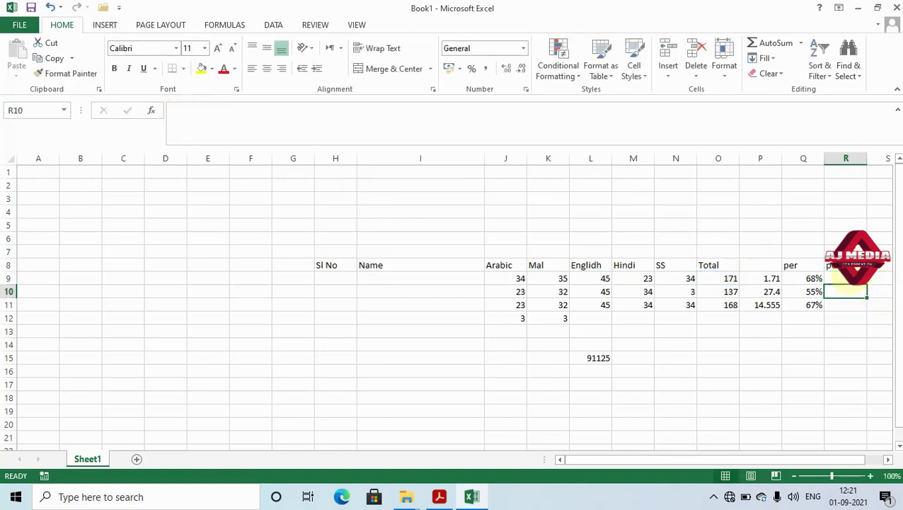
pyautogui.click(846, 278)
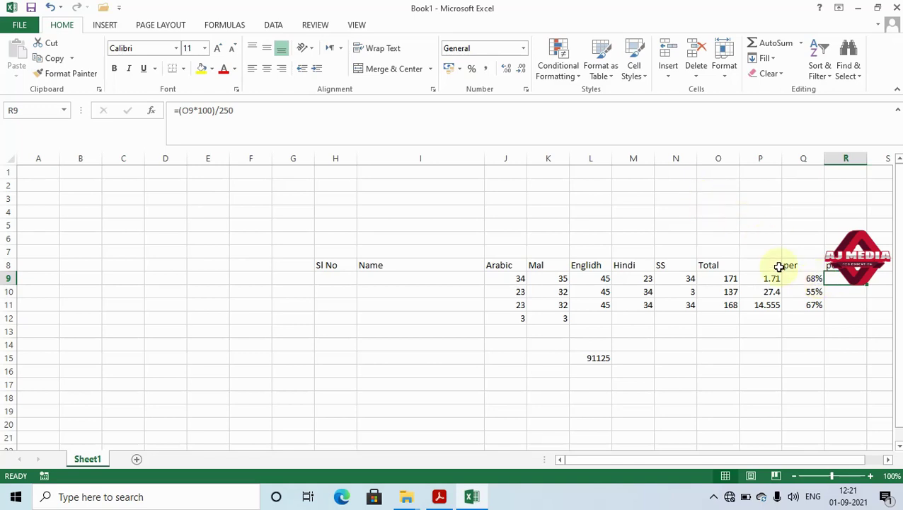
# Show the Q9:Q11 percentages with two decimals and add a decimal to R9.
pyautogui.click(812, 278)
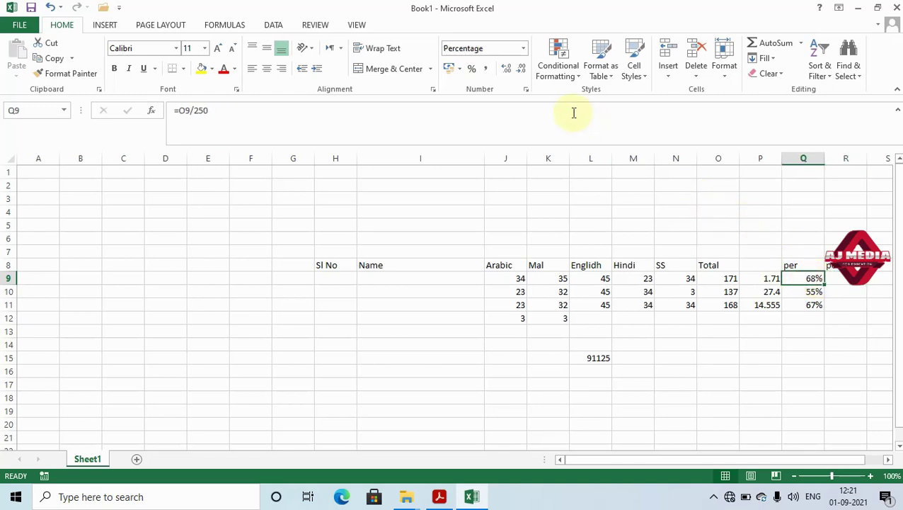
pyautogui.click(505, 71)
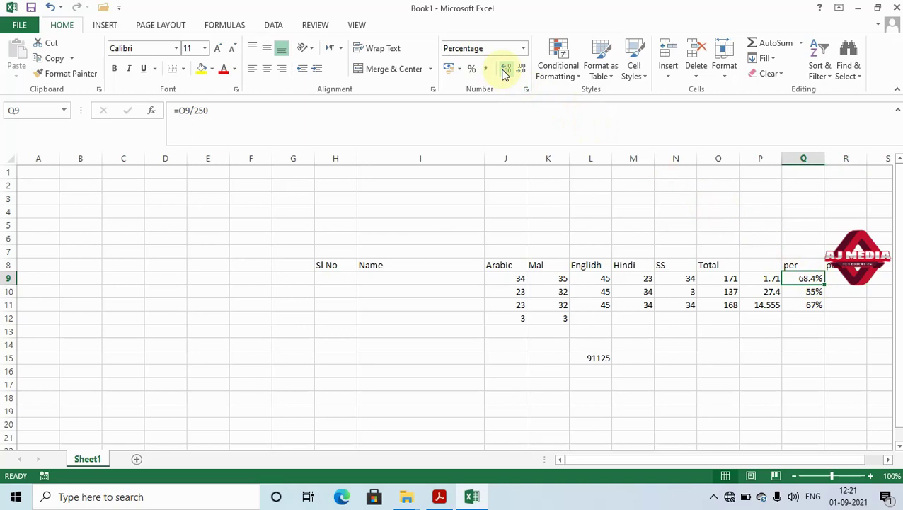
pyautogui.click(511, 73)
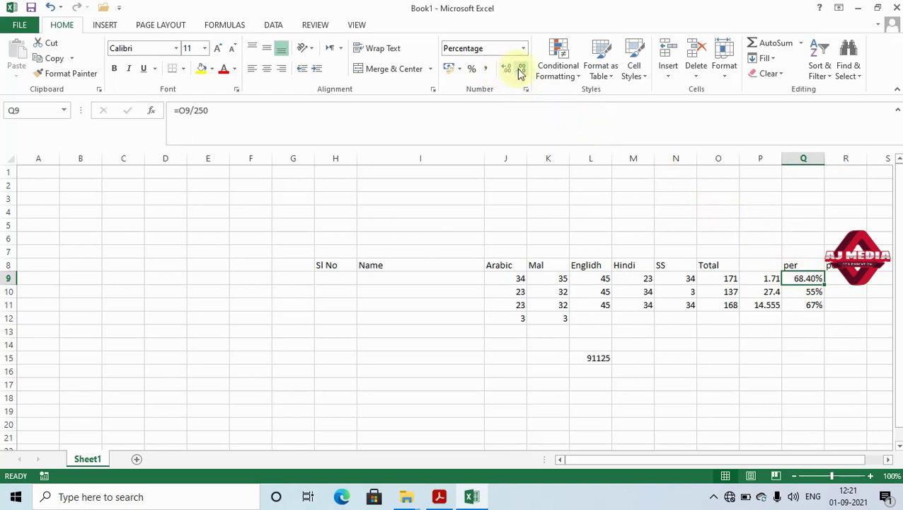
pyautogui.click(842, 278)
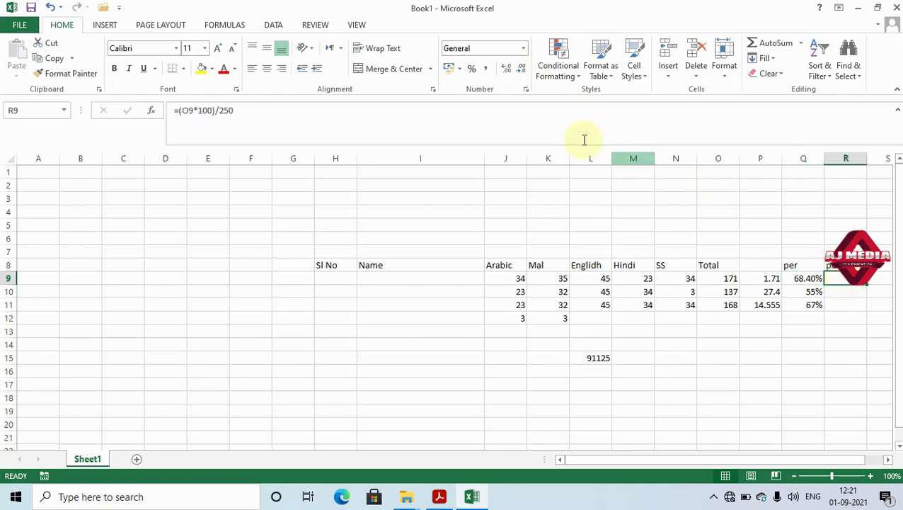
pyautogui.click(509, 69)
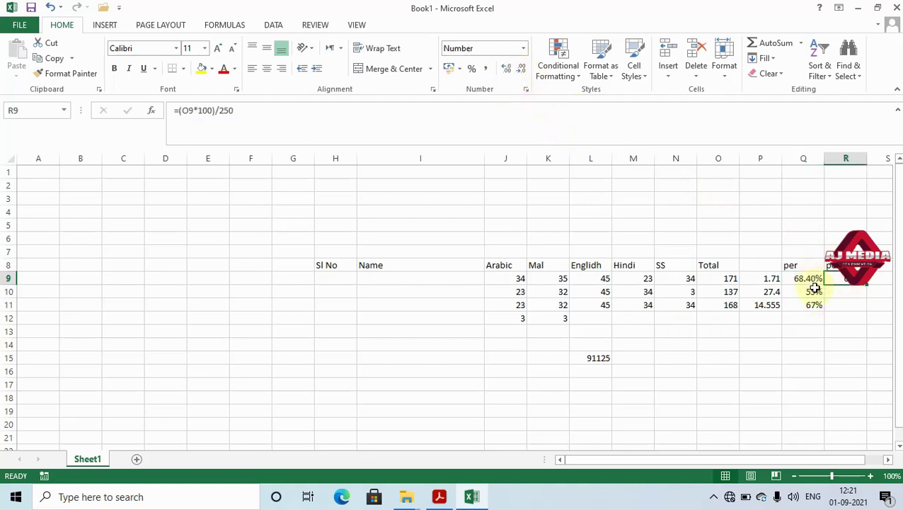
pyautogui.moveTo(814, 290); pyautogui.dragTo(812, 305)
pyautogui.click(508, 71)
pyautogui.click(509, 72)
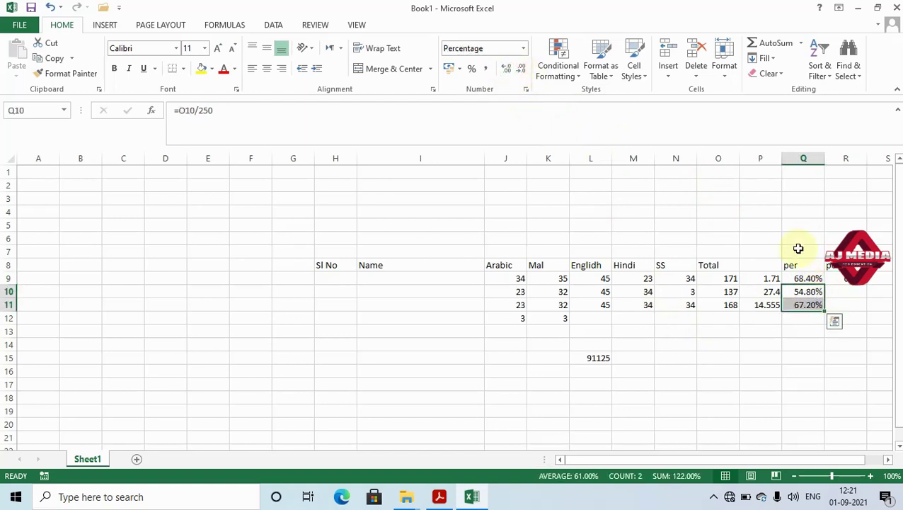
# Fill the R9 formula down to R11 and review the R9 and Q9 results.
pyautogui.click(858, 282)
pyautogui.moveTo(870, 284); pyautogui.dragTo(870, 311)
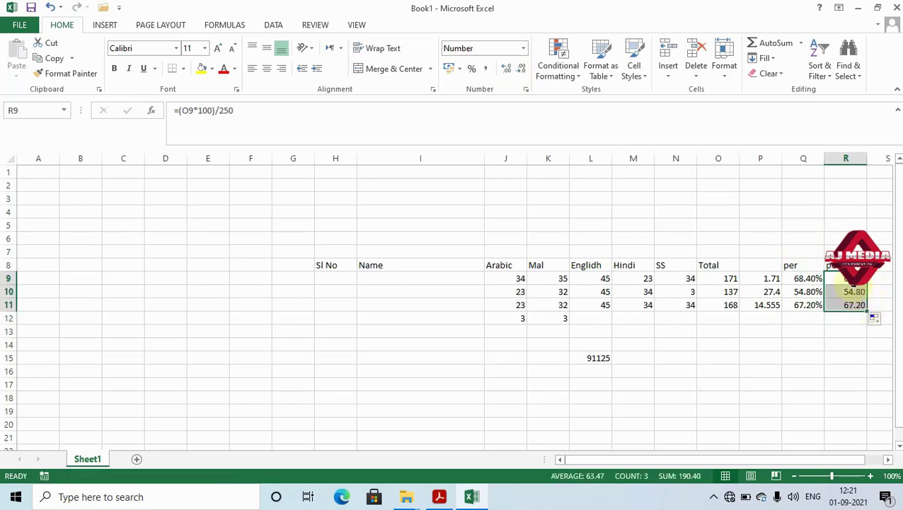
pyautogui.click(846, 281)
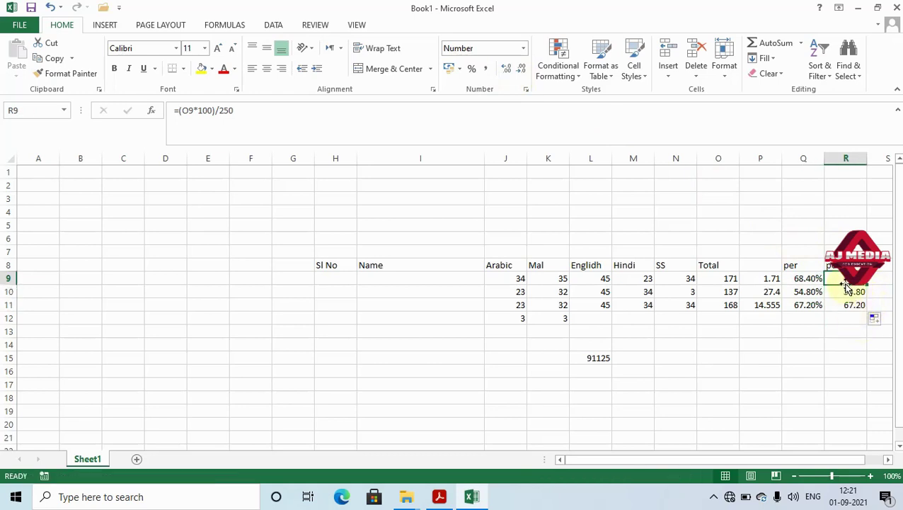
pyautogui.click(805, 281)
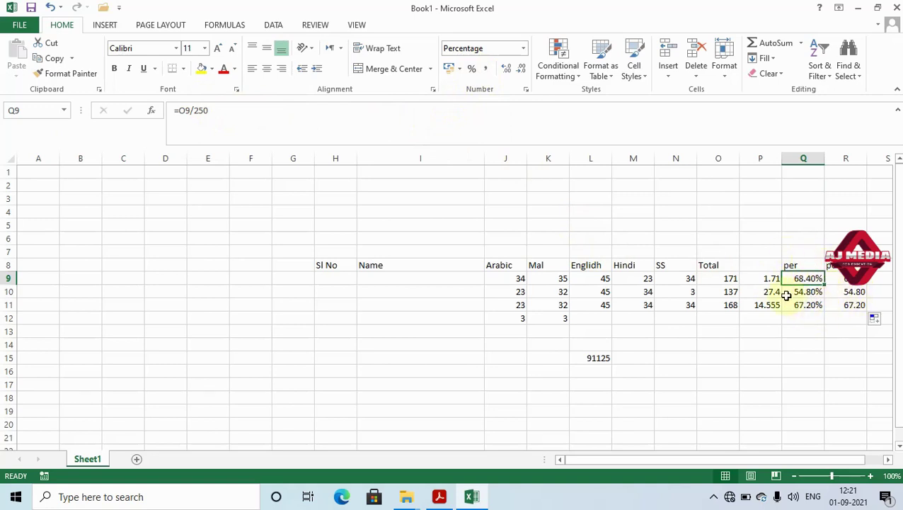
# Scroll the PDF to the IF formula section and its syntax.
pyautogui.hotkey('alt', 'Tab')
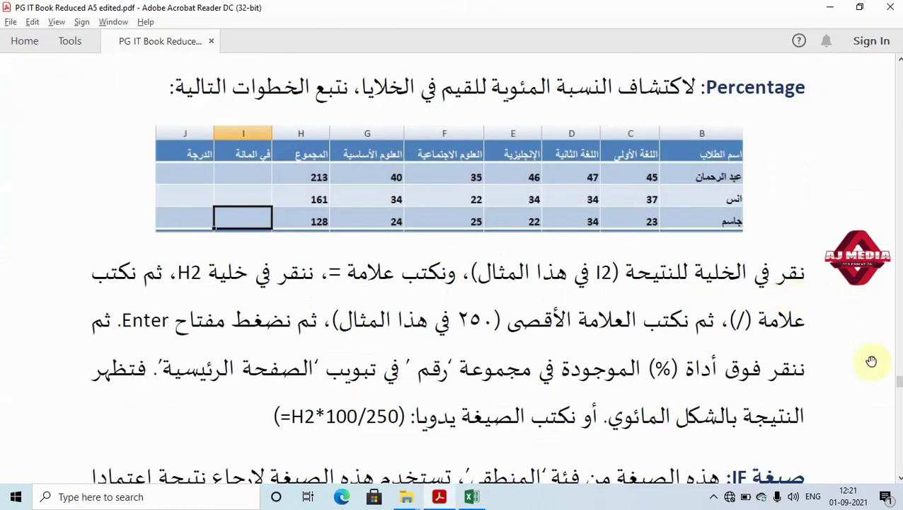
pyautogui.click(899, 478)
pyautogui.click(898, 479)
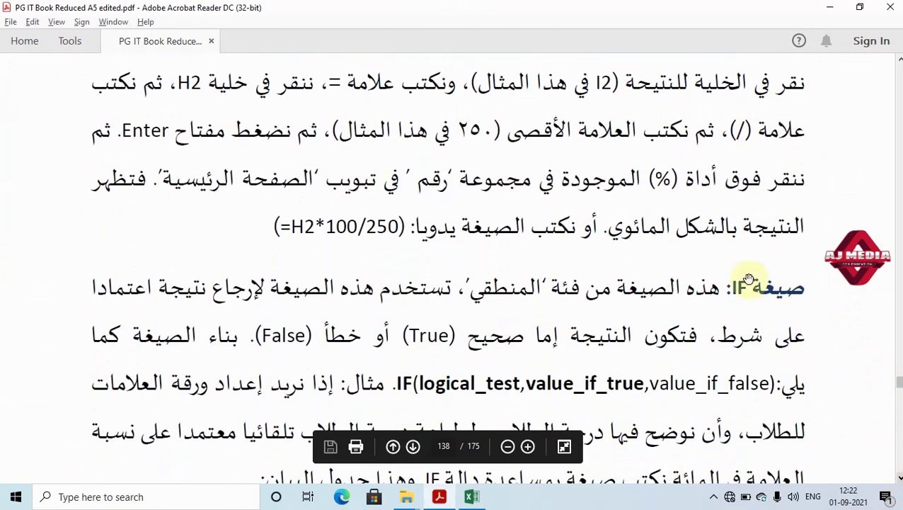